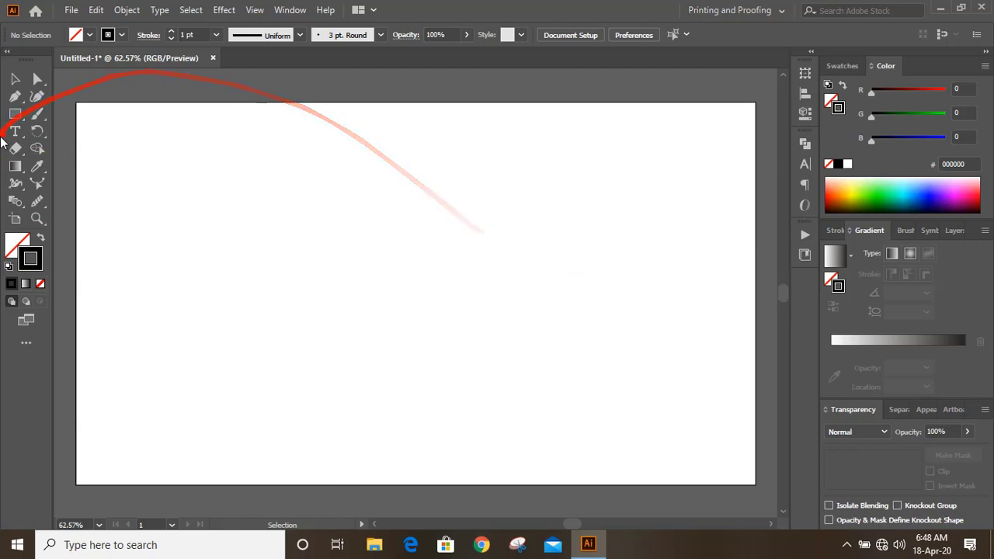
Step: Draw a black-outlined circle about 367 px wide outward from the artboard centre with the Ellipse Tool
mouse_move(17, 116)
mouse_down()
mouse_move(98, 148)
mouse_move(92, 134)
mouse_up()
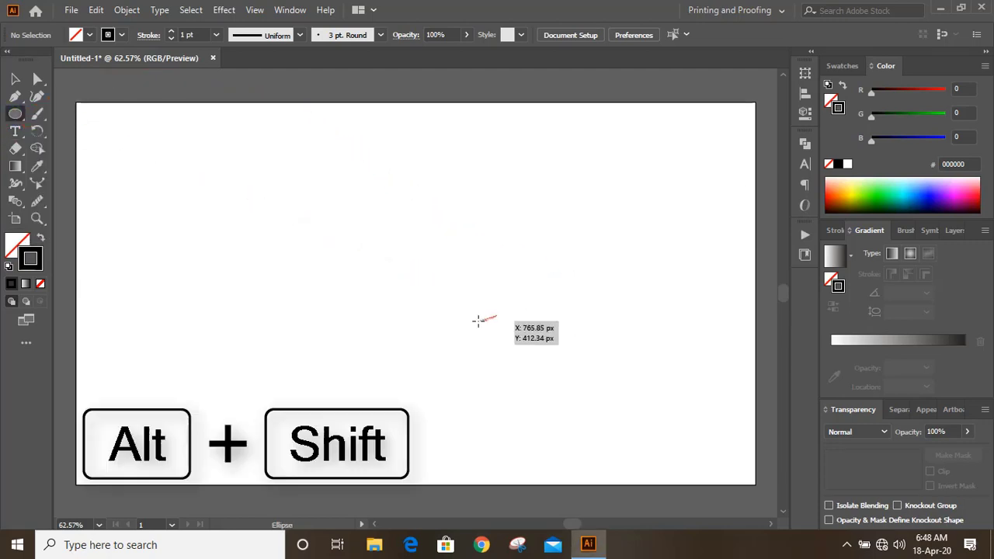
drag(396, 279, 497, 359)
Step: Paste a copy of the circle in place and scale it up into a larger concentric circle
key(v)
click(415, 161)
click(401, 183)
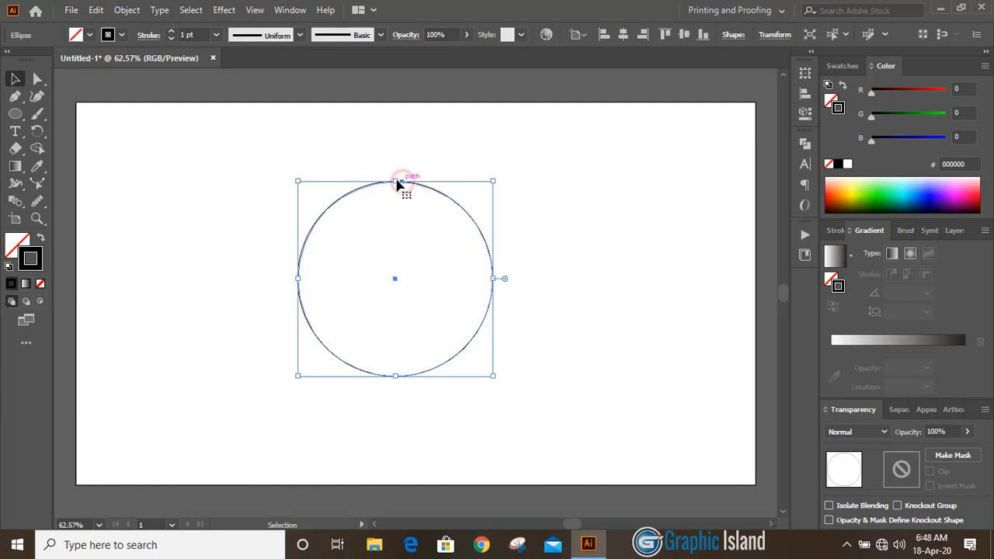
click(92, 12)
click(119, 81)
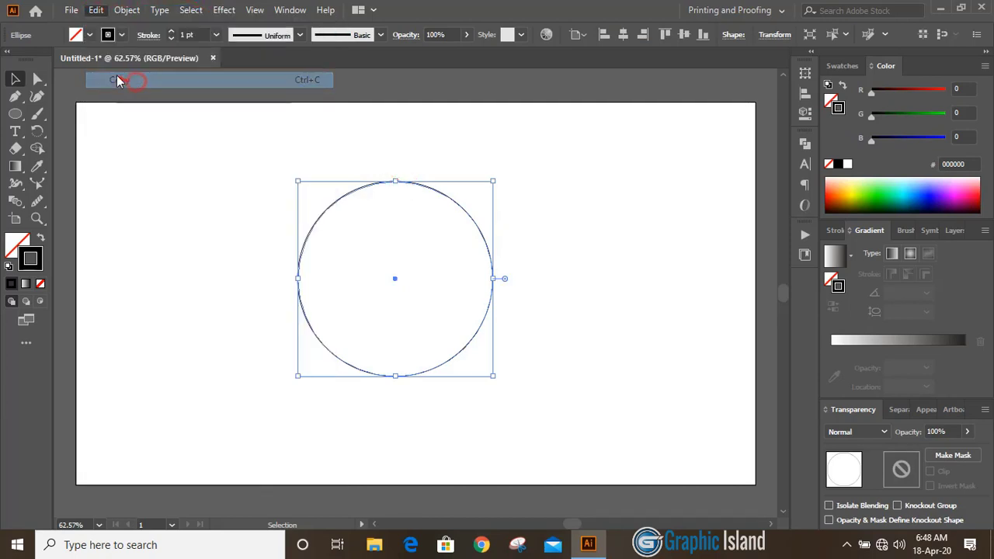
click(96, 9)
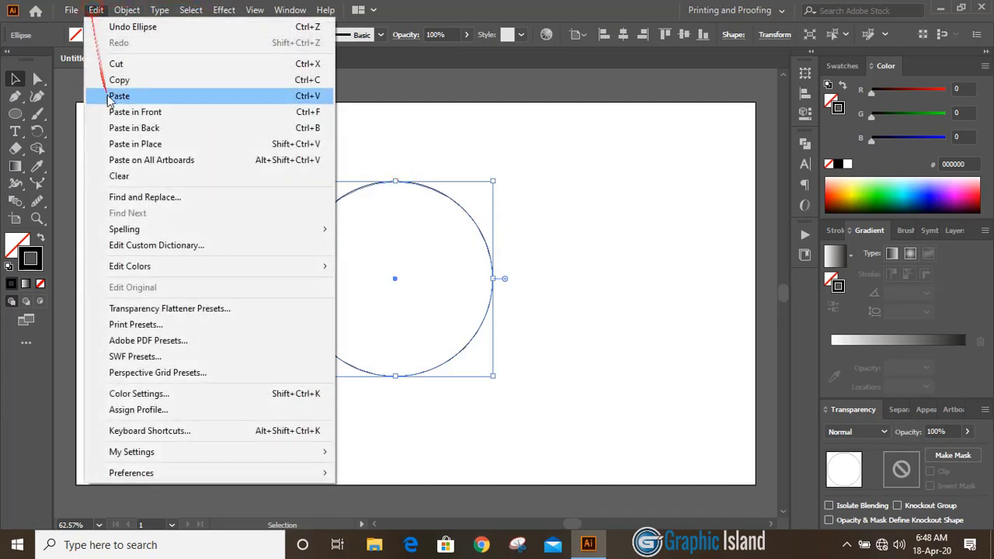
click(160, 145)
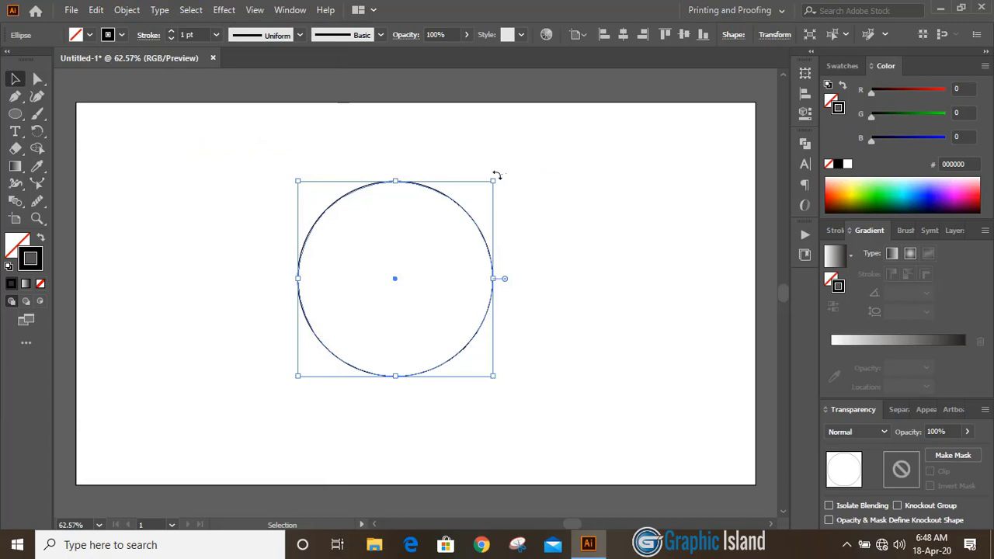
key(alt+shift)
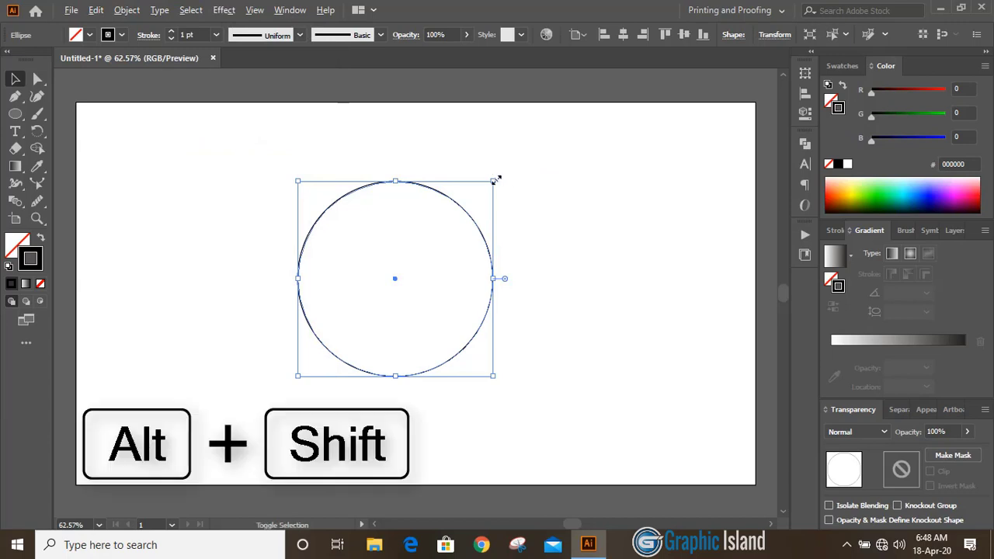
drag(495, 180, 518, 158)
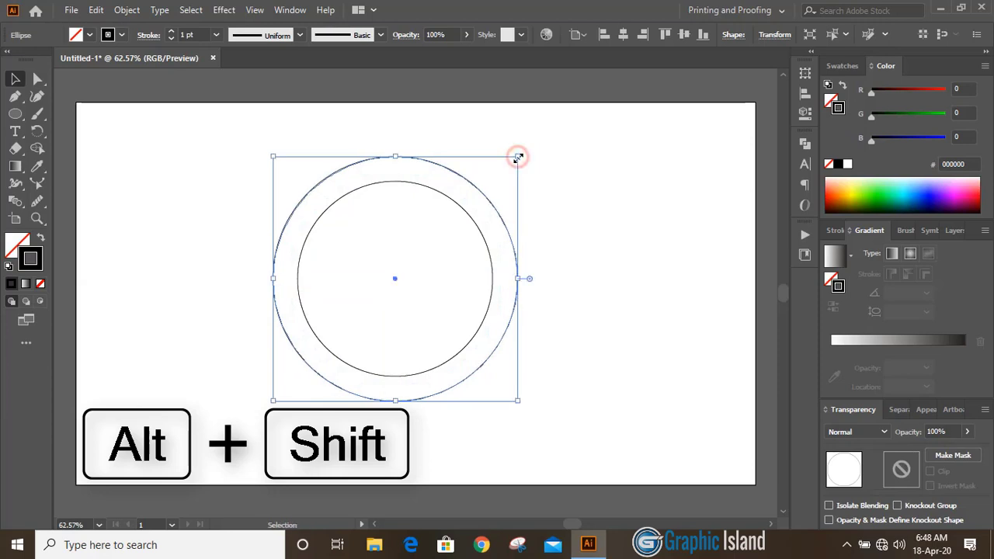
click(545, 218)
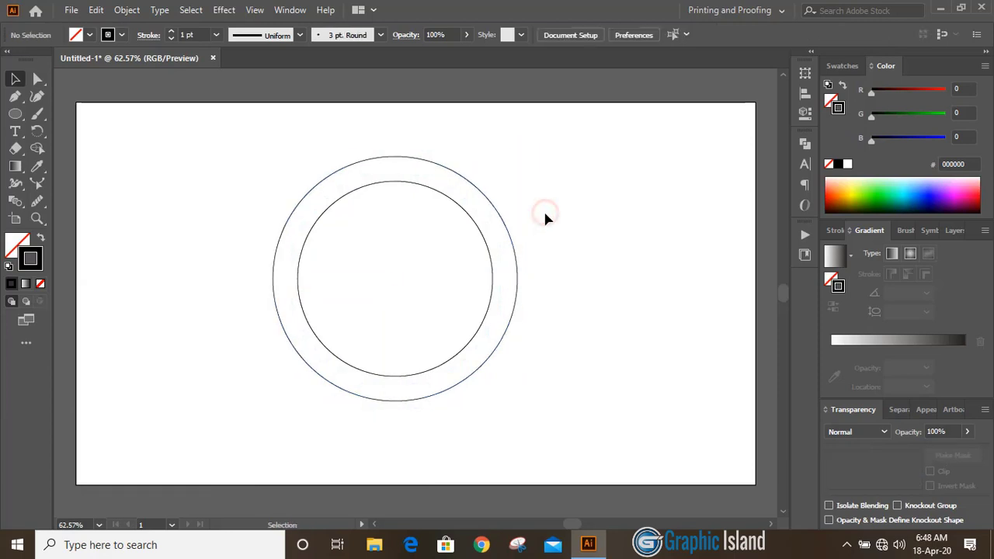
Step: Paste a copy of the inner circle in place and shrink it into a smaller concentric circle
click(364, 188)
click(97, 10)
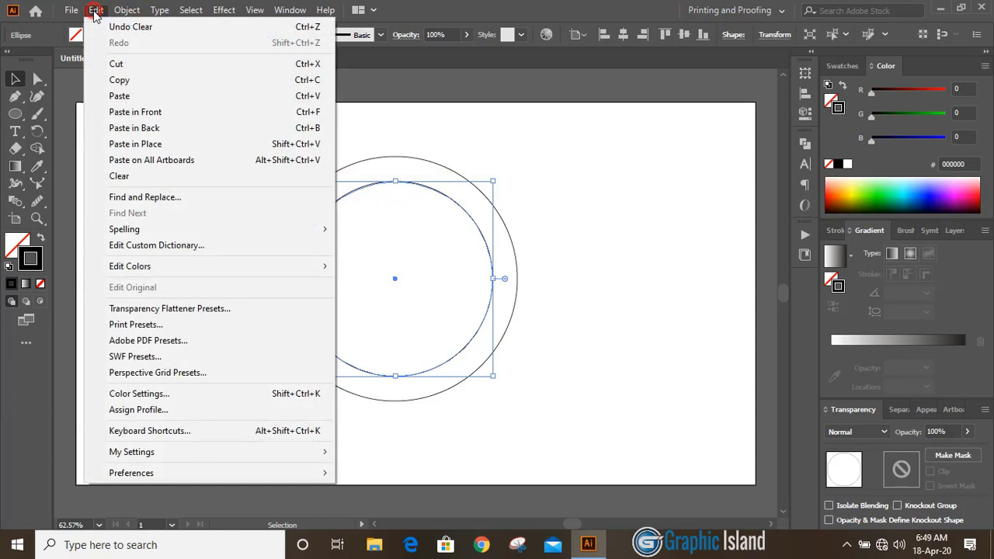
click(129, 81)
click(96, 9)
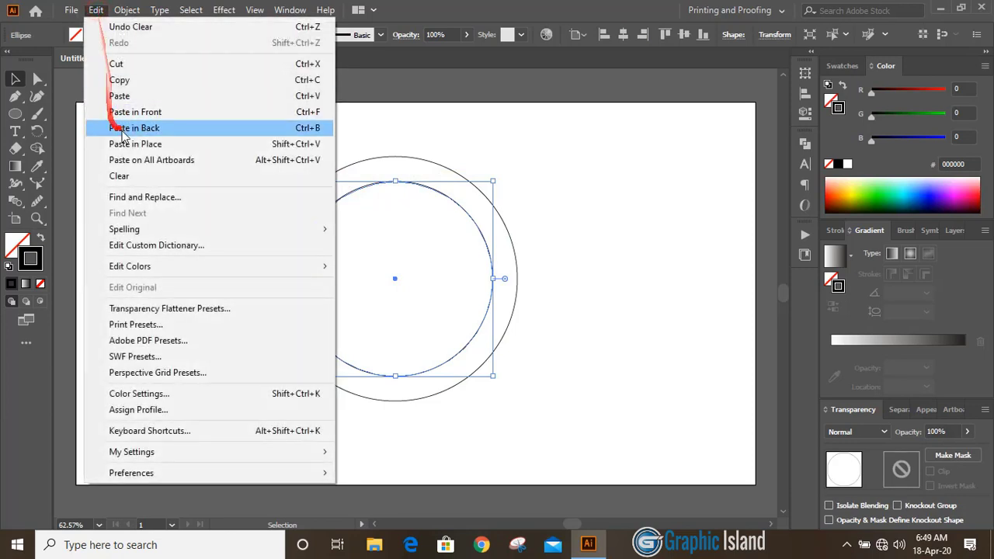
click(157, 145)
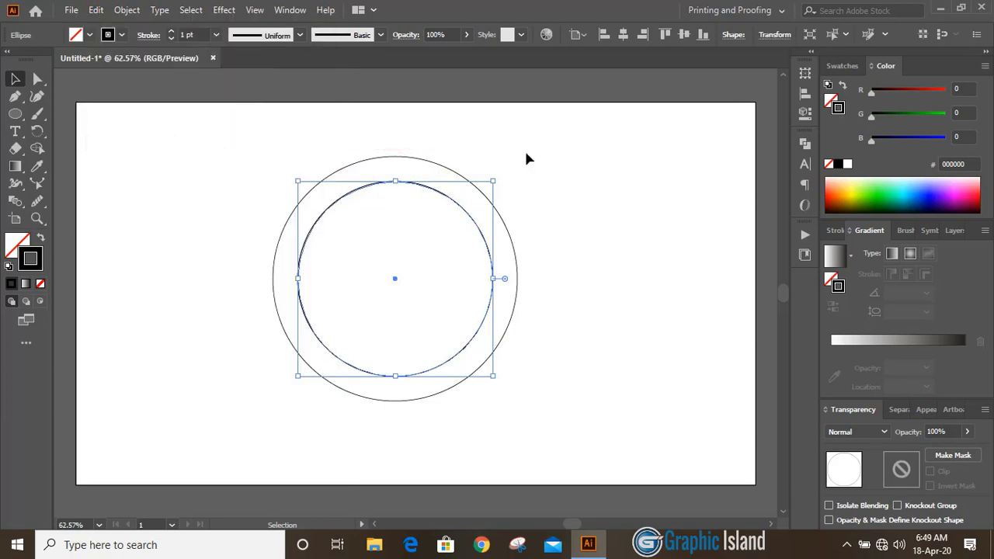
key(alt+shift)
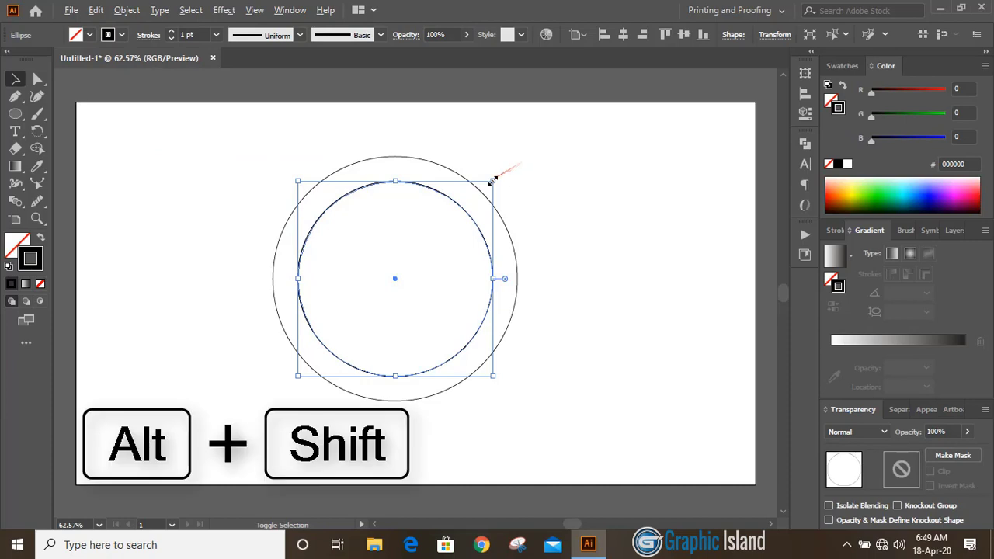
drag(494, 182, 476, 198)
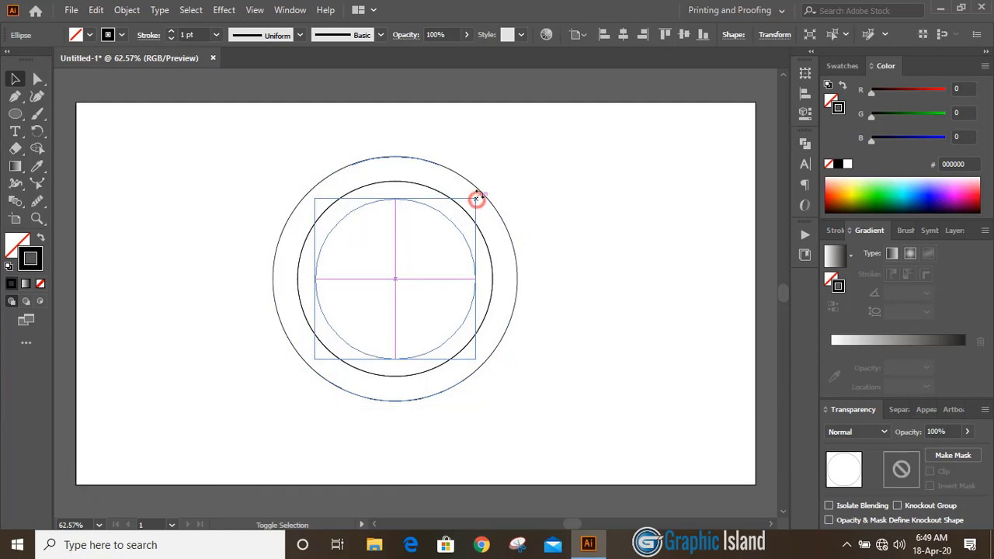
click(588, 184)
Step: At 100% view, proportionally enlarge the innermost circle toward the lower right
key(ctrl+1)
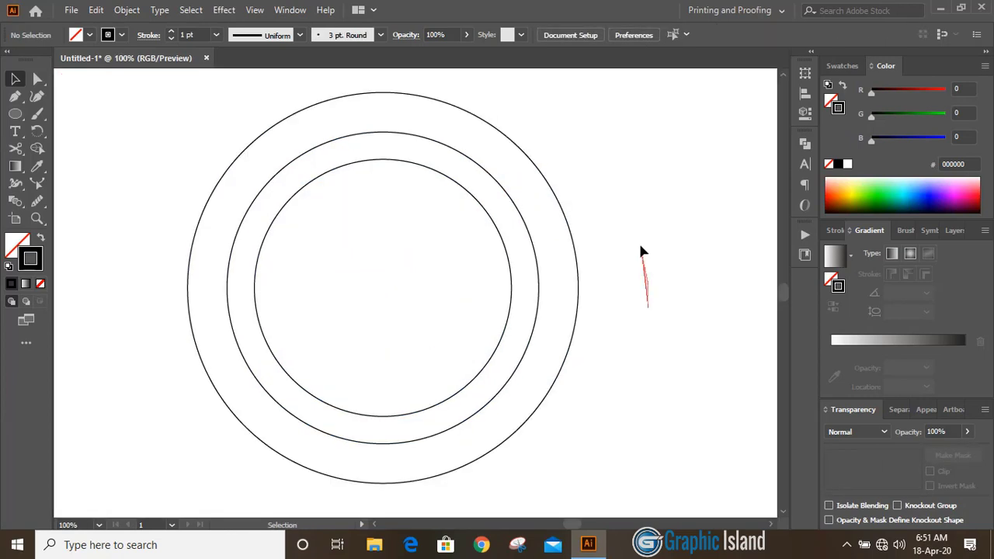
click(414, 164)
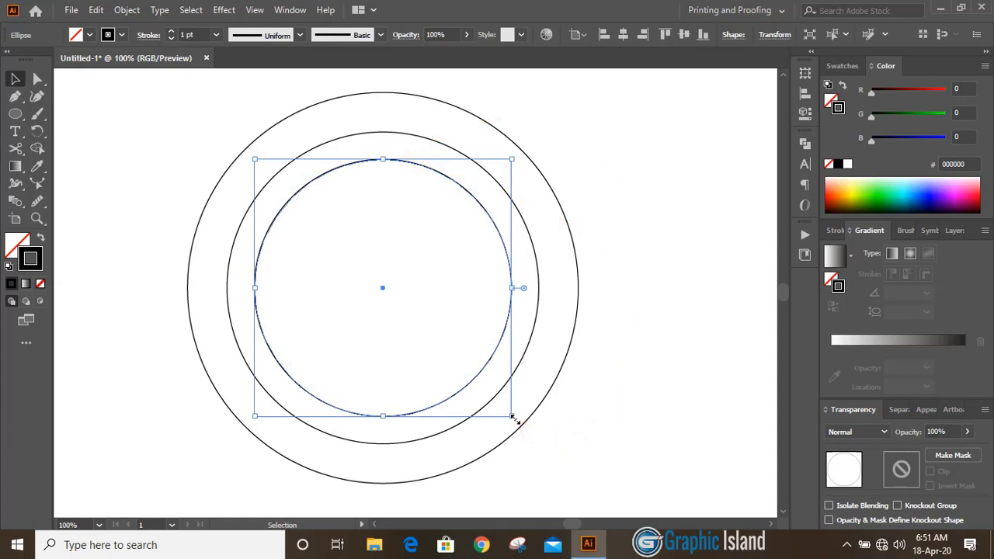
key(shift)
drag(513, 418, 567, 486)
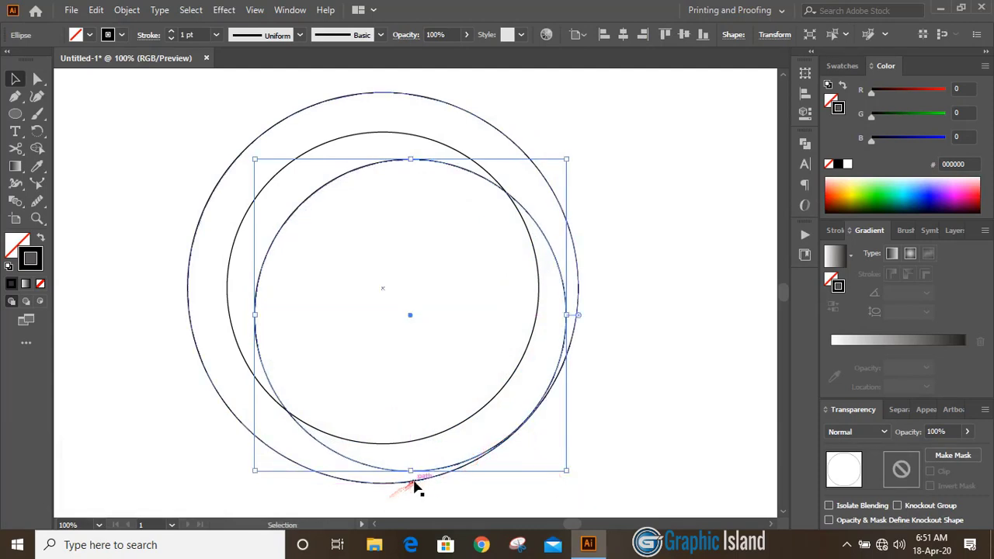
click(614, 394)
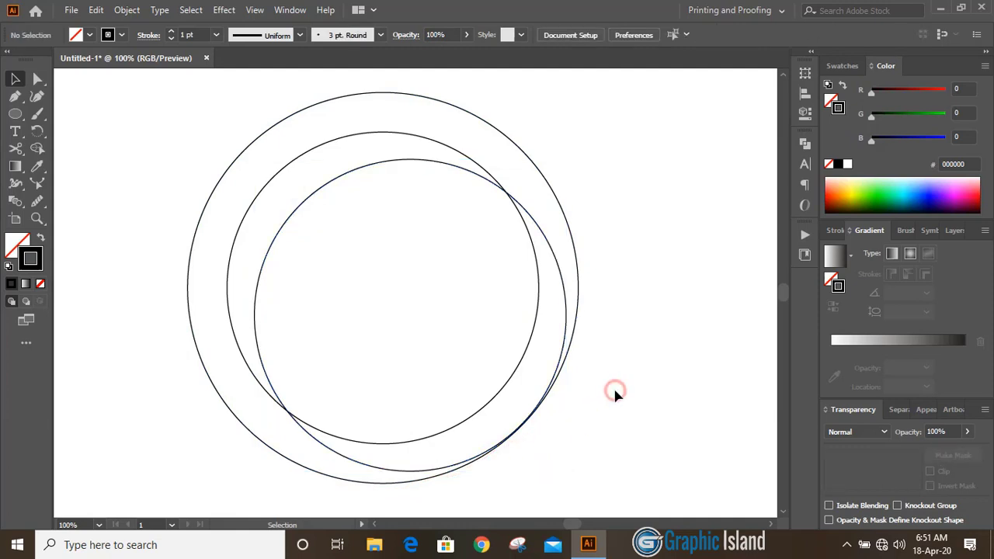
Step: Enlarge the middle circle toward the lower right and shrink the outer circle to about 445.74 px
click(535, 330)
key(shift)
drag(540, 444, 575, 473)
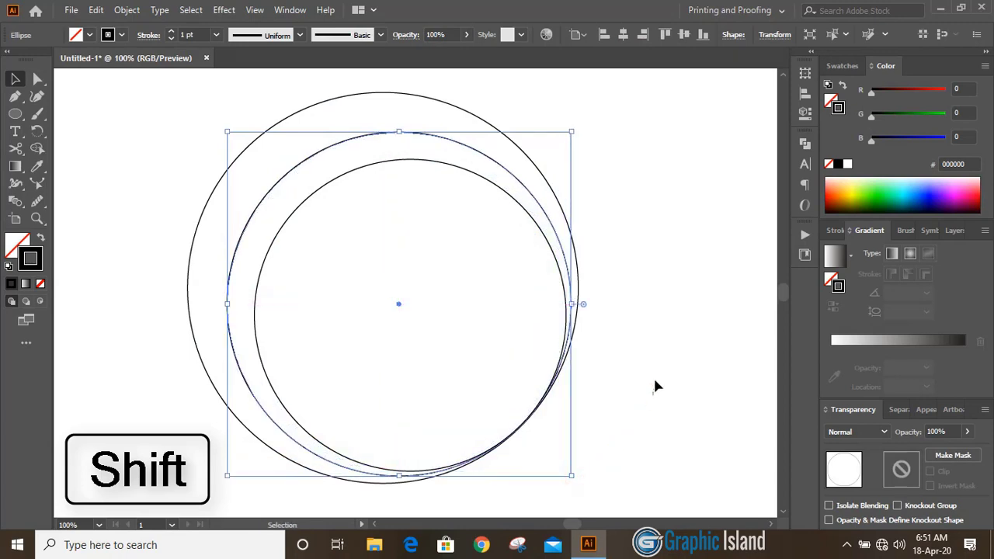
click(653, 386)
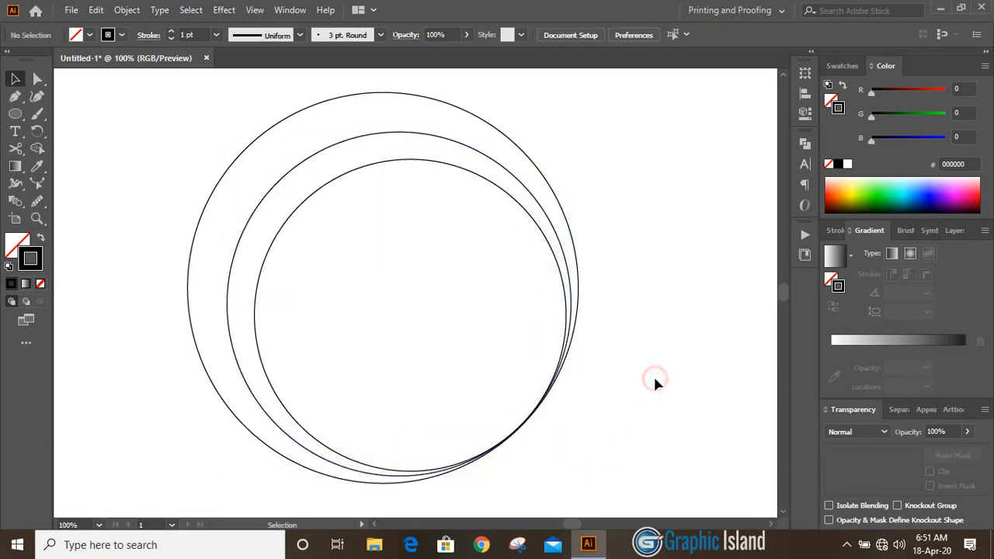
click(317, 106)
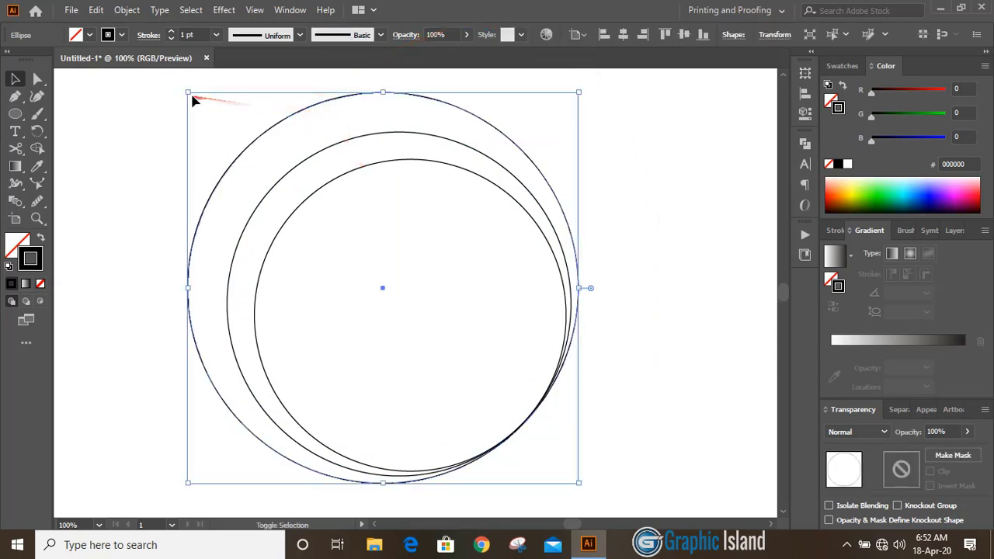
drag(188, 92, 200, 105)
click(324, 272)
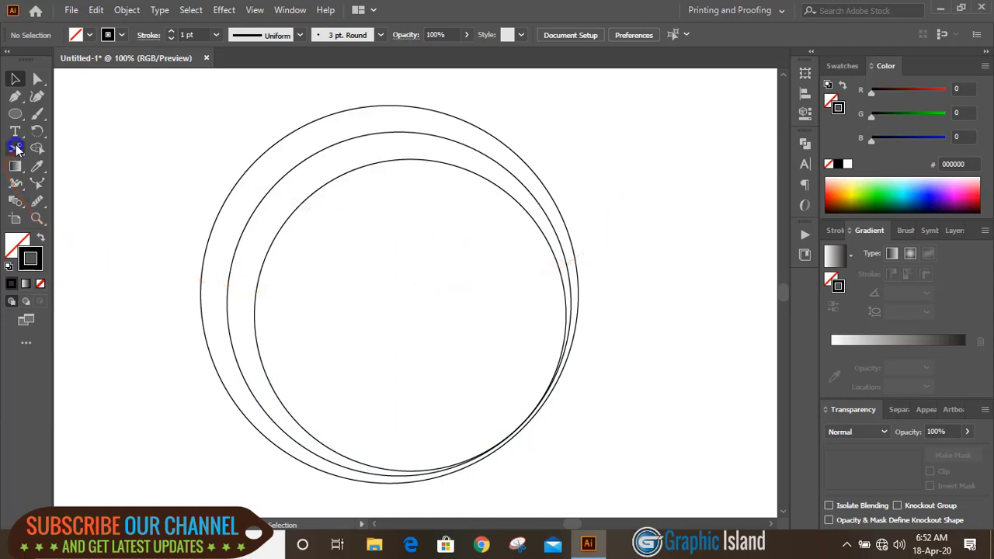
Step: Cut the outer, middle and inner circles at their crossing points with the Scissors Tool
drag(15, 148, 62, 174)
click(81, 171)
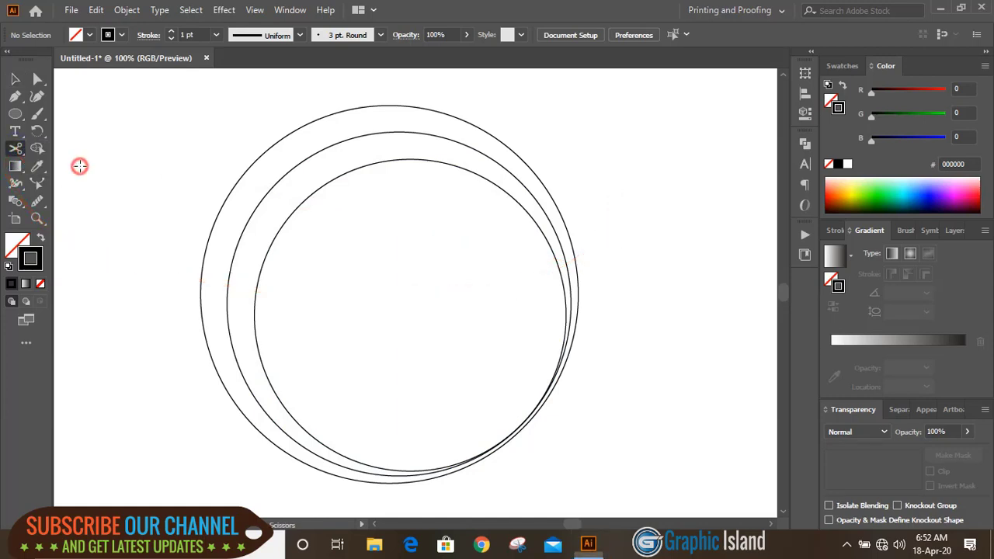
click(562, 218)
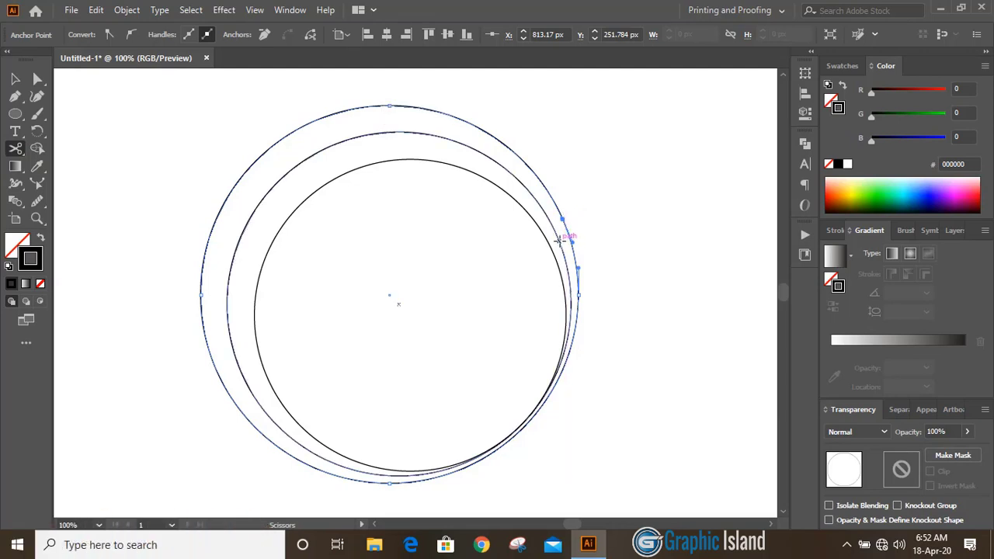
click(559, 241)
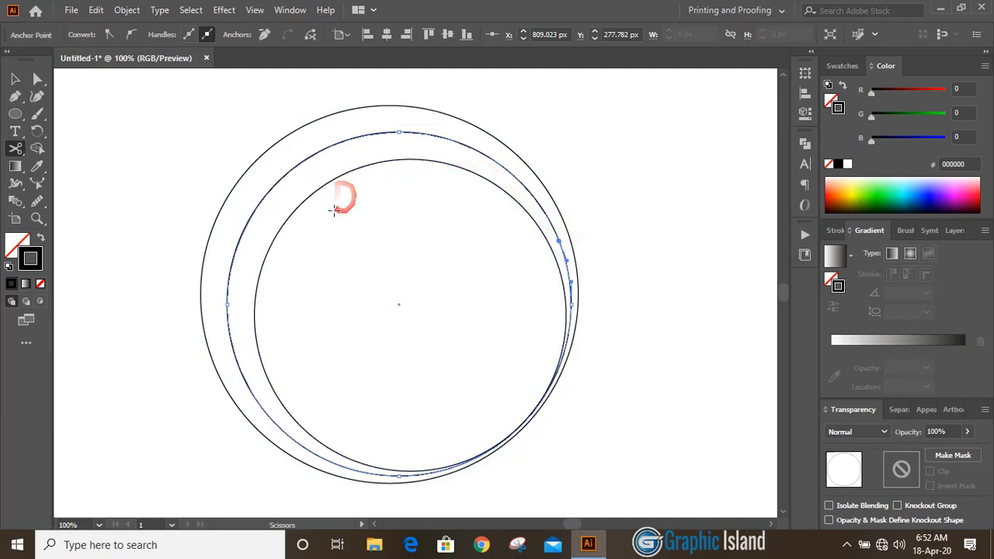
click(436, 162)
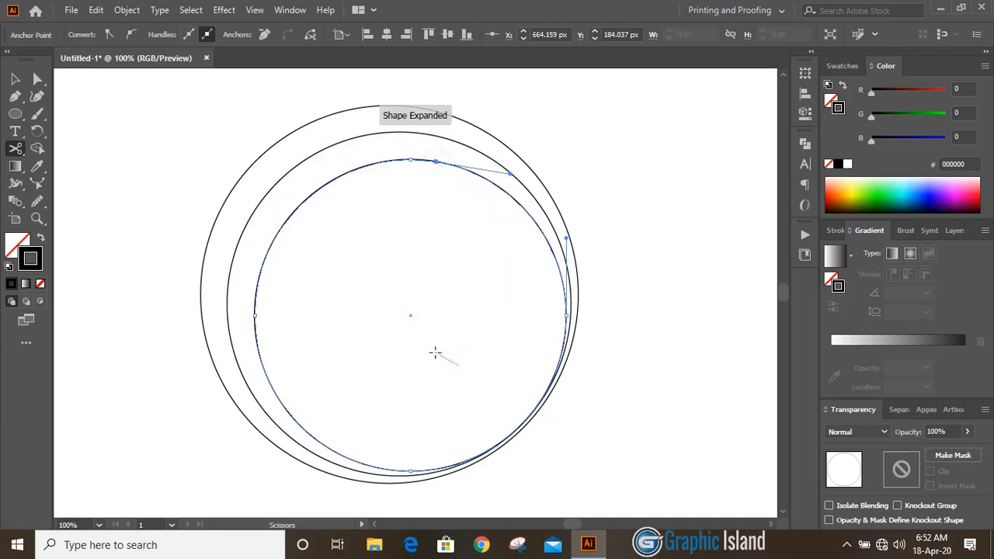
scroll(434, 353, down, 1)
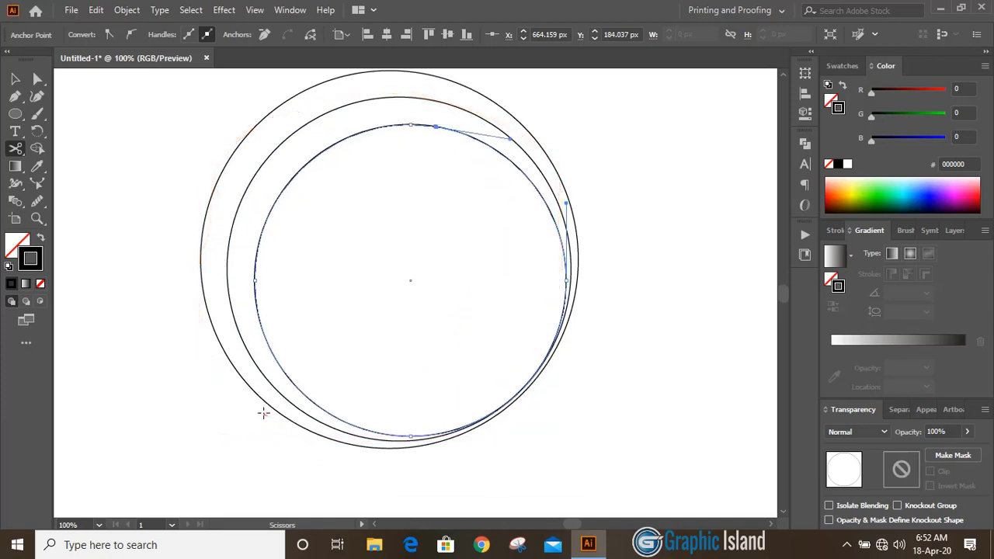
click(298, 424)
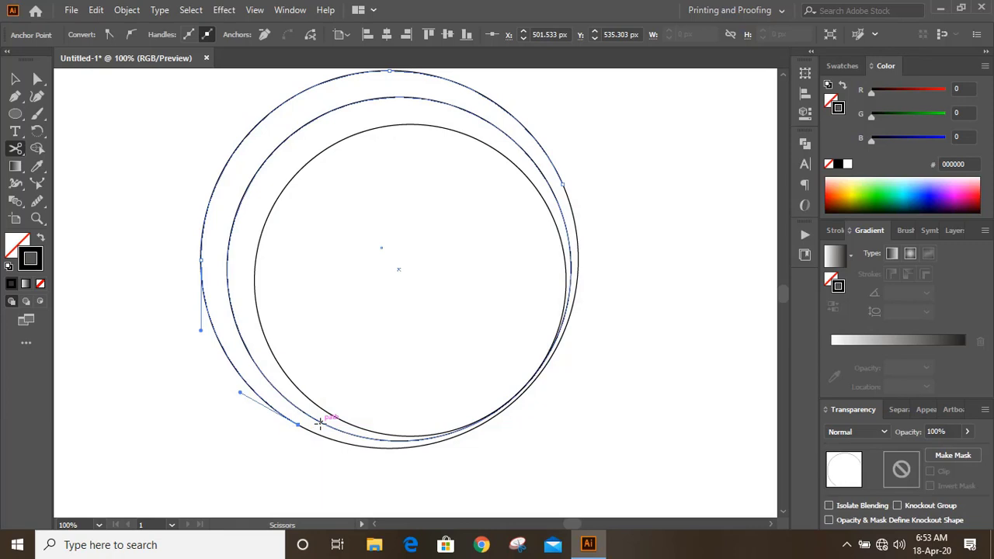
click(323, 423)
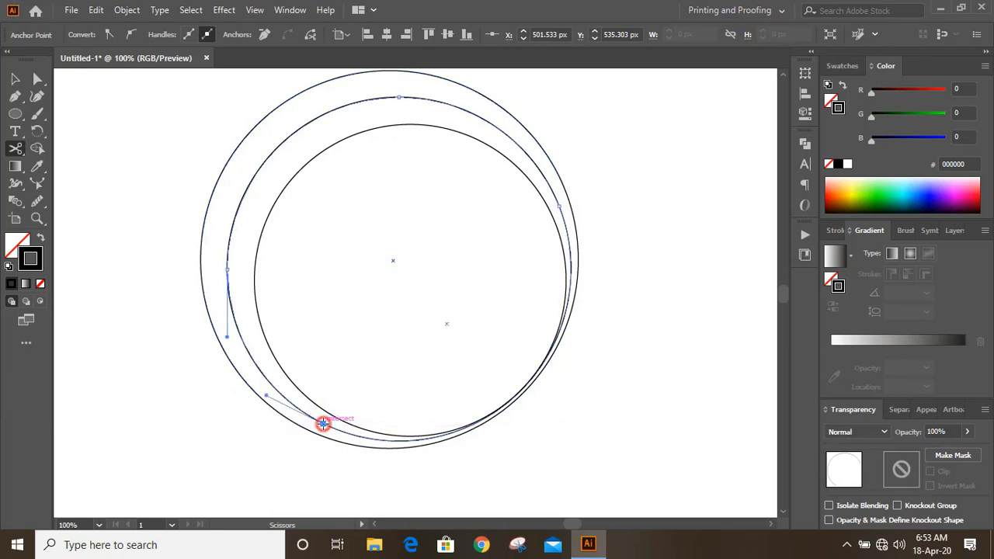
Step: Pull the cut-off outer arc away toward the lower right and delete the stray piece
click(15, 78)
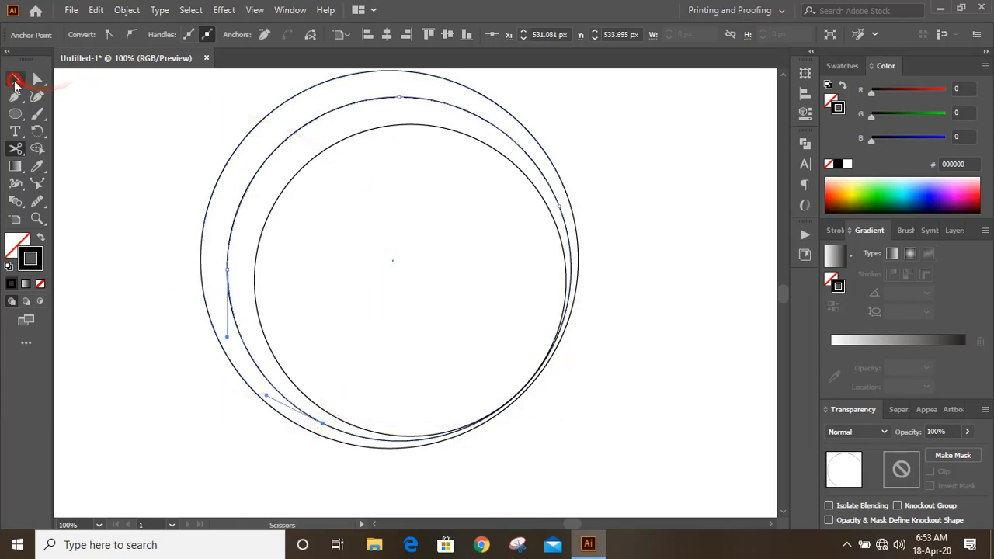
click(637, 189)
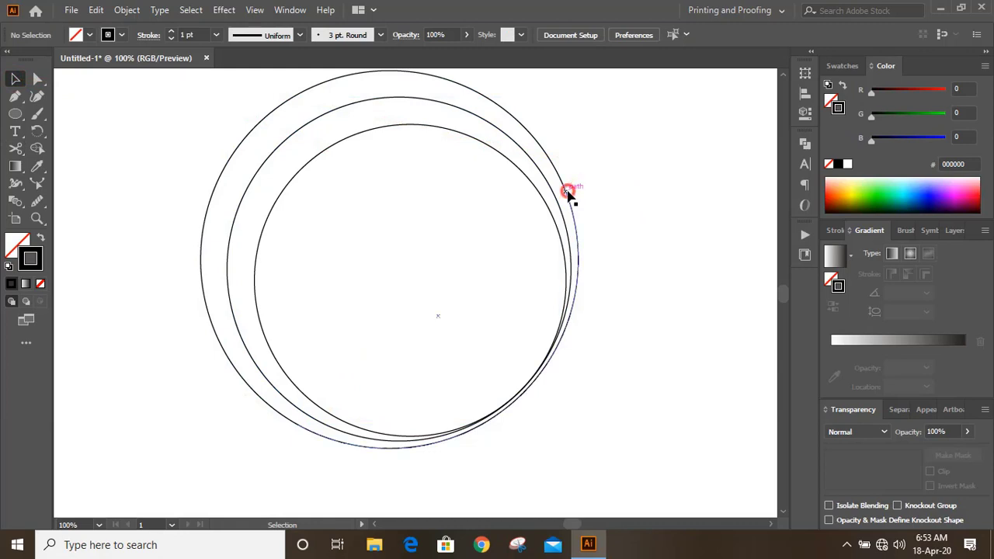
drag(569, 196, 673, 293)
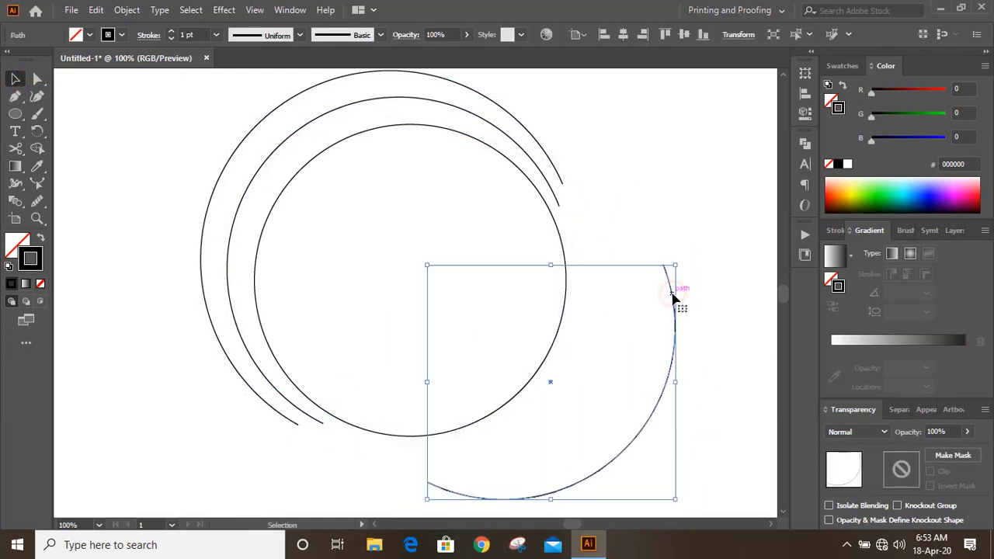
key(Delete)
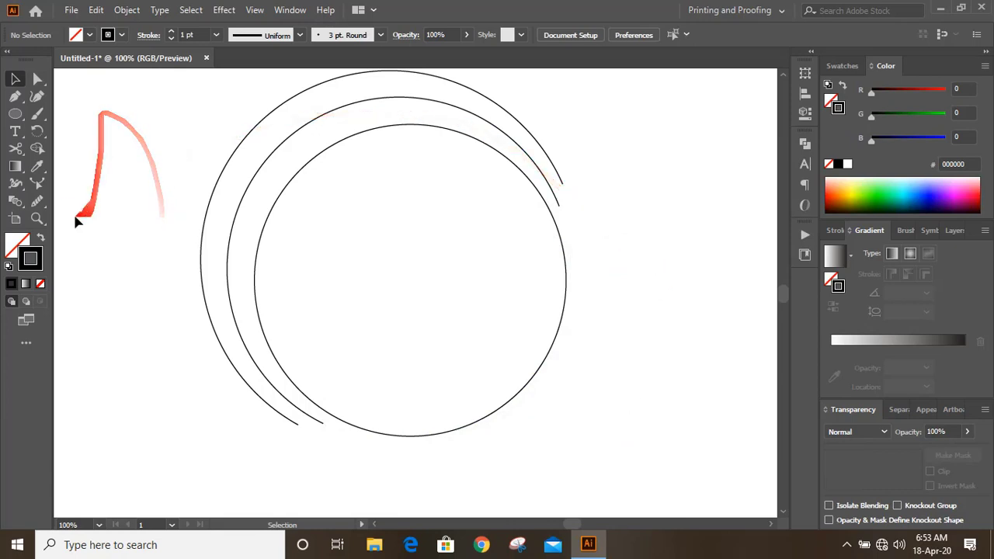
Step: Cut the inner circle at its lower right with the Scissors Tool and delete its right-hand piece
click(15, 149)
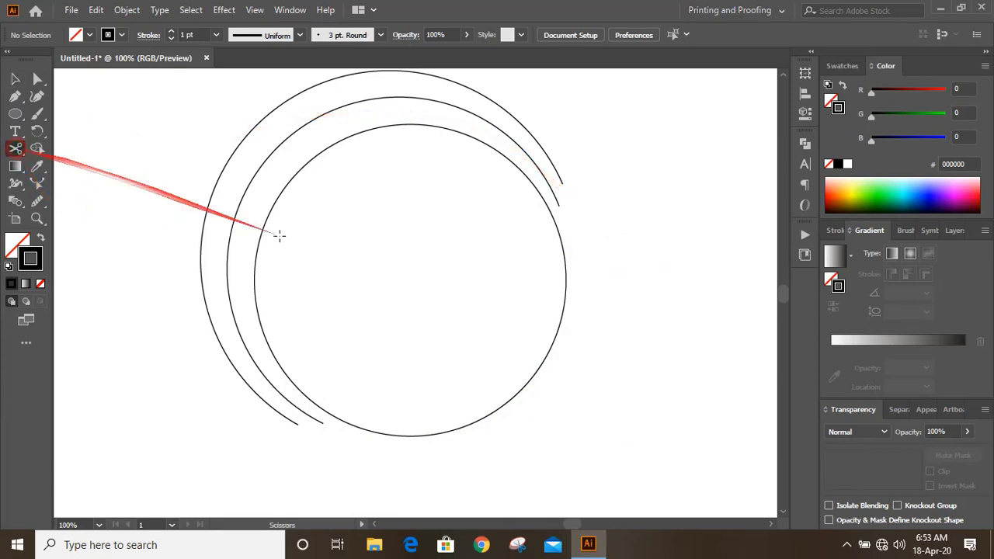
click(518, 393)
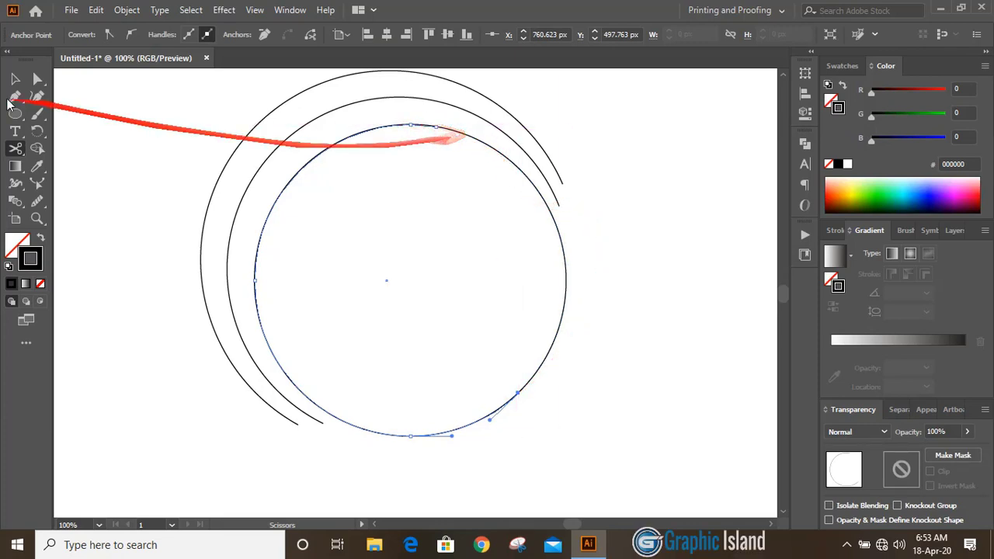
click(14, 79)
click(67, 121)
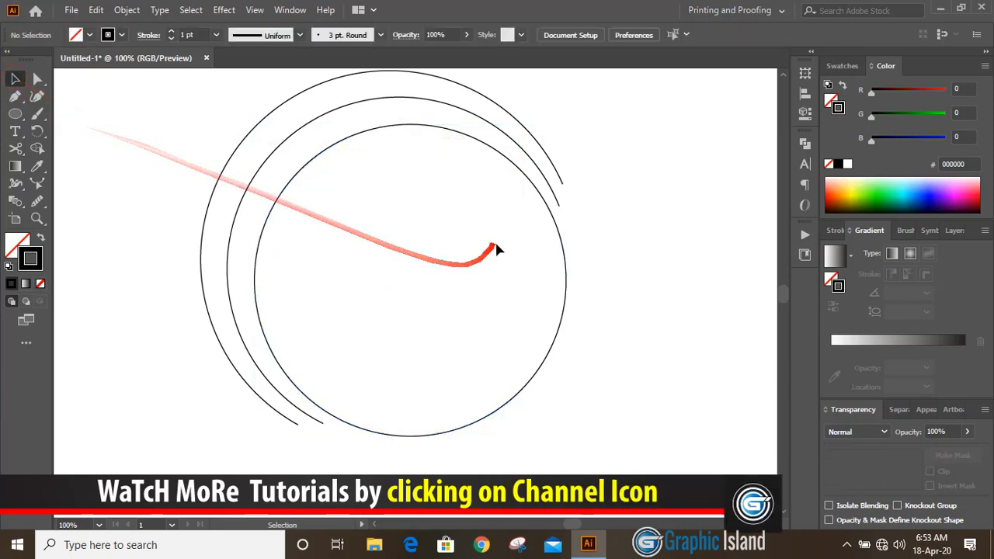
click(561, 241)
key(Delete)
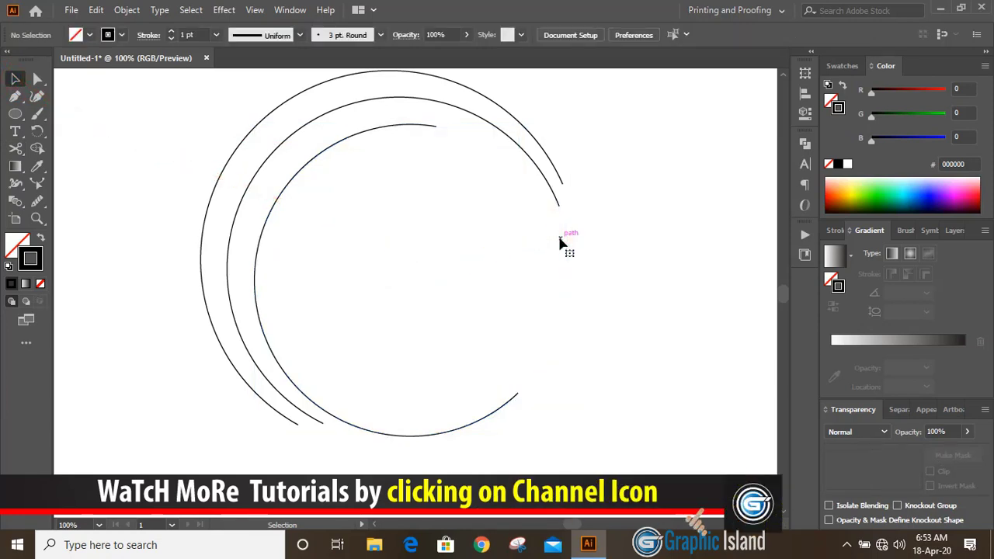
scroll(657, 318, up, 1)
Step: Give all three arcs a 24 pt stroke with the tapered Width Profile 1
drag(191, 153, 350, 268)
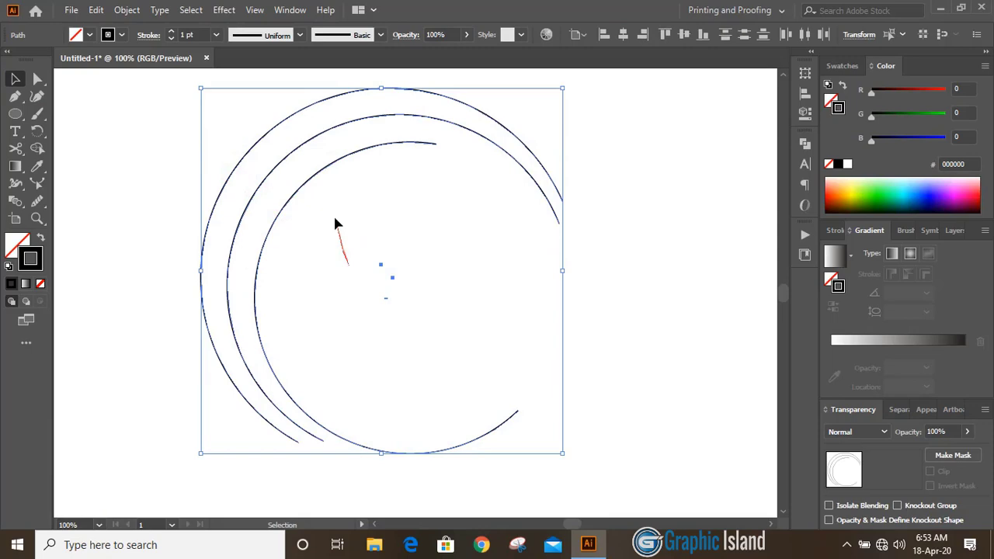
click(171, 31)
click(170, 31)
click(171, 31)
click(171, 31)
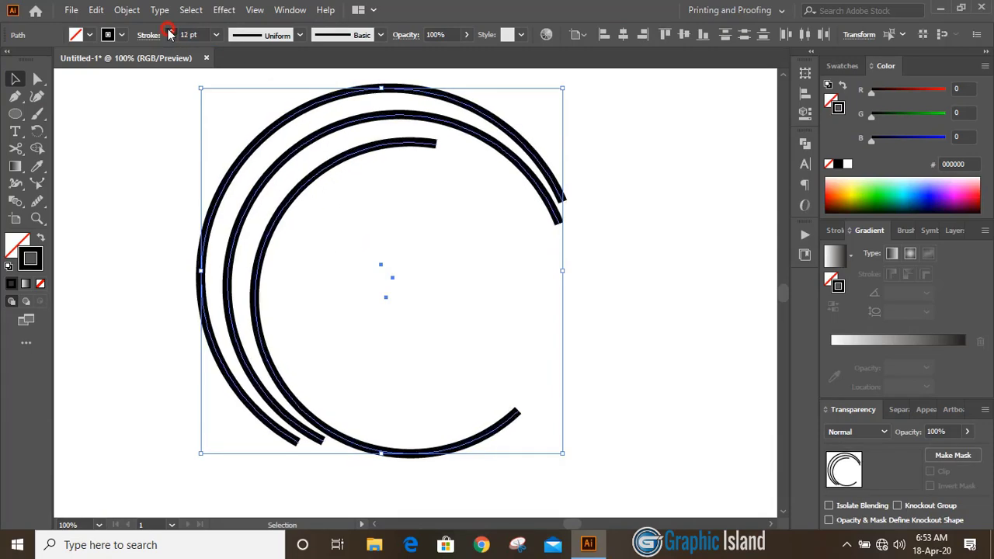
click(171, 31)
click(170, 31)
click(171, 31)
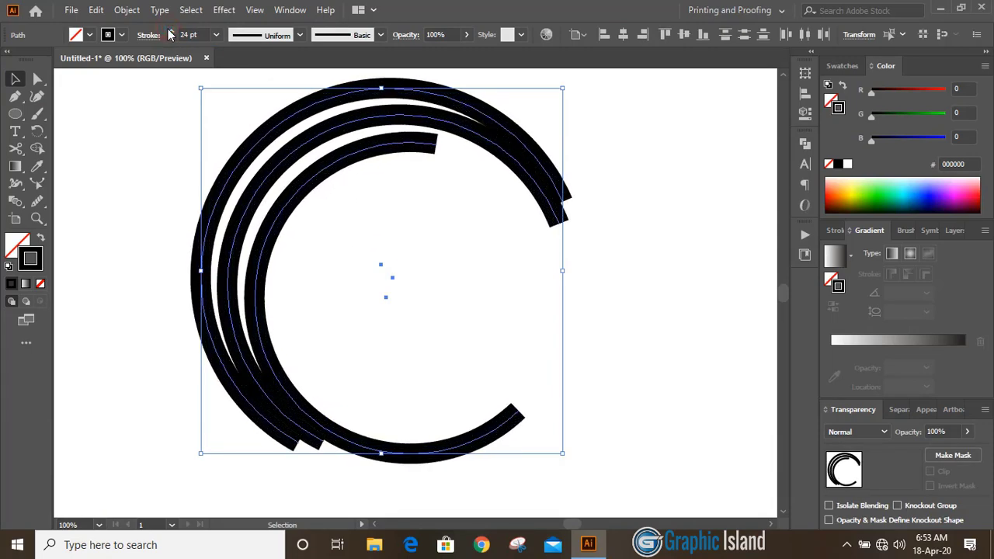
click(301, 35)
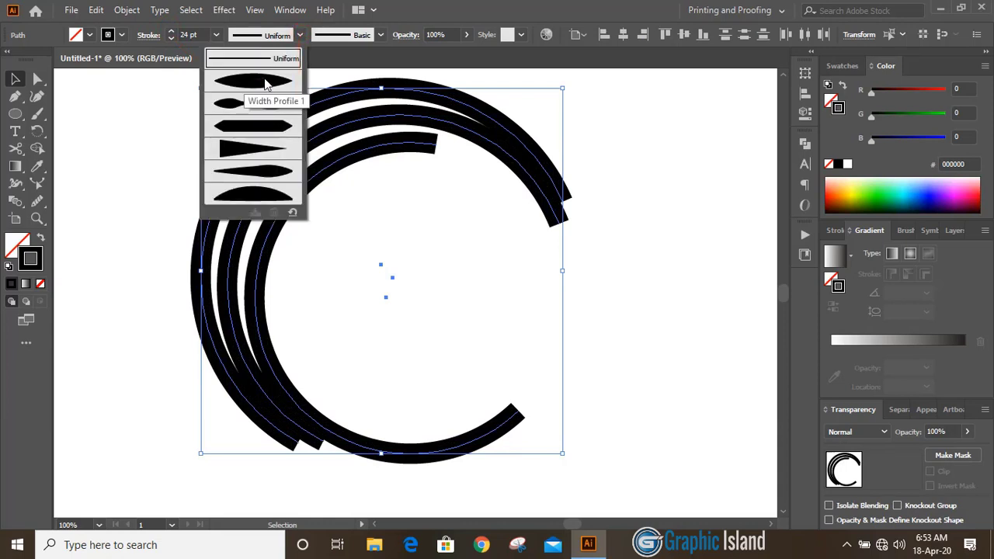
click(264, 84)
click(380, 288)
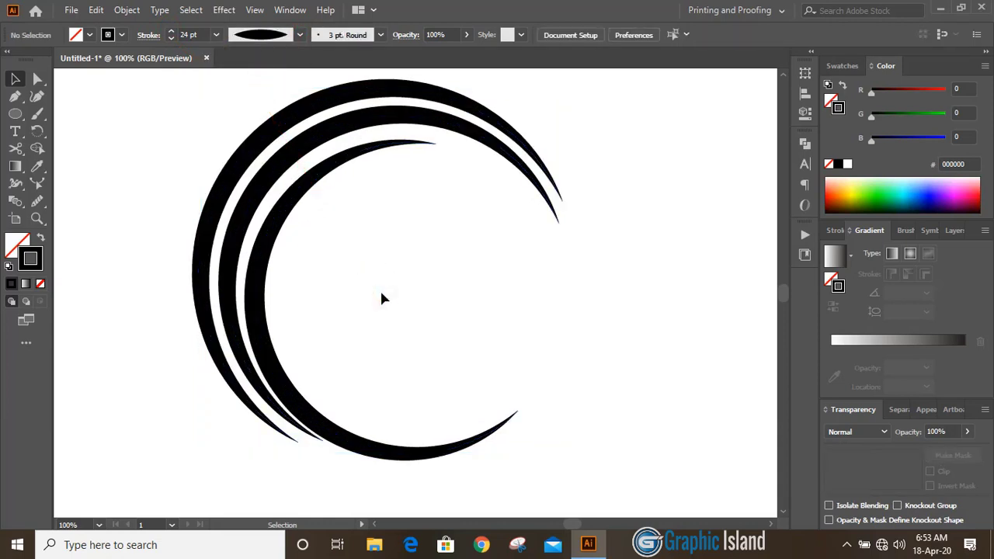
Step: Enlarge the middle arc downward, then scale the outer and inner arcs together proportionally
click(328, 136)
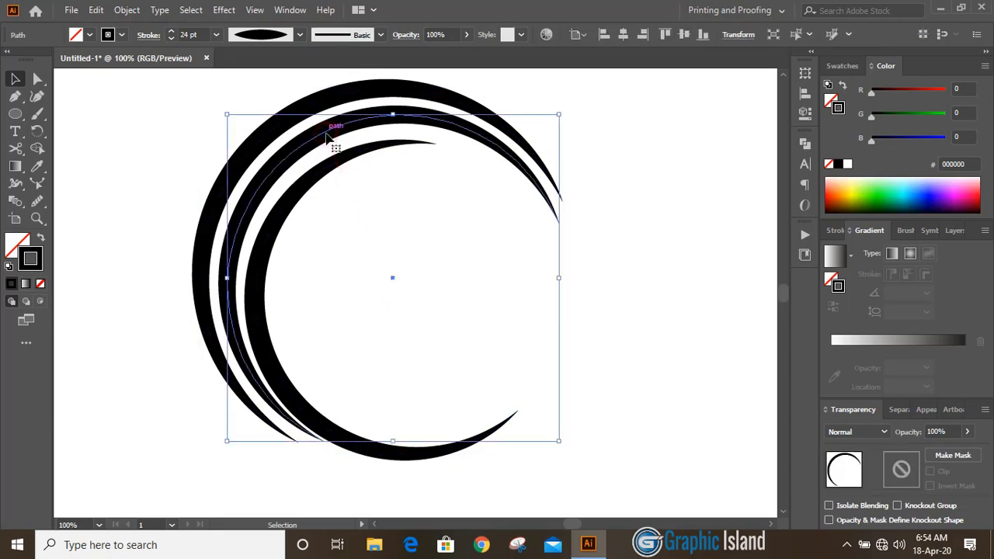
drag(394, 440, 393, 449)
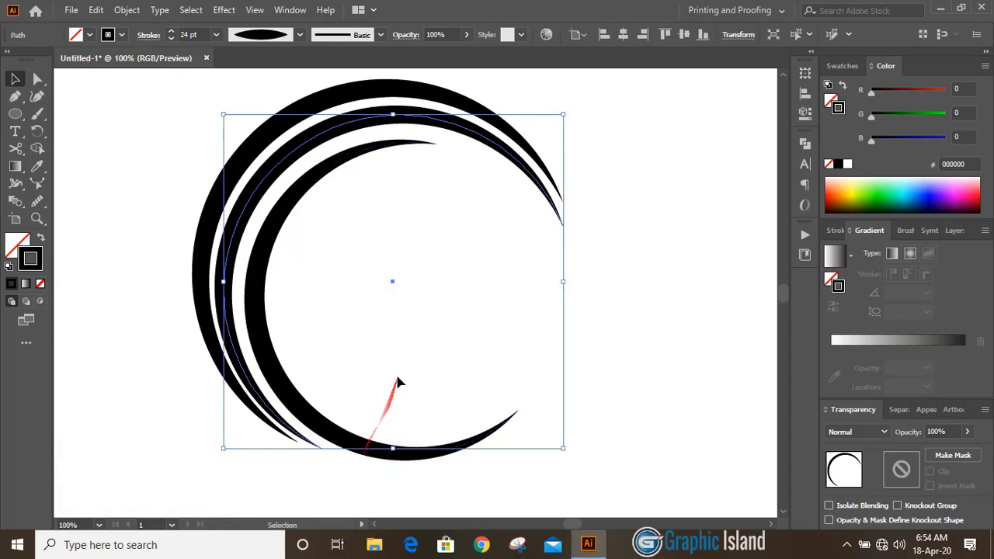
click(395, 329)
click(202, 276)
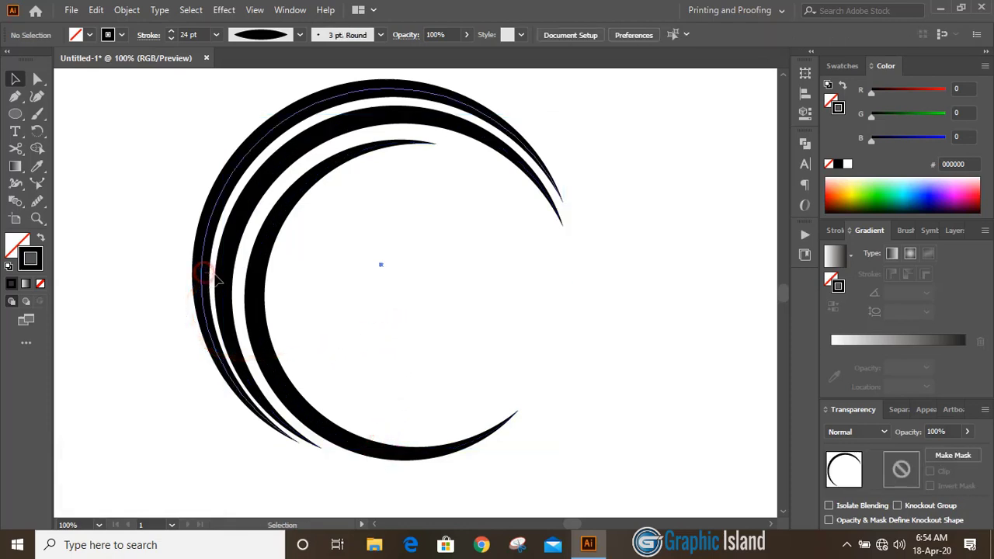
shift+click(387, 445)
drag(384, 445, 387, 449)
click(436, 339)
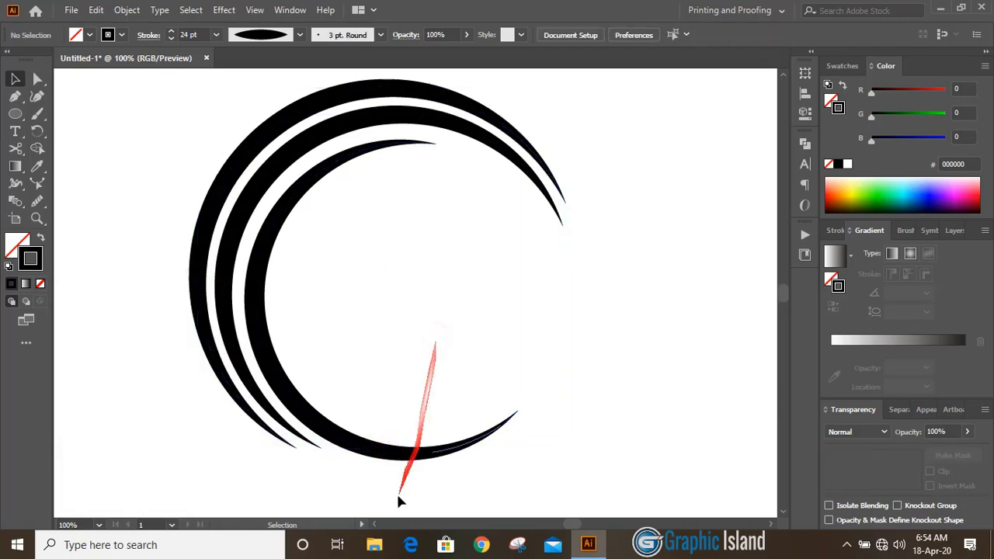
click(129, 380)
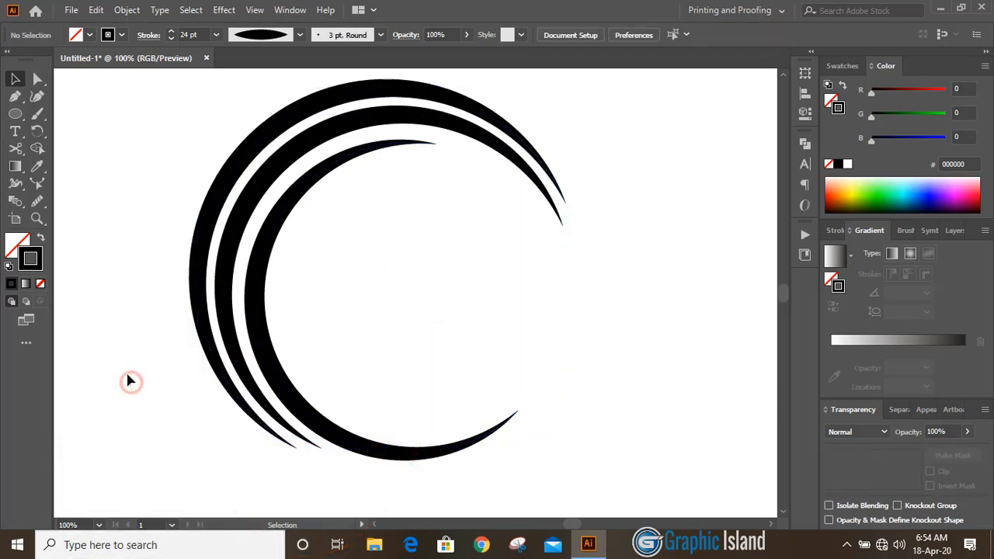
Step: Nudge the inner arc upward two steps with the Up arrow key
click(290, 198)
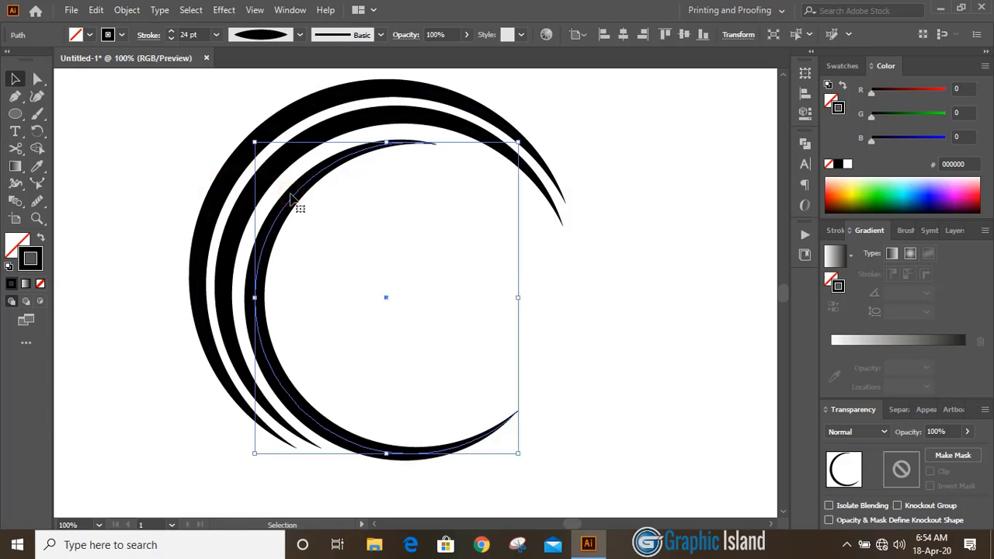
key(Up)
key(Up)
key(Up)
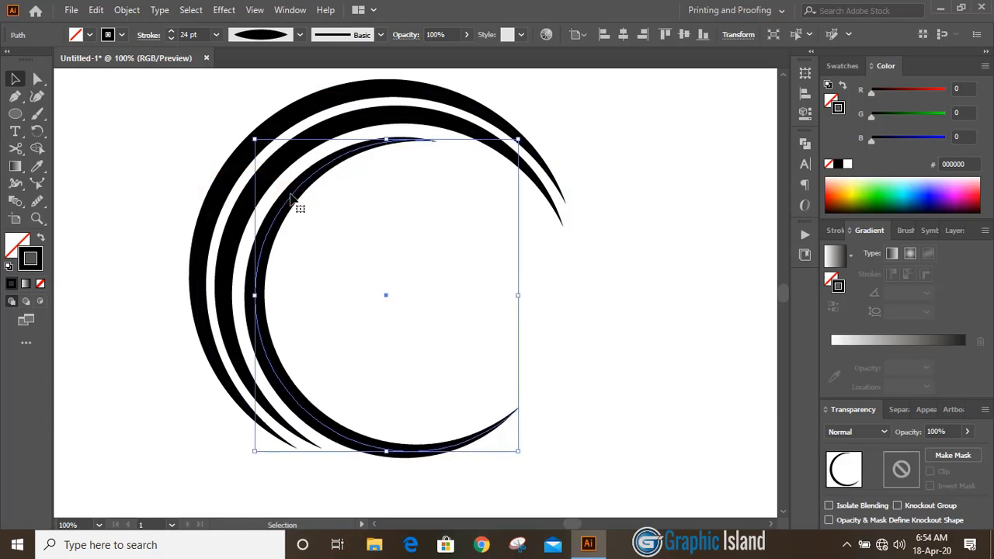
key(Up)
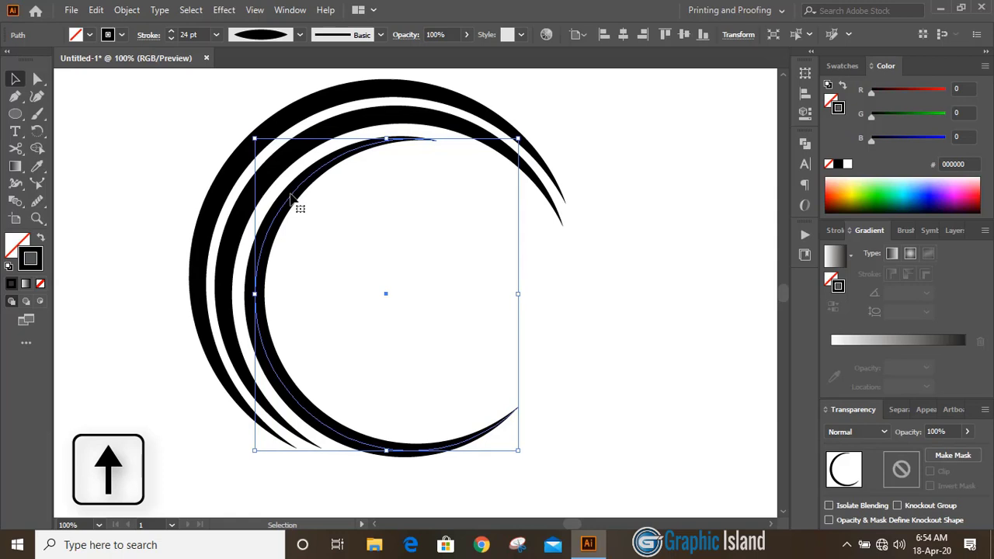
click(112, 327)
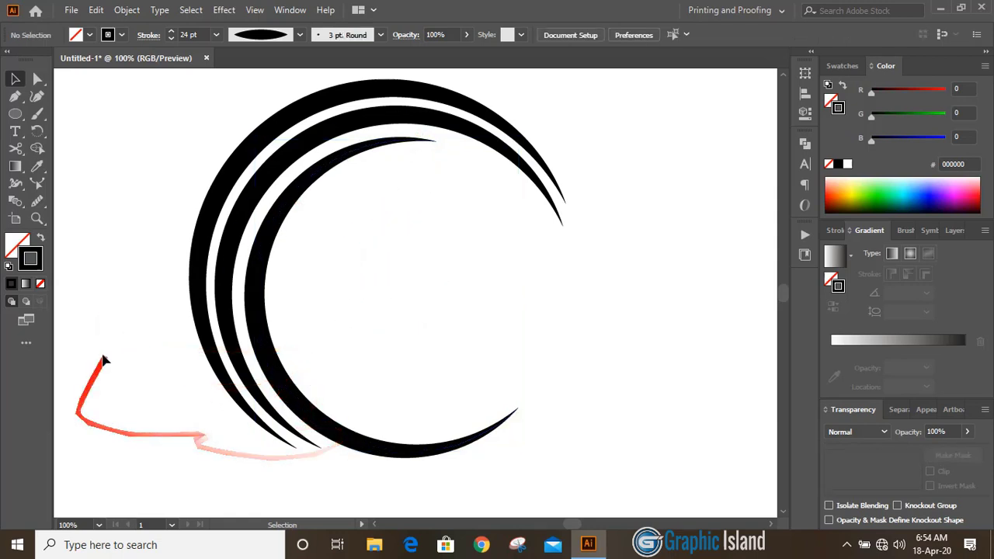
click(113, 330)
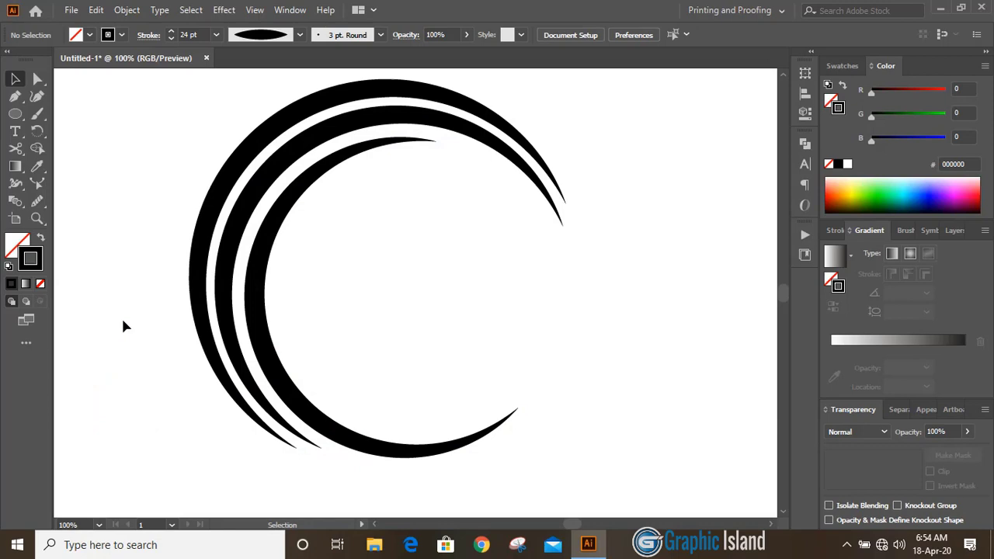
Step: Thicken the inner arc's stroke to 29 pt and the middle arc's stroke to 26 pt
click(264, 276)
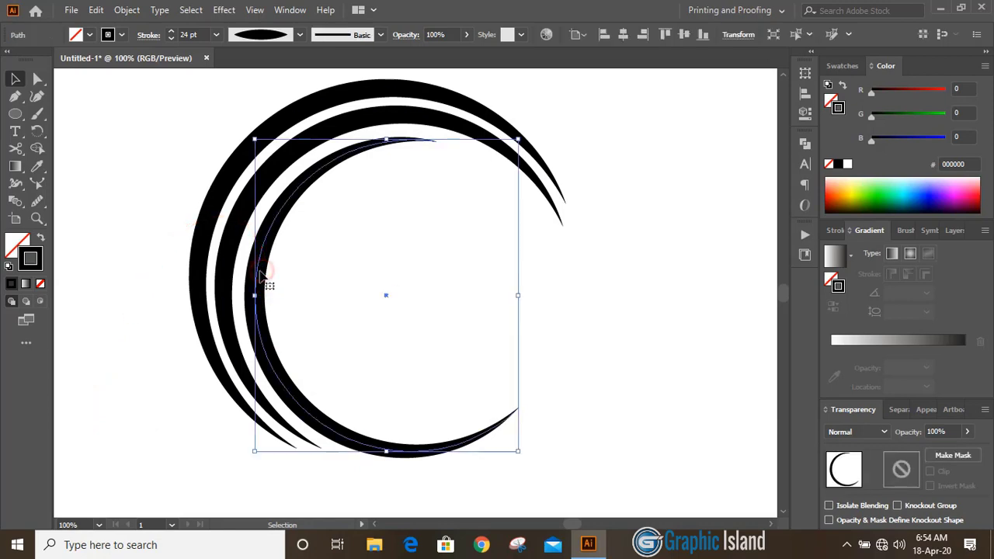
click(171, 32)
click(171, 33)
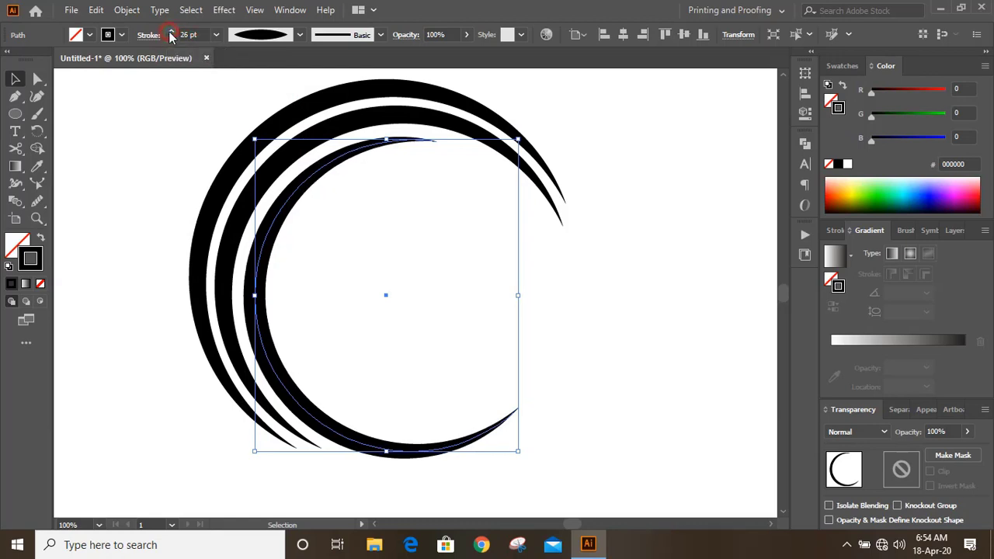
click(172, 33)
click(172, 33)
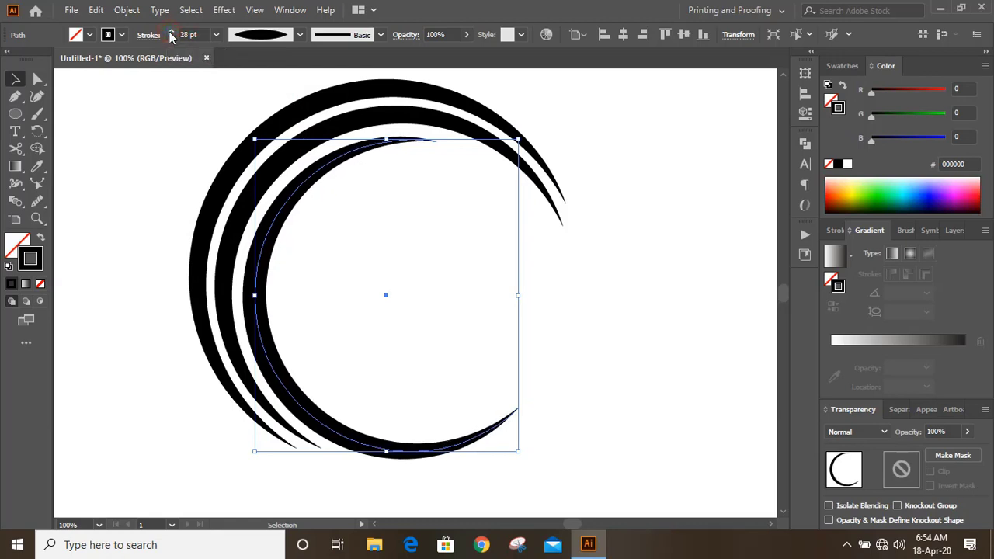
click(138, 163)
click(288, 150)
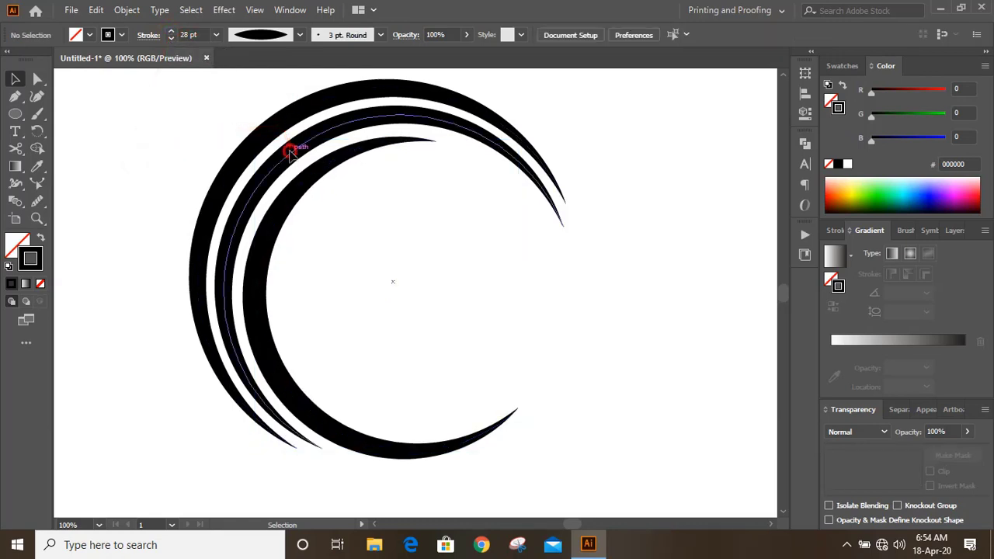
click(172, 33)
click(172, 33)
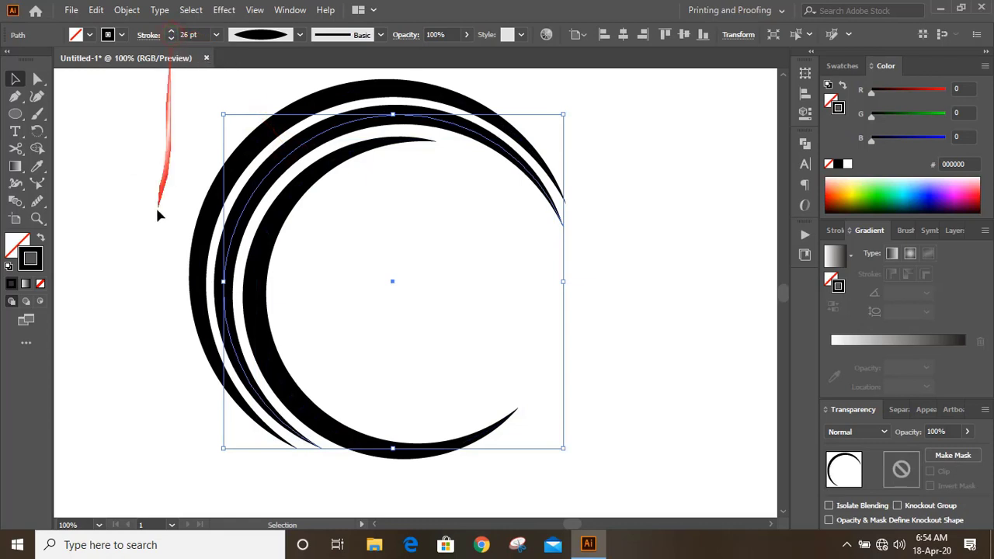
click(148, 231)
click(258, 298)
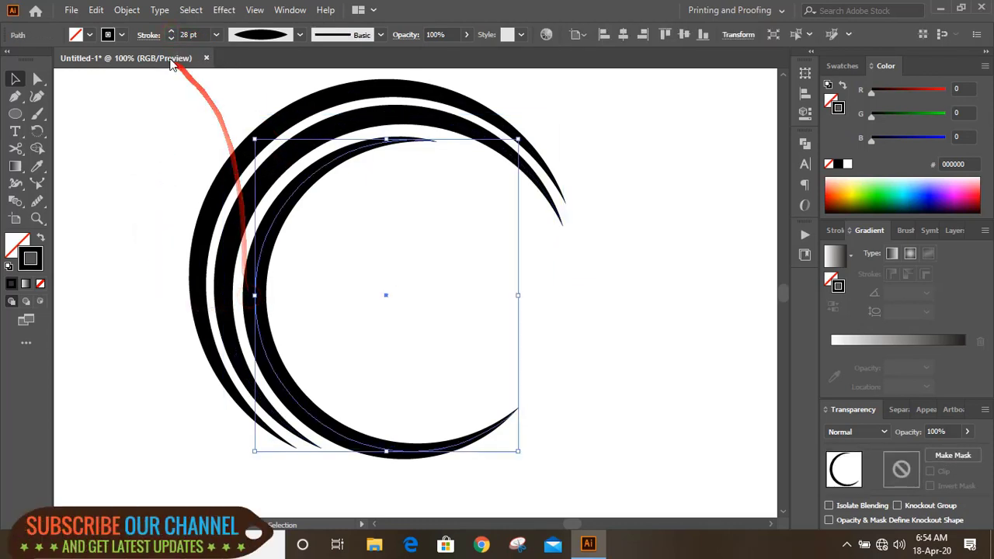
click(172, 31)
click(122, 189)
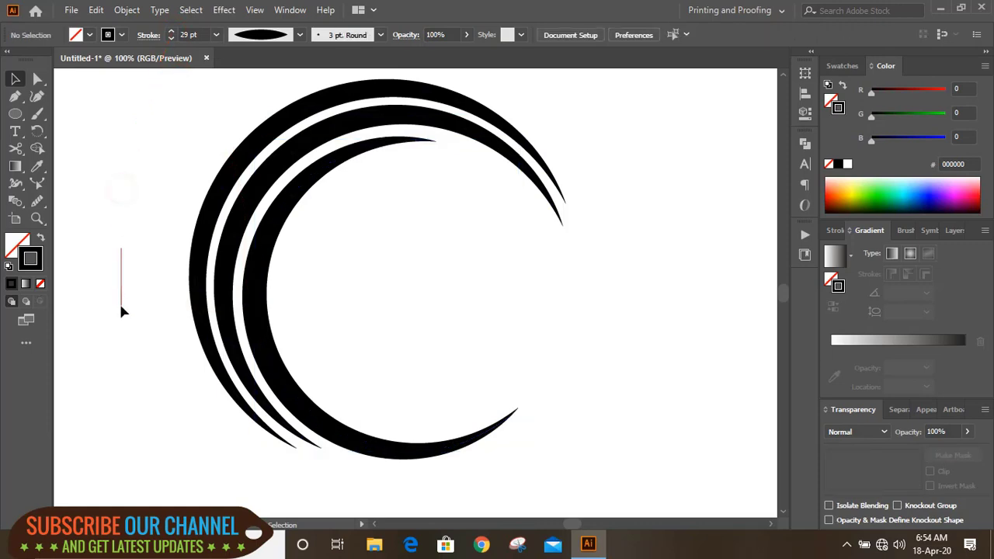
Step: Expand the appearance of all three crescents into solid filled shapes
drag(153, 209, 301, 314)
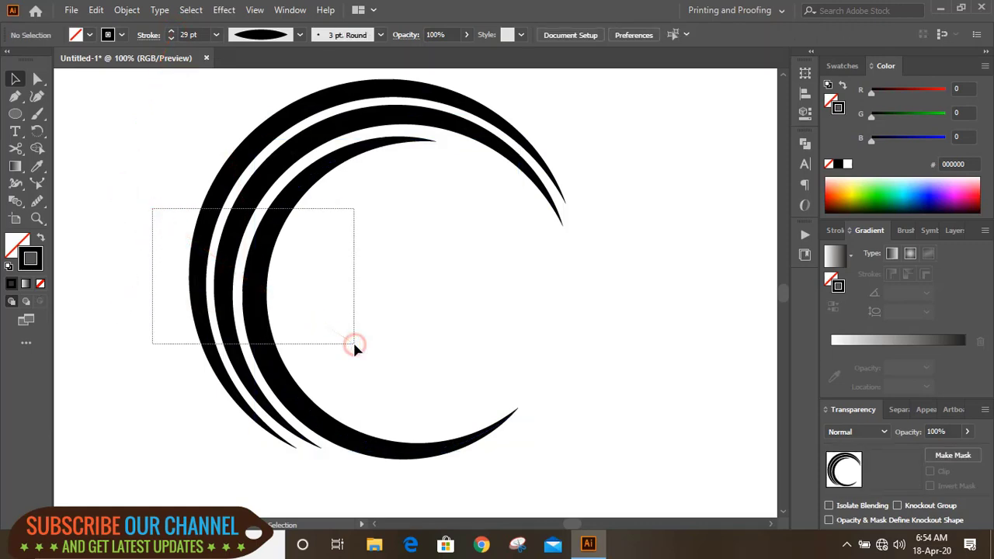
drag(353, 344, 353, 344)
click(126, 10)
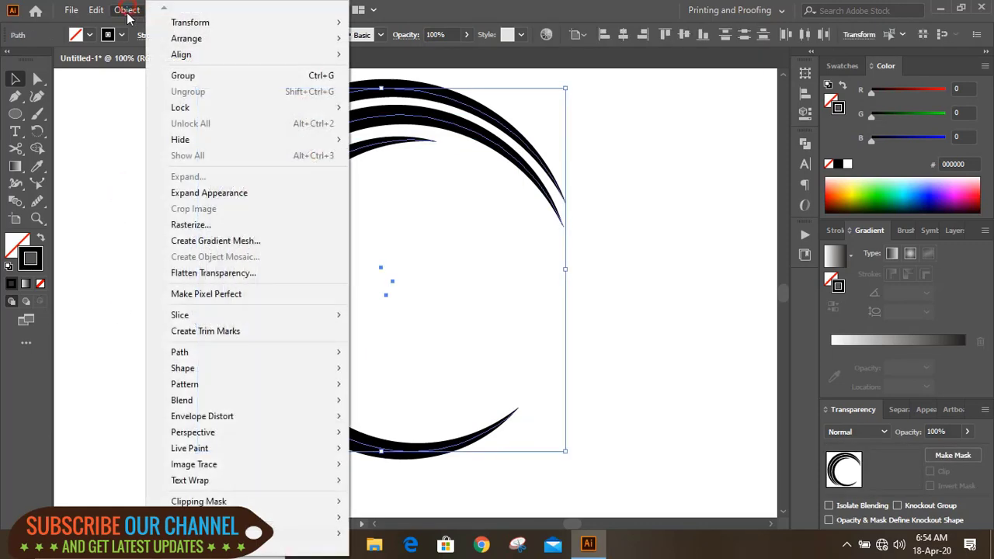
click(234, 194)
click(127, 269)
key(ctrl+minus)
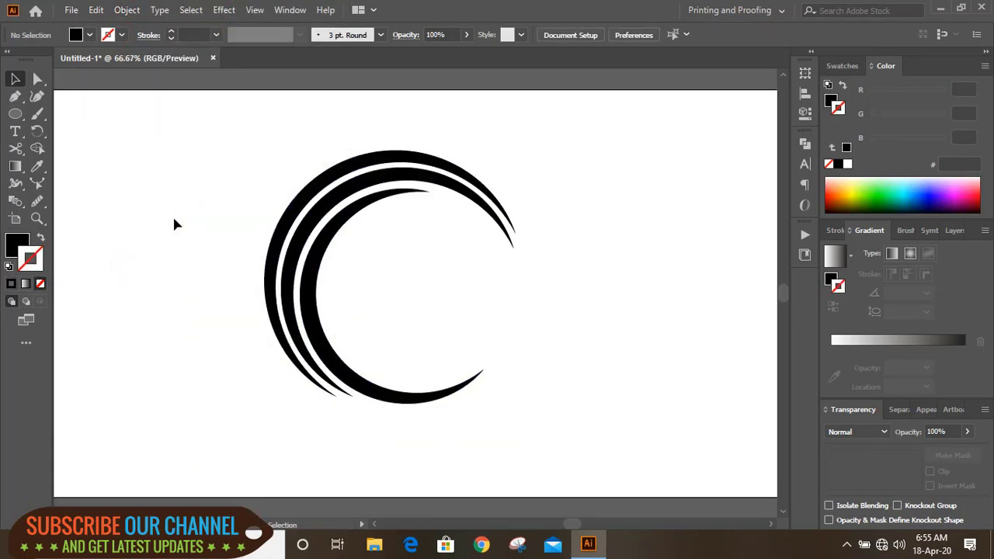
Step: Place the Lorem ipsum text, enlarge it, centre it in the circle and retype it as OCEAN STATE
click(16, 132)
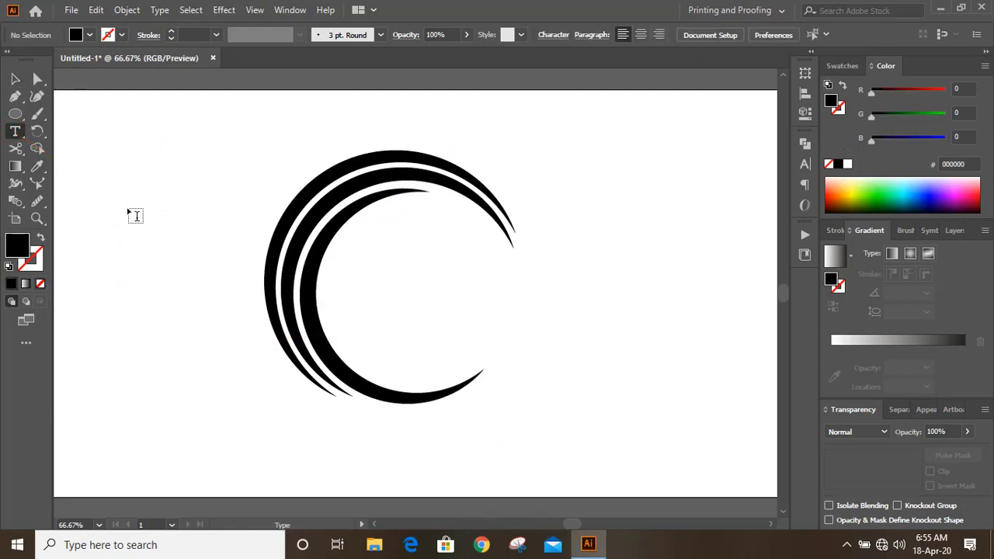
click(127, 209)
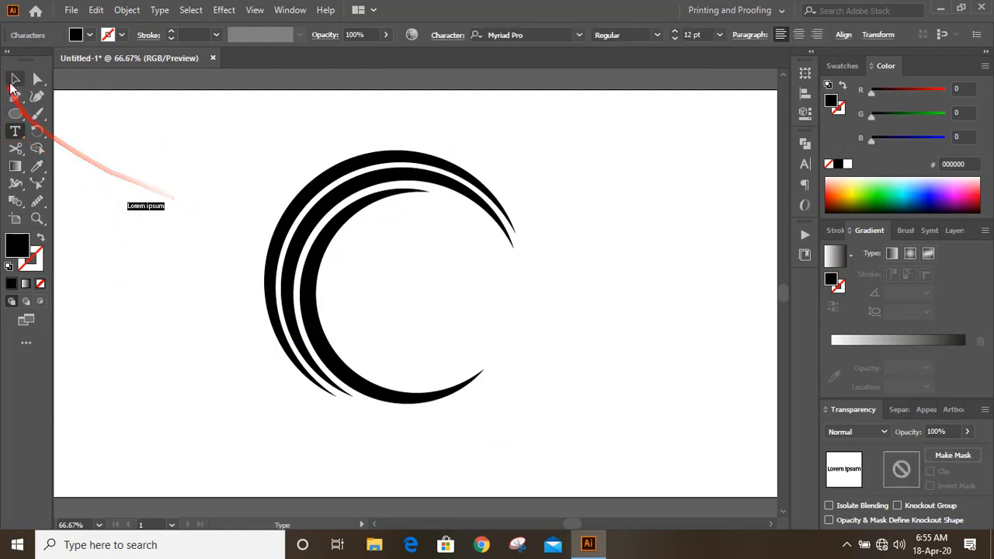
click(16, 78)
drag(167, 211, 237, 265)
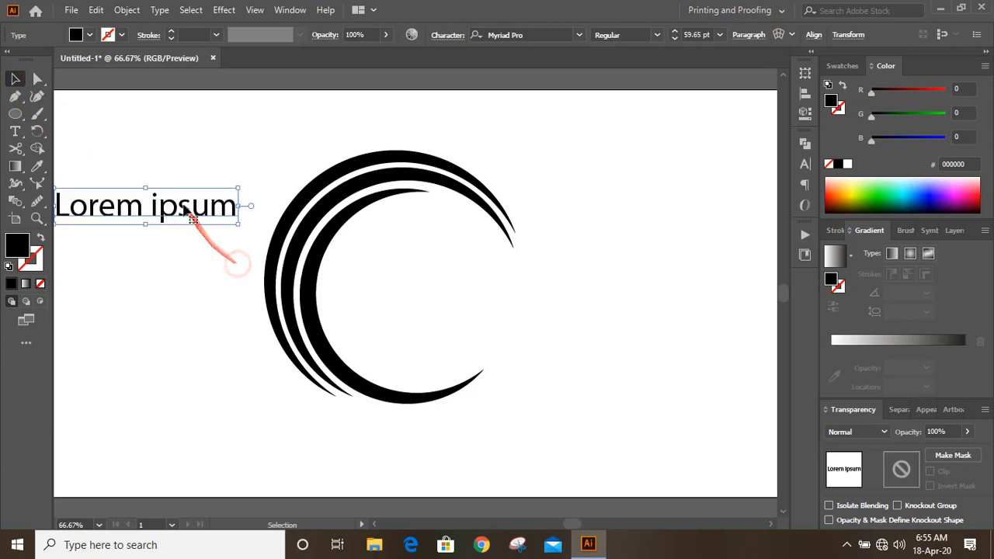
drag(222, 209, 465, 264)
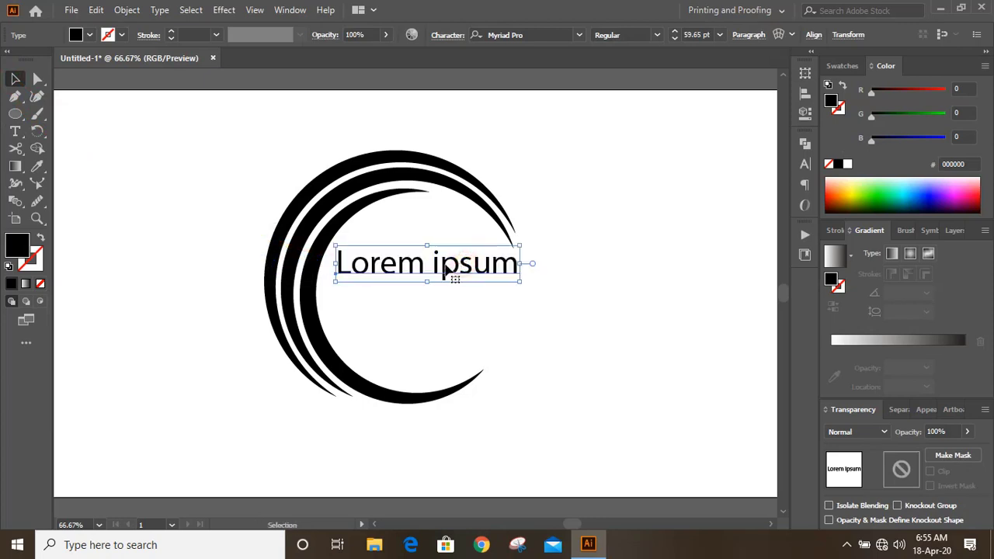
double_click(444, 263)
key(ctrl+a)
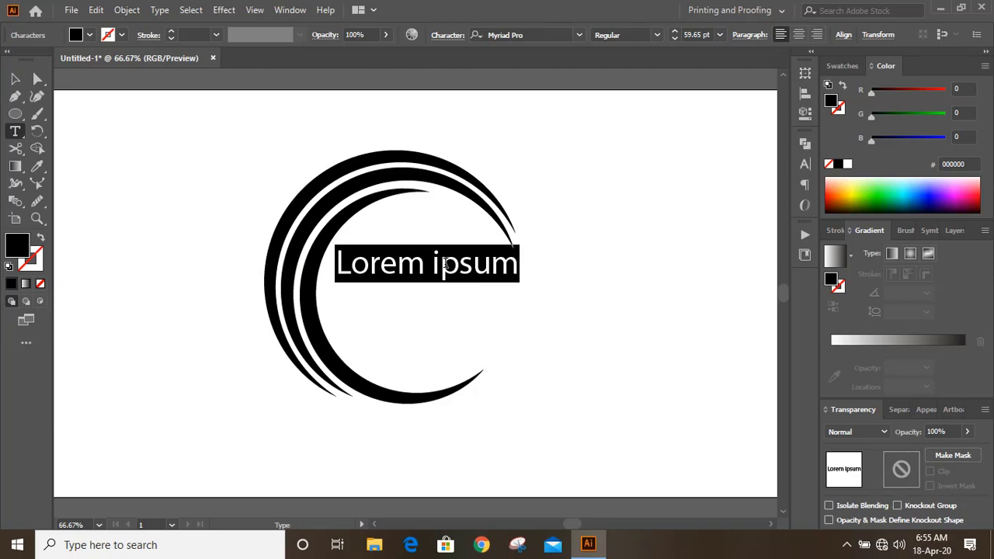
text(OCEAN STATE)
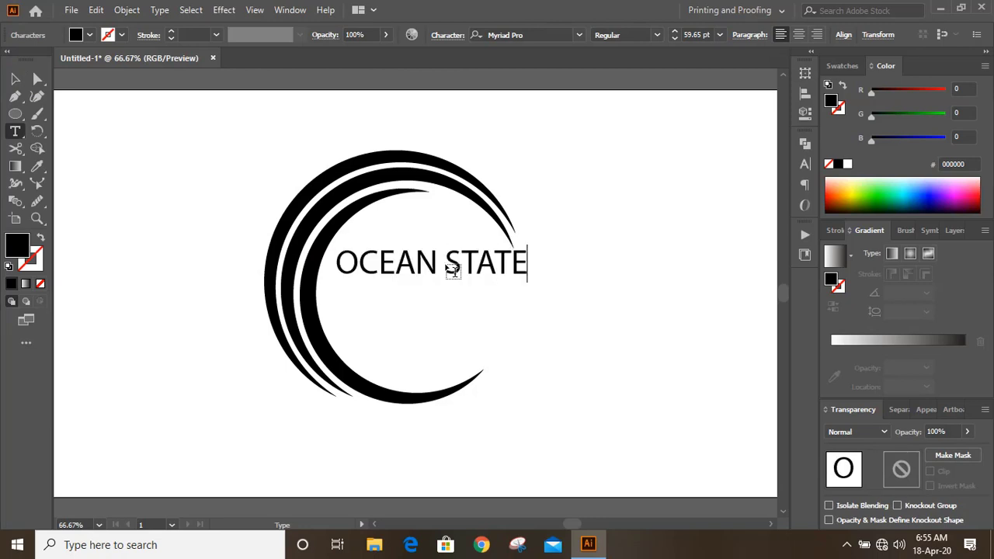
key(Escape)
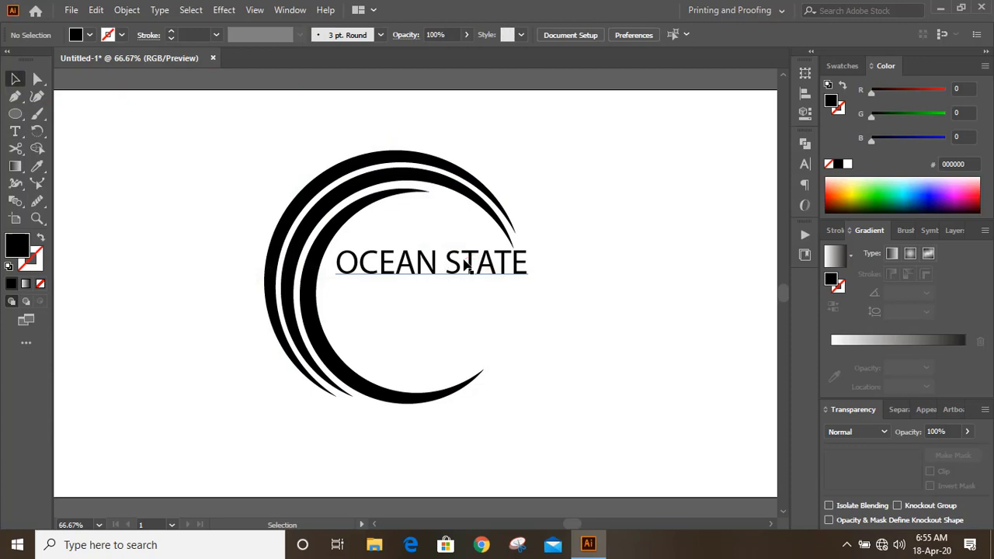
Step: Alt-drag a copy of the title below it and retype it as FINANCIAL SERVICES
drag(464, 267, 460, 299)
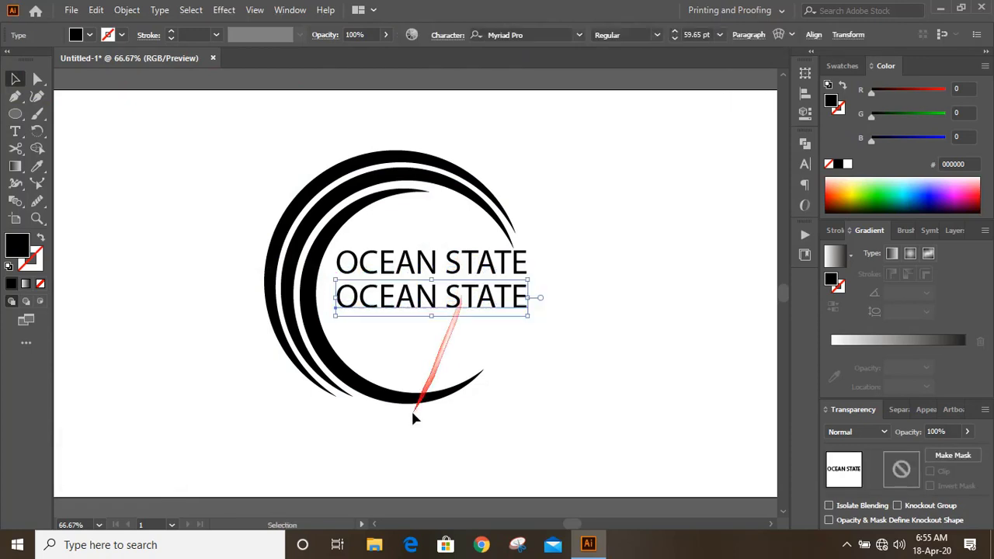
double_click(470, 296)
key(ctrl+a)
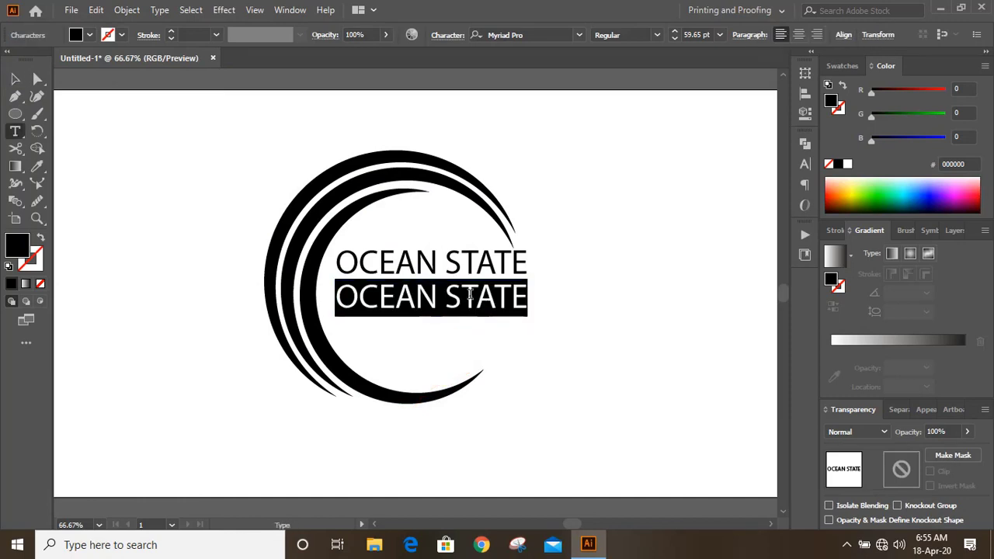
text(FINAN)
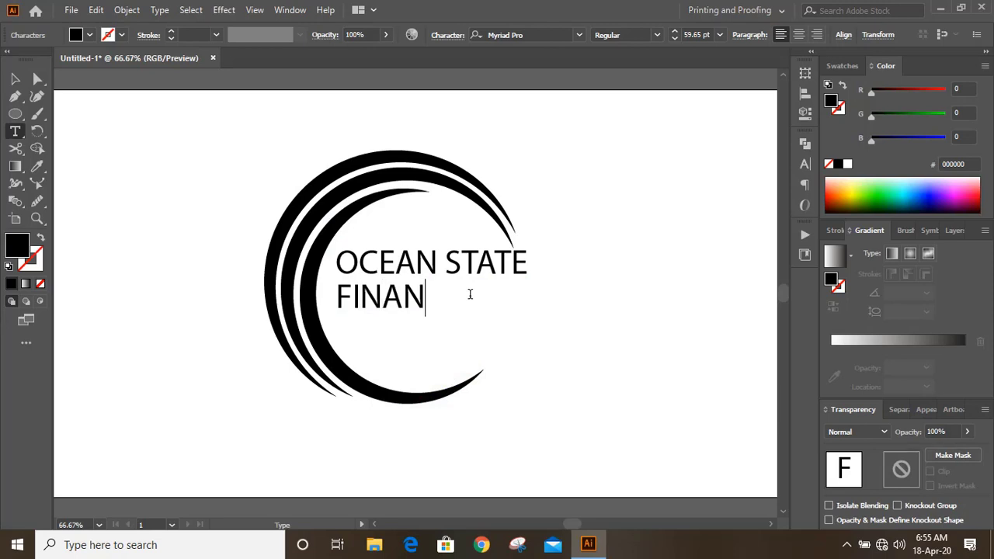
text(CIAL SE)
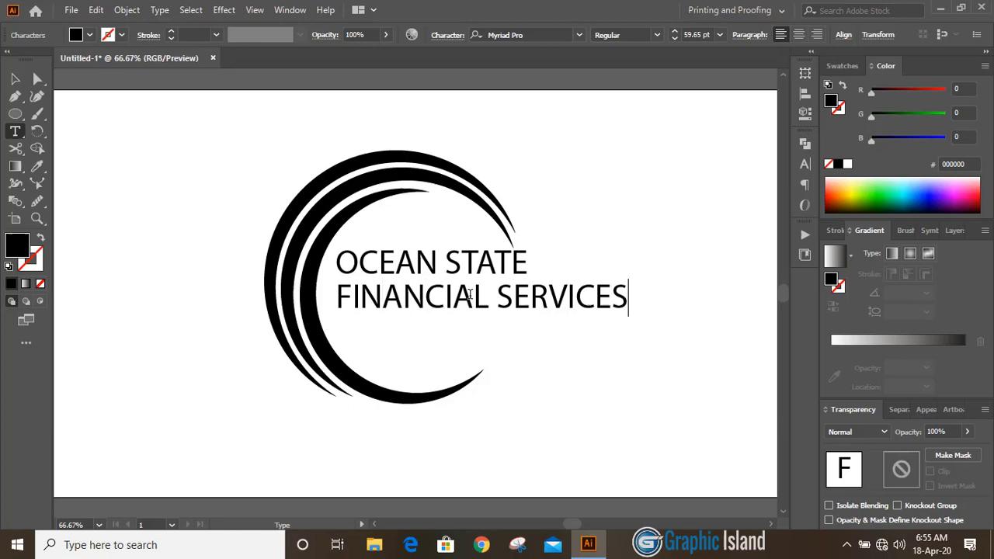
text(RVICES)
Step: Shrink the FINANCIAL SERVICES line to a smaller size beneath the title
click(14, 79)
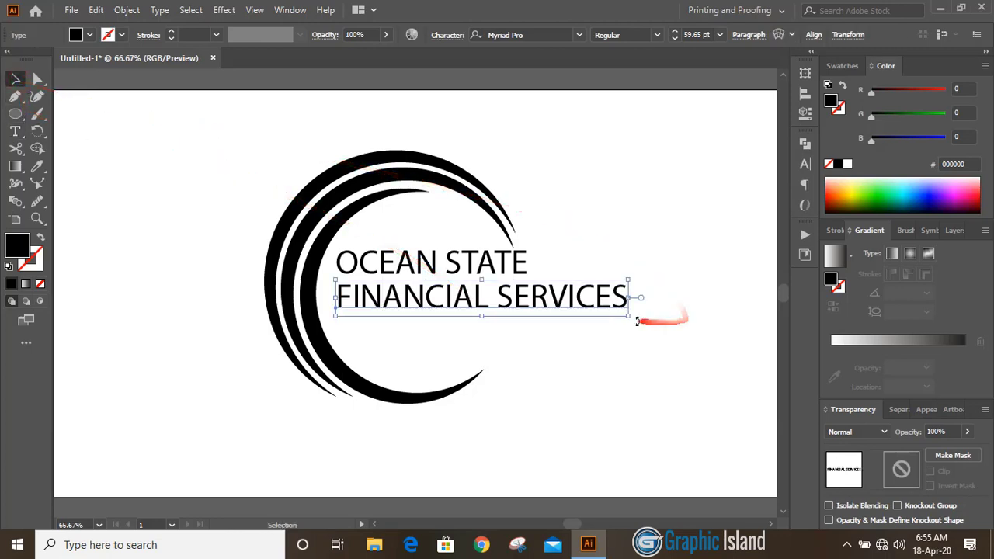
drag(626, 315, 543, 318)
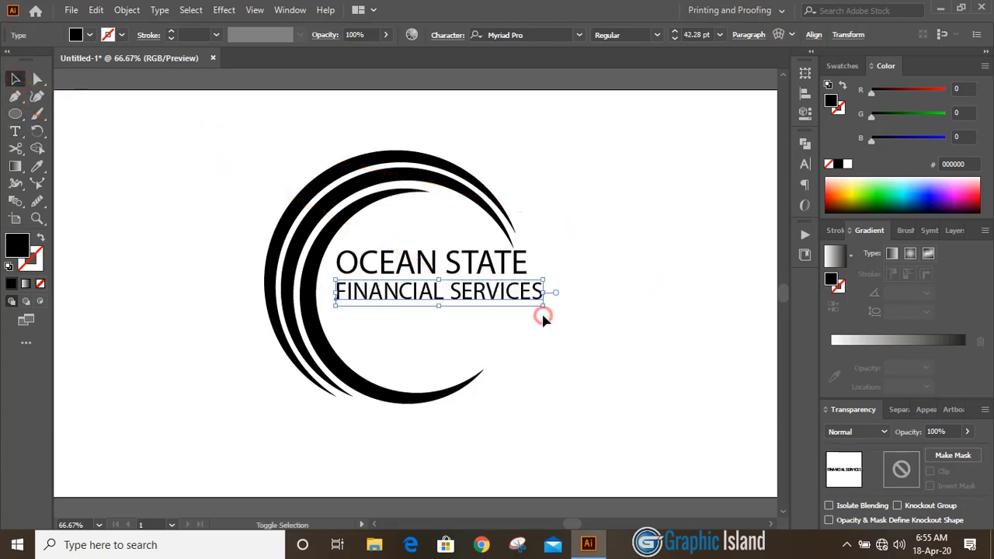
click(590, 341)
Step: Set OCEAN STATE in the Adlinnaka Bold Demo font and zoom the view to 100%
scroll(622, 334, up, 1)
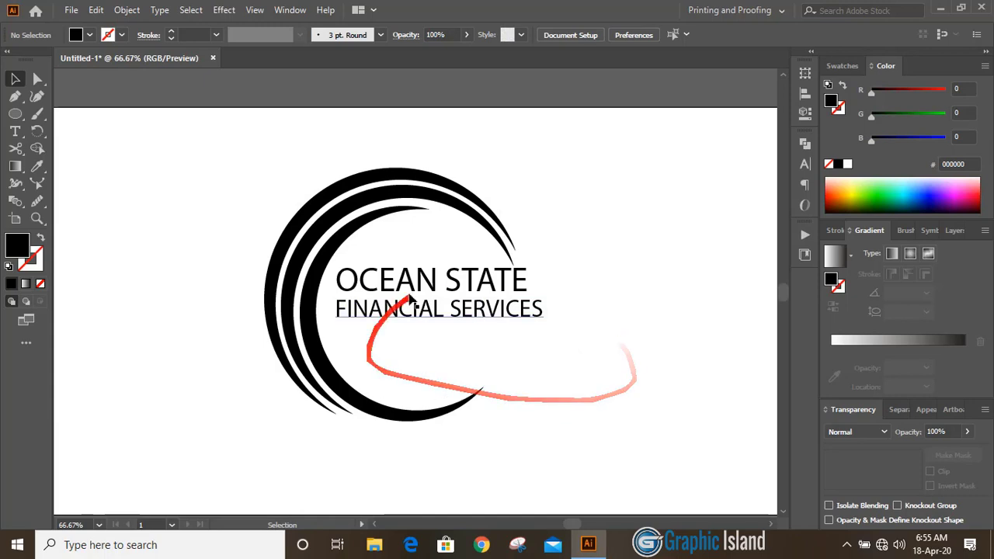
click(432, 280)
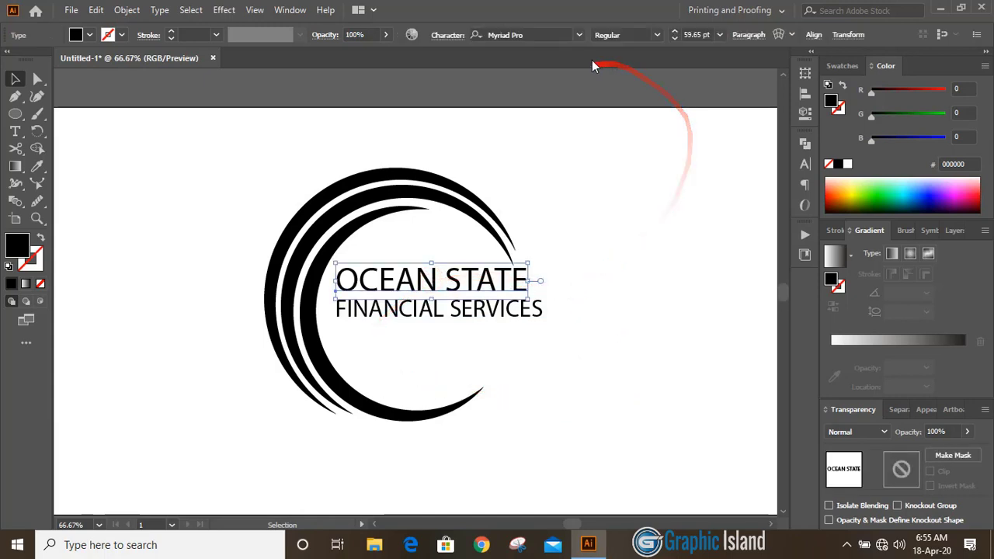
click(581, 35)
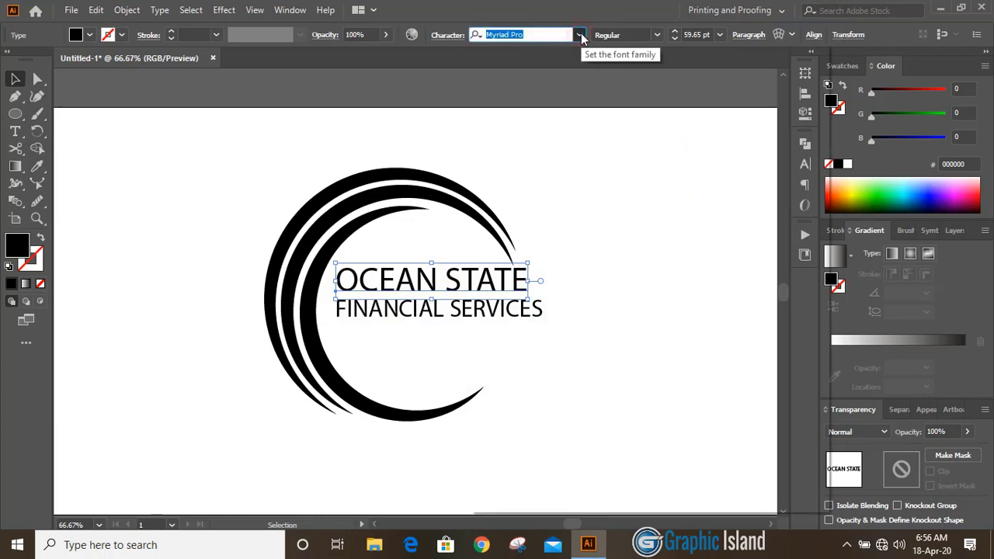
click(580, 35)
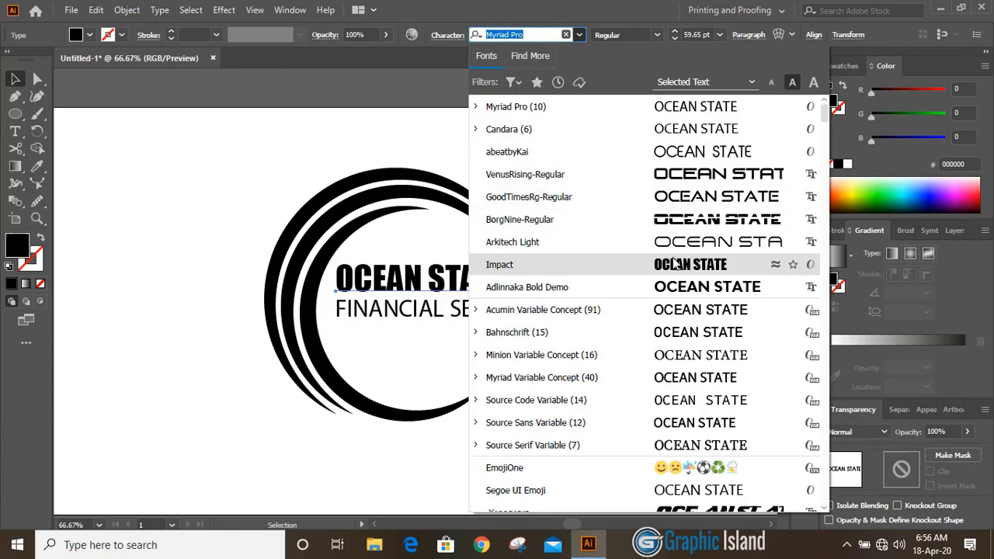
click(676, 288)
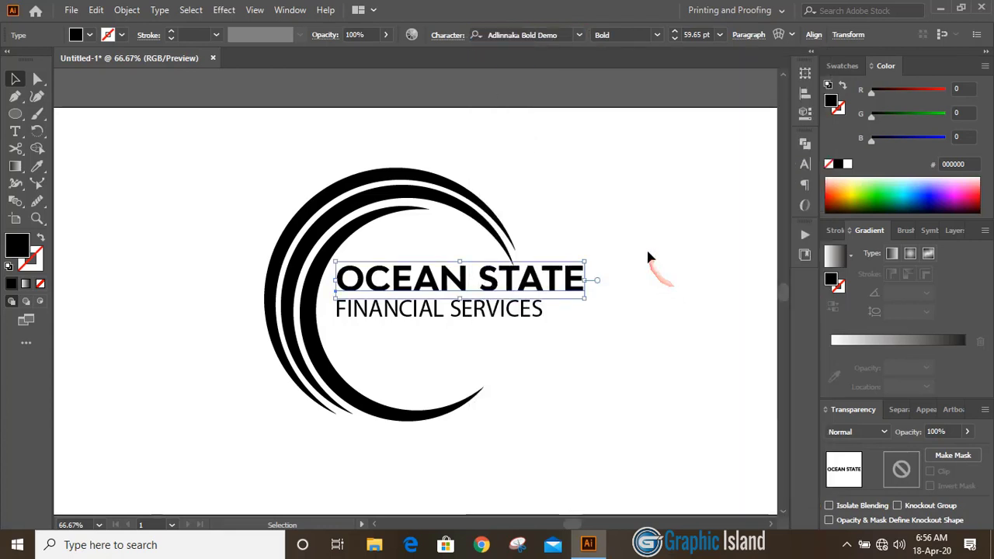
click(650, 255)
key(ctrl+1)
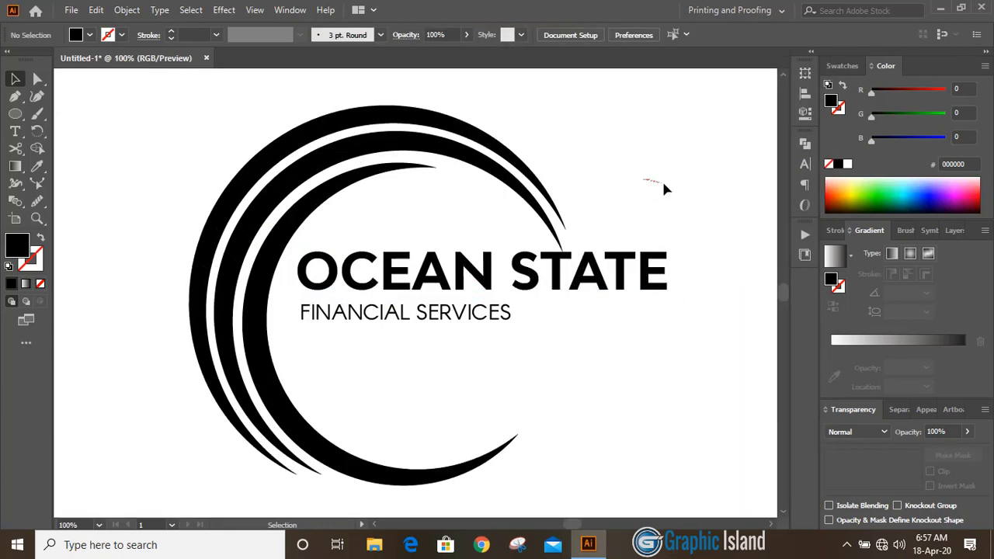
Step: Select FINANCIAL SERVICES and try tracking values of 300, 400 and 450 in the Character panel
click(456, 319)
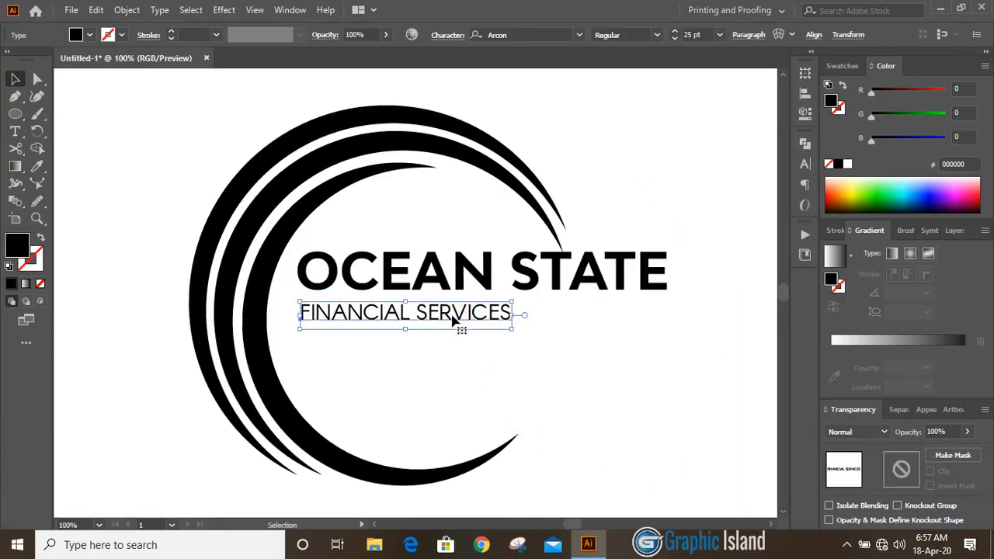
click(806, 166)
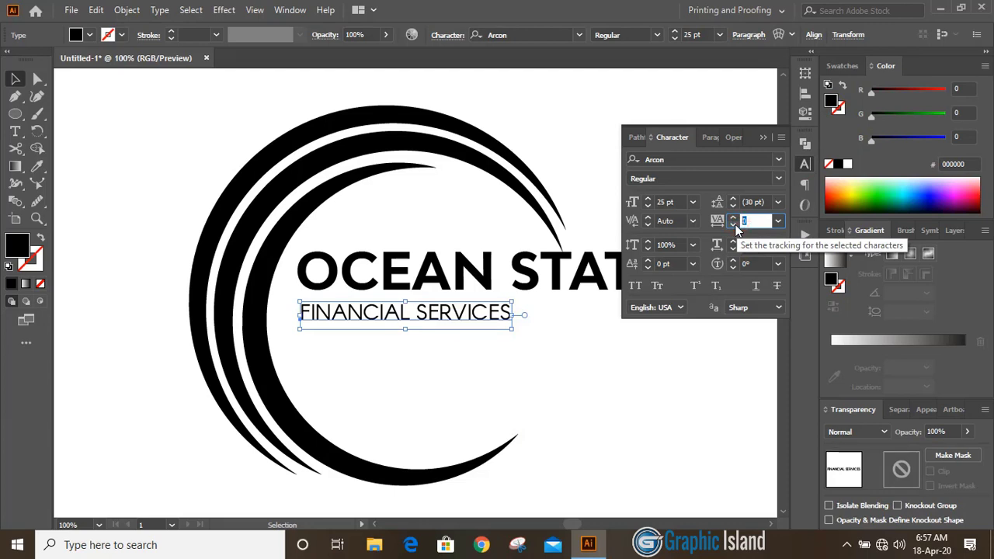
scroll(746, 222, up, 2)
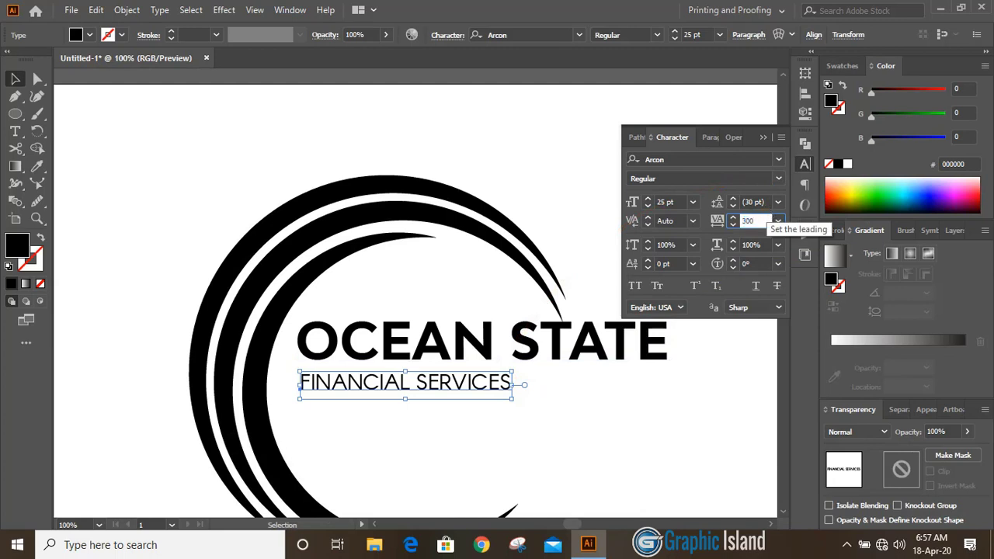
click(760, 262)
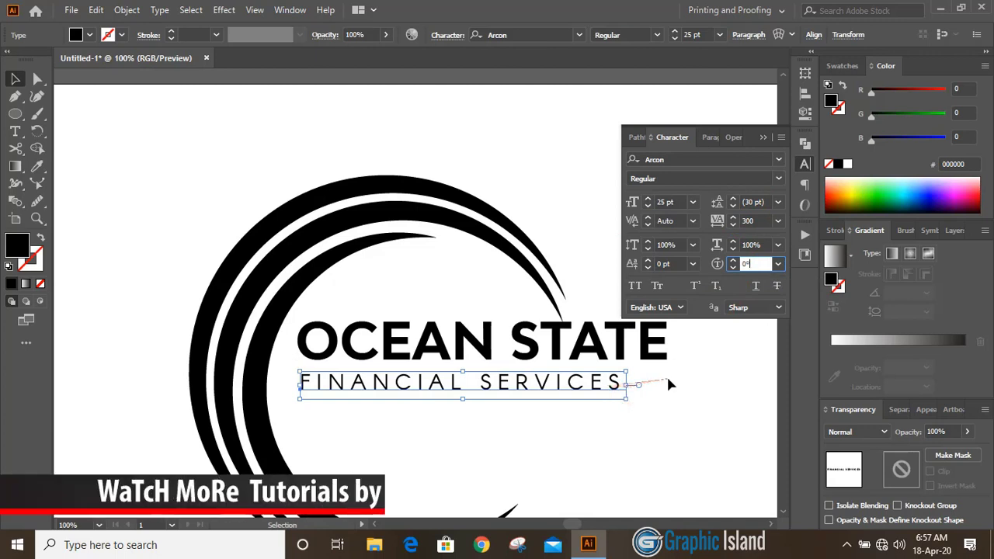
click(752, 222)
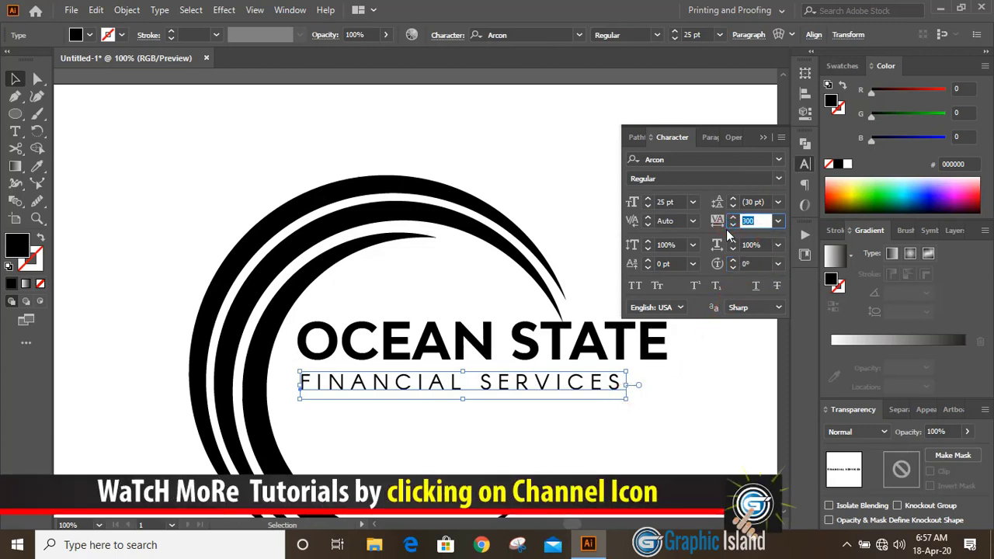
text(400)
click(756, 264)
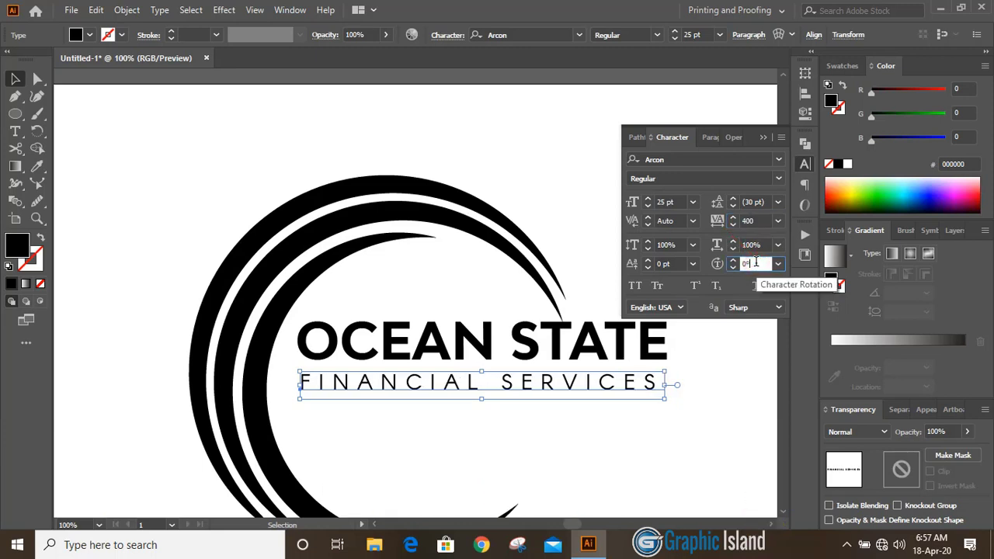
click(724, 225)
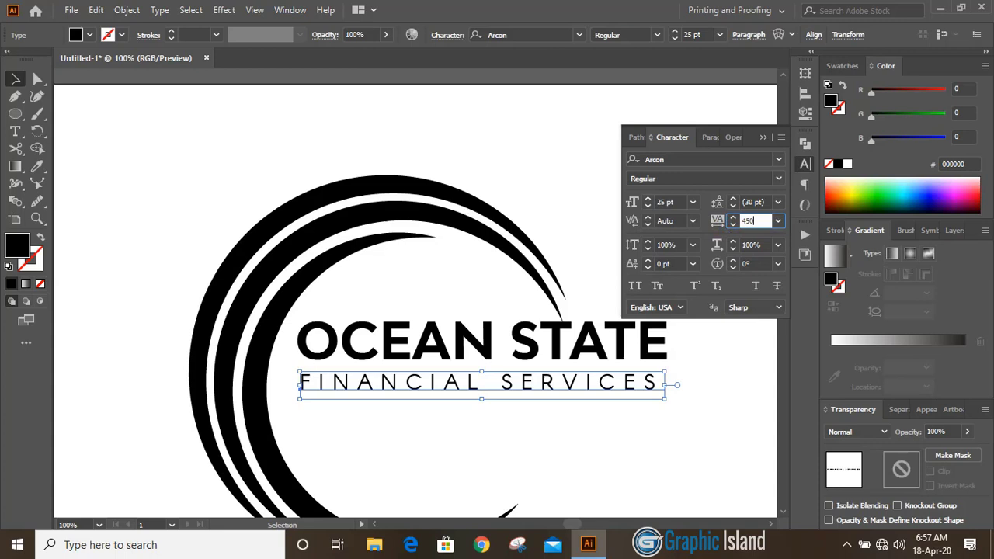
click(760, 265)
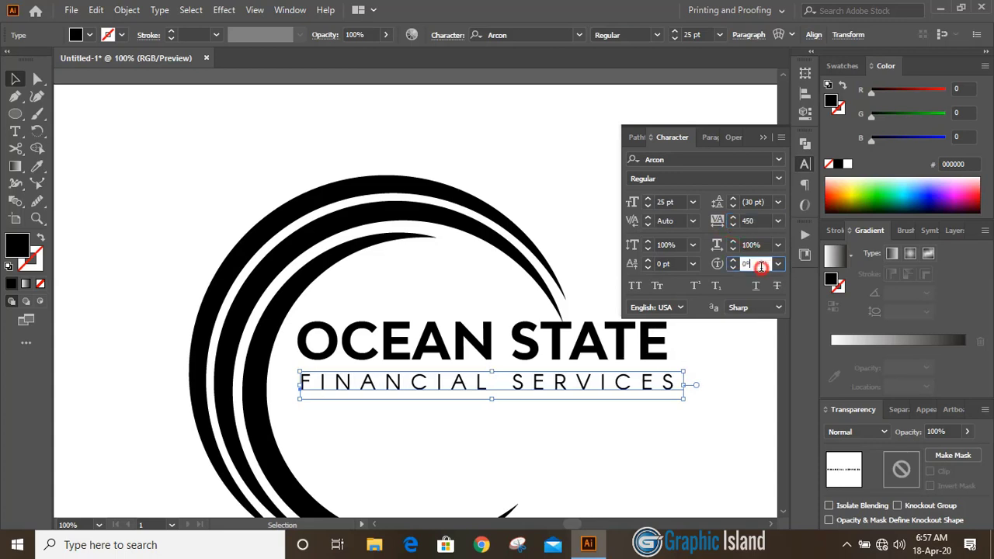
Step: Fine-tune the FINANCIAL SERVICES tracking down to 440 and commit it
click(755, 221)
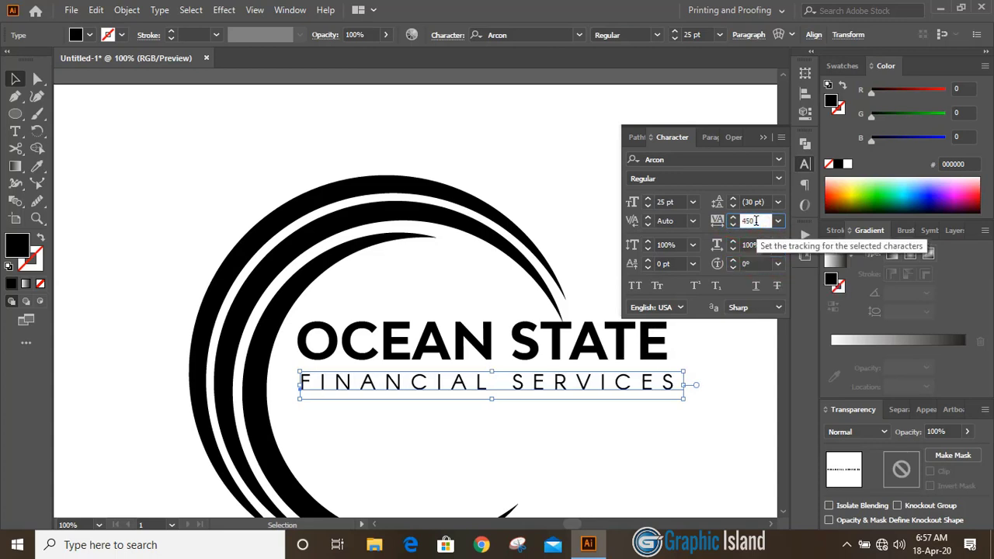
key(Down)
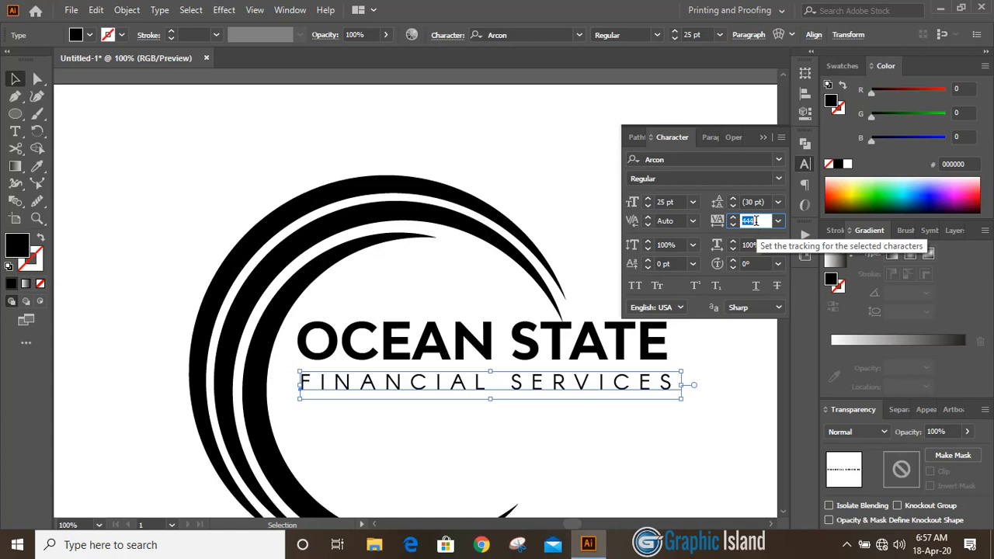
key(Down)
key(Down)
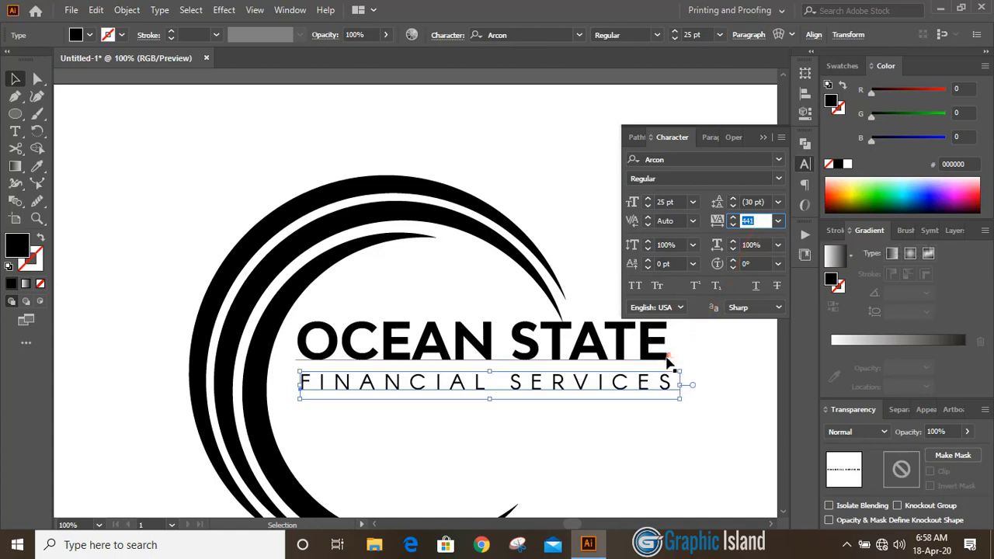
key(Down)
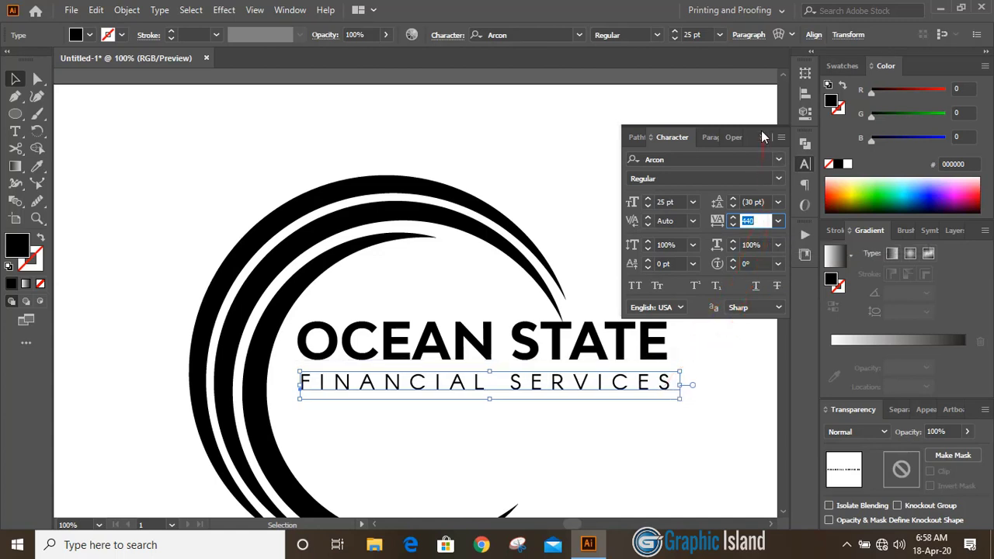
key(Return)
click(764, 137)
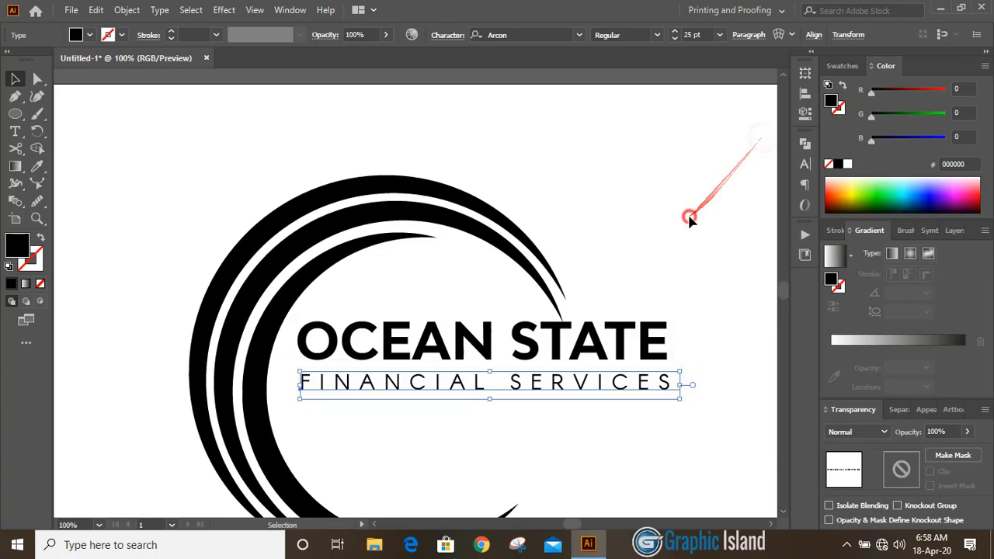
click(691, 214)
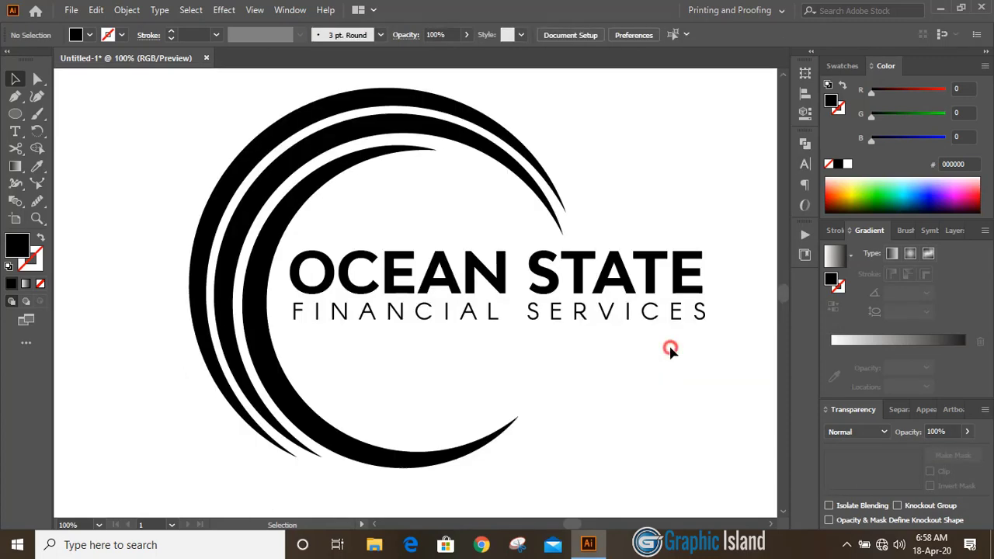
Step: Expand both logo text lines into outlines with Object > Expand
drag(670, 348, 262, 218)
click(127, 10)
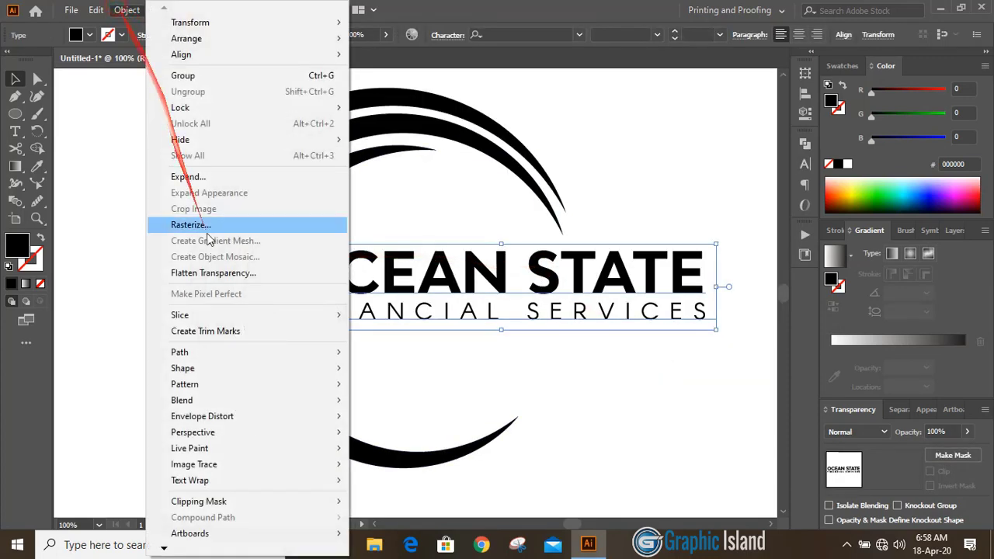
click(215, 184)
click(456, 349)
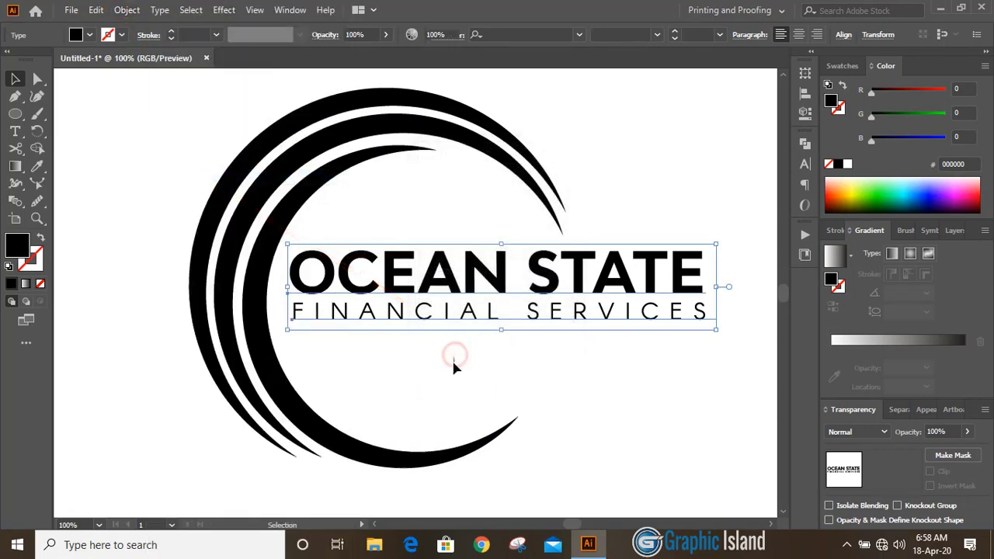
click(129, 287)
Step: Draw a wavy curve with the Pen tool beneath FINANCIAL SERVICES inside the swooshes
scroll(127, 285, down, 2)
scroll(128, 285, right, 2)
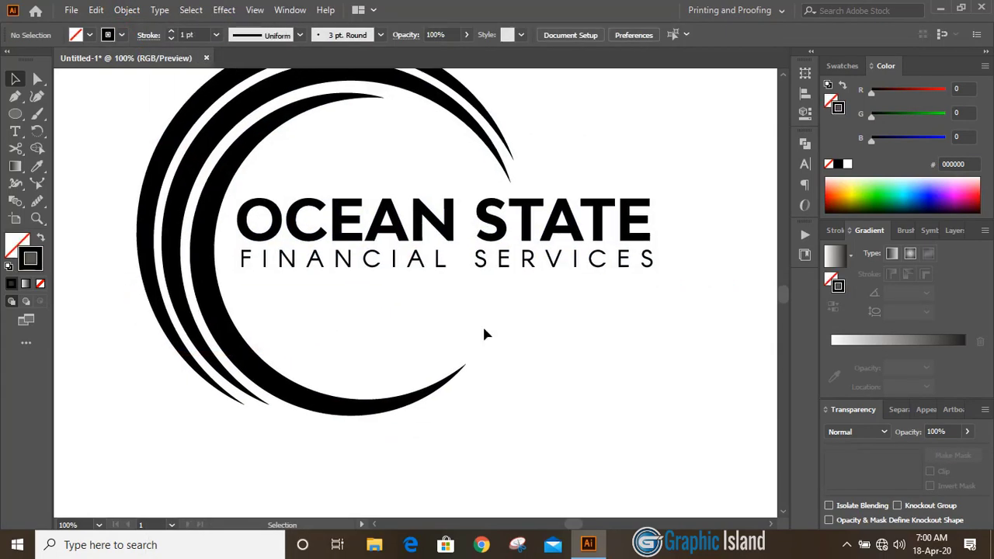
click(14, 96)
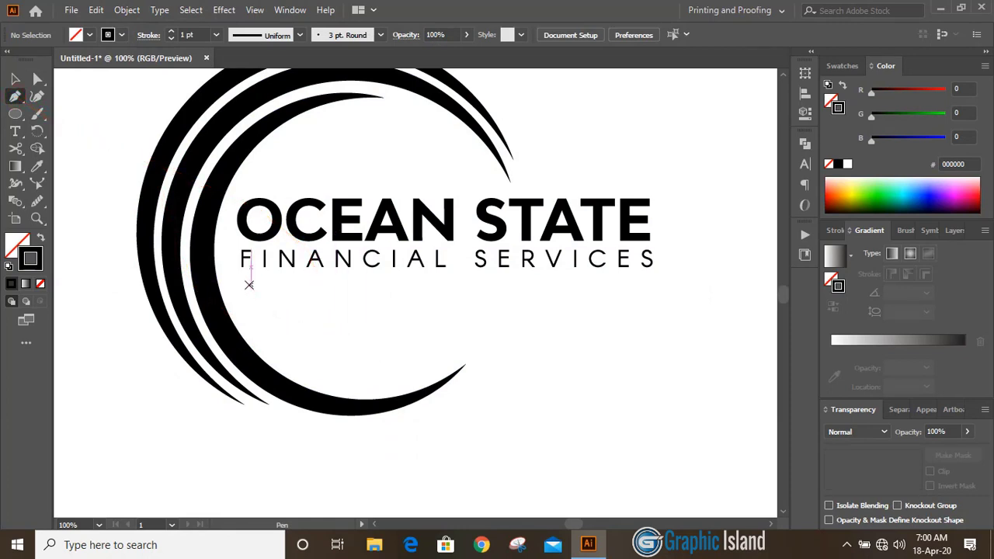
click(249, 286)
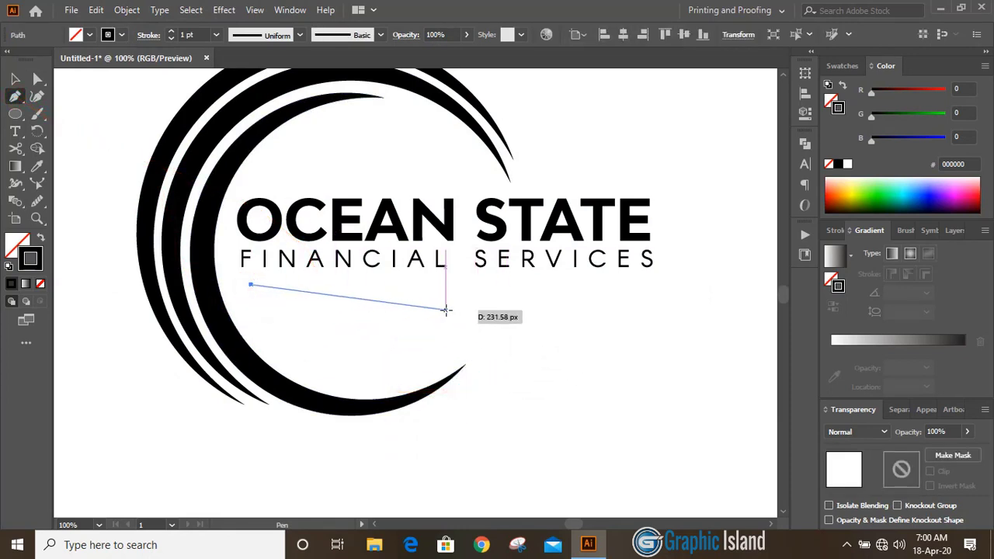
mouse_move(404, 313)
mouse_down()
mouse_move(573, 277)
mouse_move(595, 288)
mouse_move(383, 320)
mouse_move(404, 314)
mouse_up()
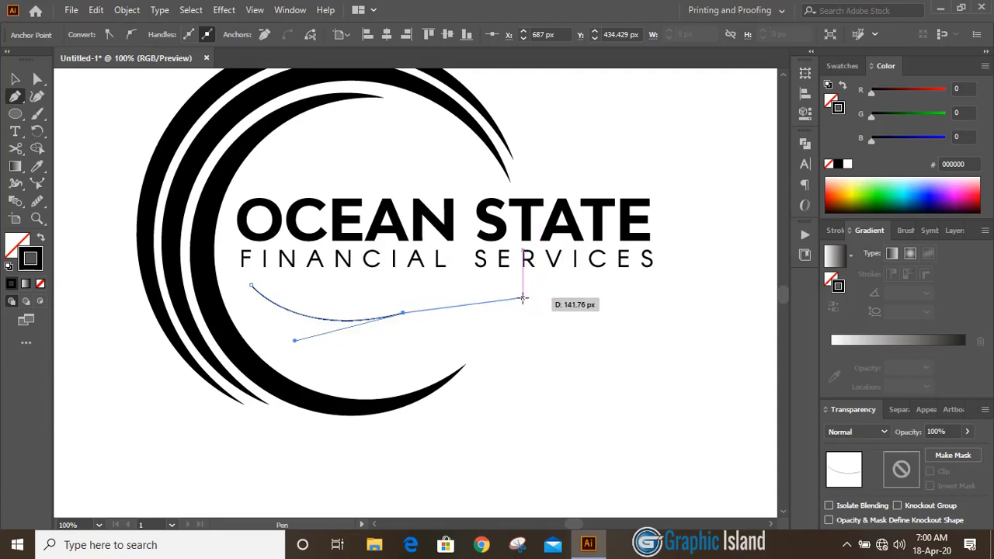
drag(523, 299, 569, 322)
click(15, 79)
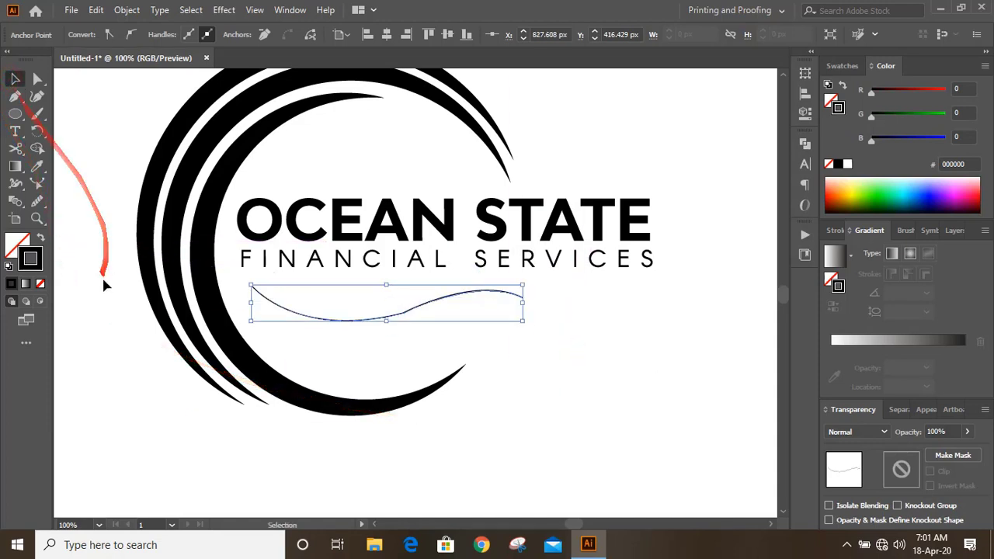
Step: Smooth the wave curve into an even S-shape with the Smooth tool
click(36, 201)
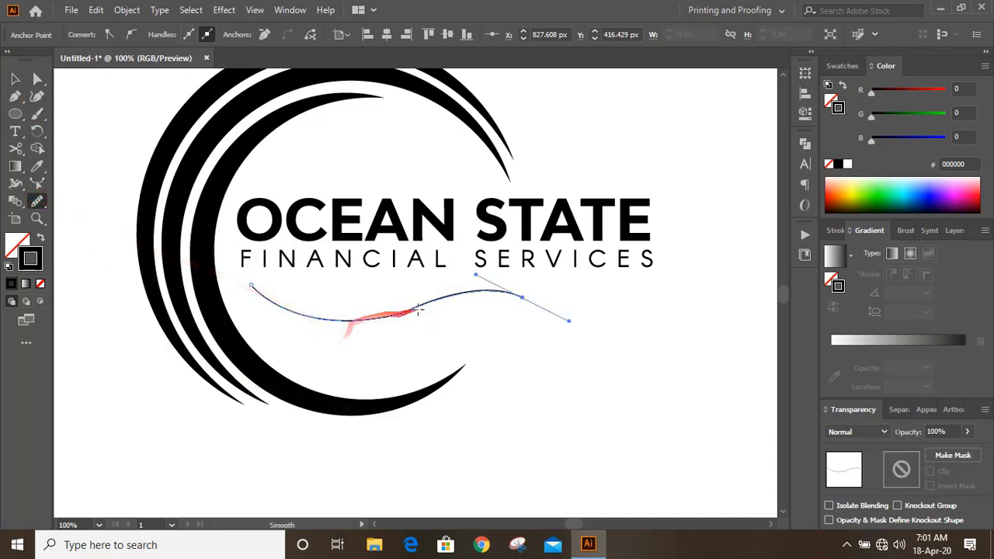
drag(356, 323, 372, 319)
mouse_move(520, 298)
mouse_down()
mouse_move(327, 322)
mouse_move(476, 290)
mouse_up()
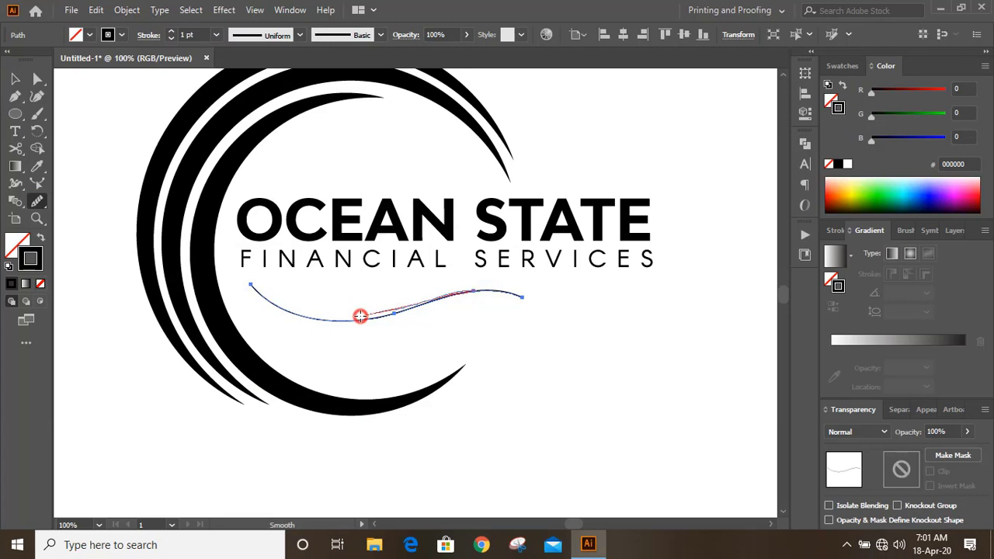
click(14, 78)
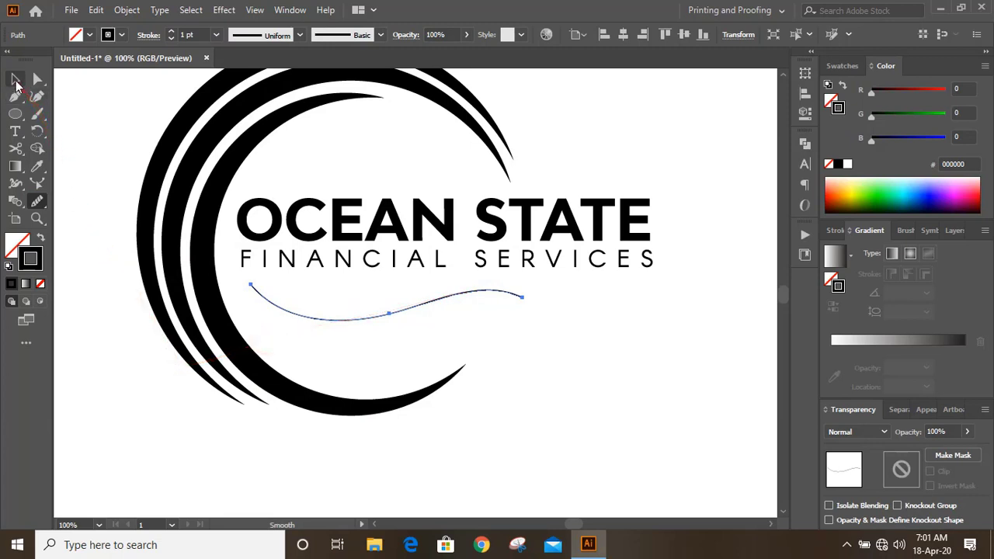
click(534, 366)
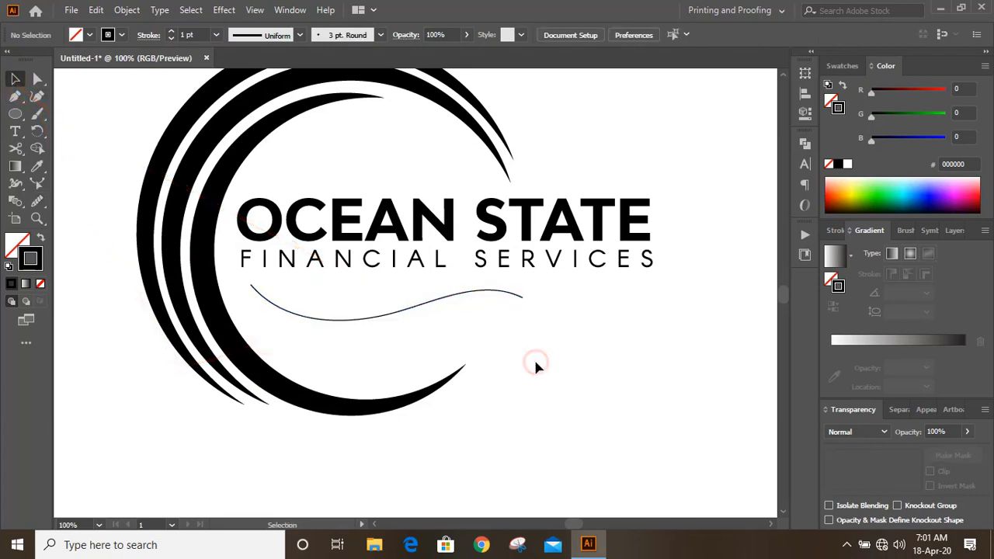
Step: Draw a second curve from the wave's left endpoint running right, below the first
click(14, 97)
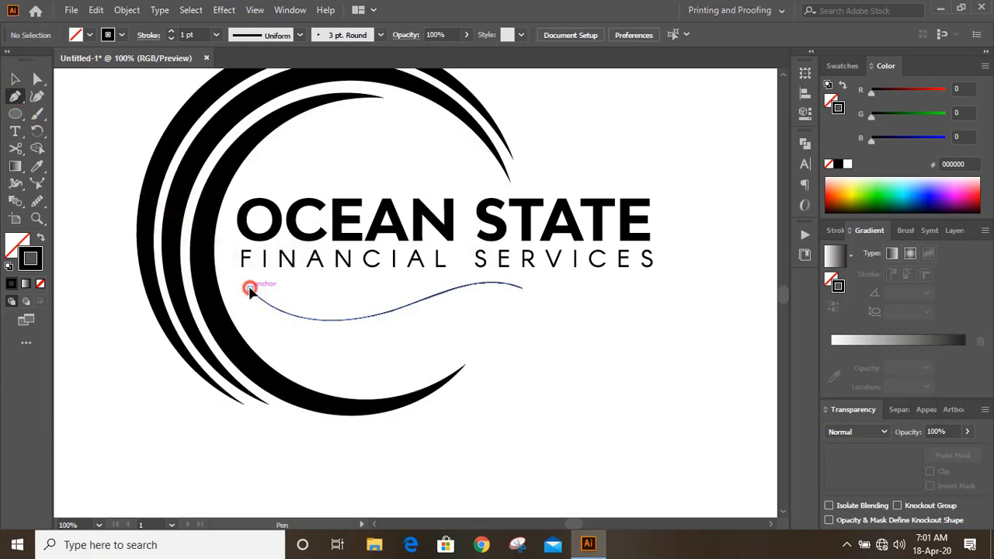
drag(249, 288, 501, 308)
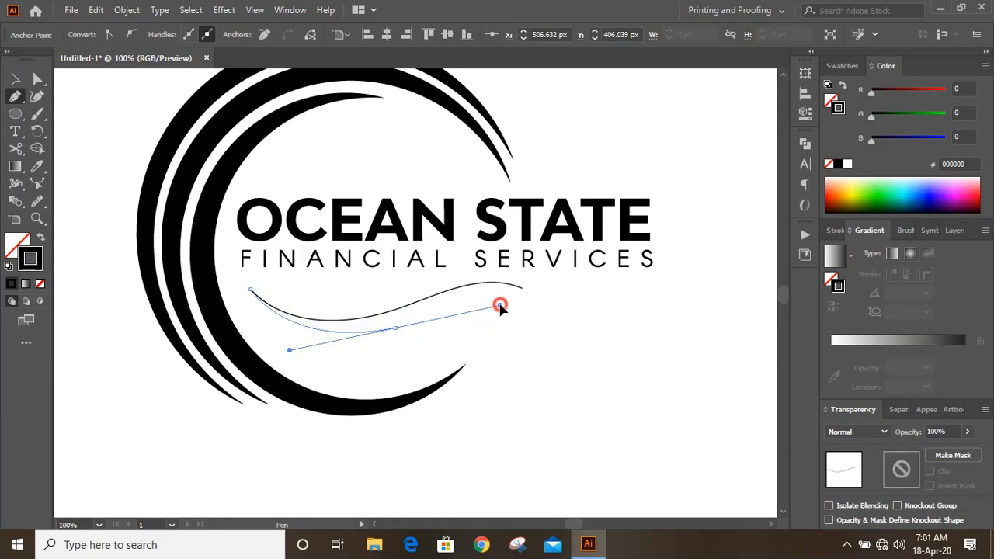
drag(556, 293, 11, 76)
click(11, 76)
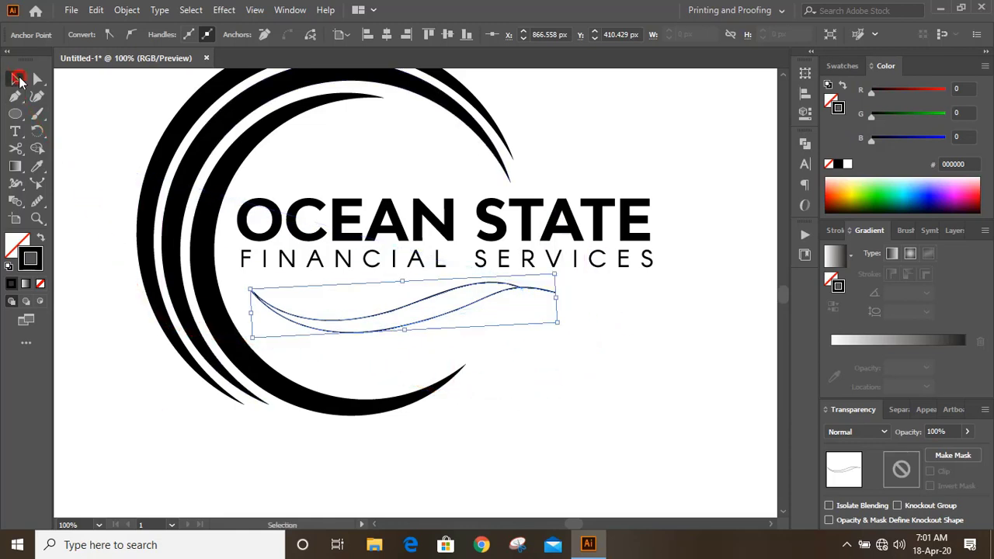
click(121, 313)
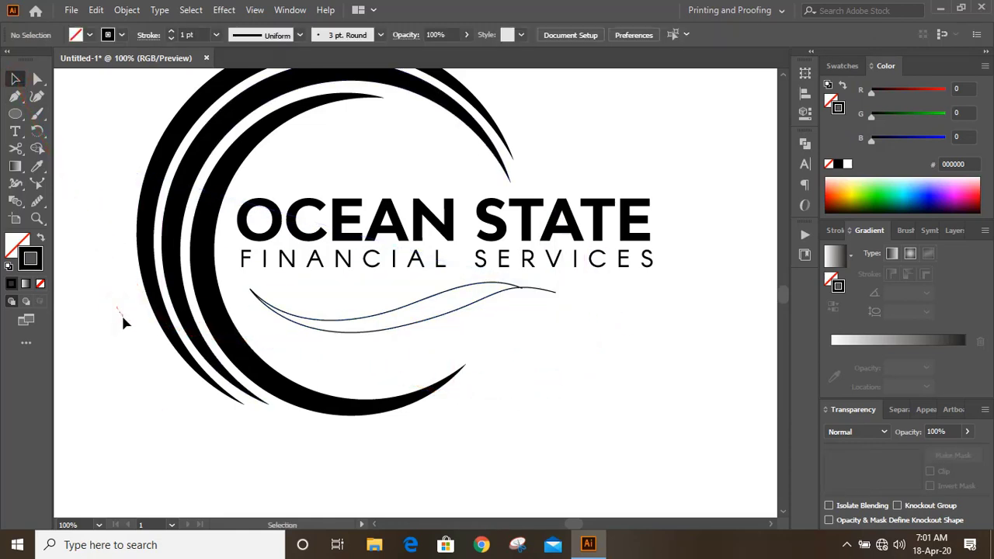
Step: Smooth the lower curve of the swoosh outline
click(450, 316)
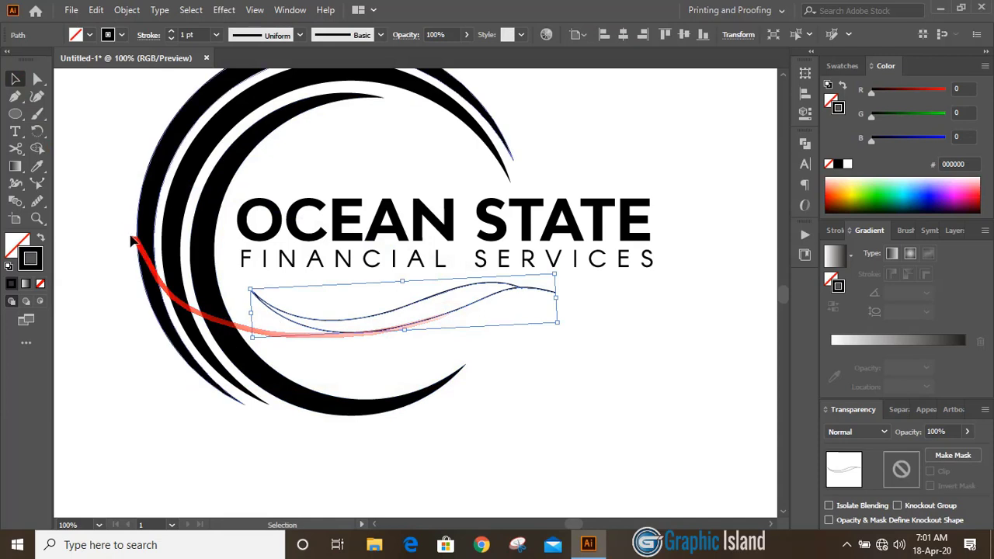
click(36, 201)
mouse_move(535, 313)
mouse_down()
mouse_move(405, 326)
mouse_move(446, 311)
mouse_move(404, 329)
mouse_move(511, 288)
mouse_move(544, 289)
mouse_up()
Step: Fill the enclosed wave region with yellow-green E0FF3A using Shape Builder
key(v)
click(630, 399)
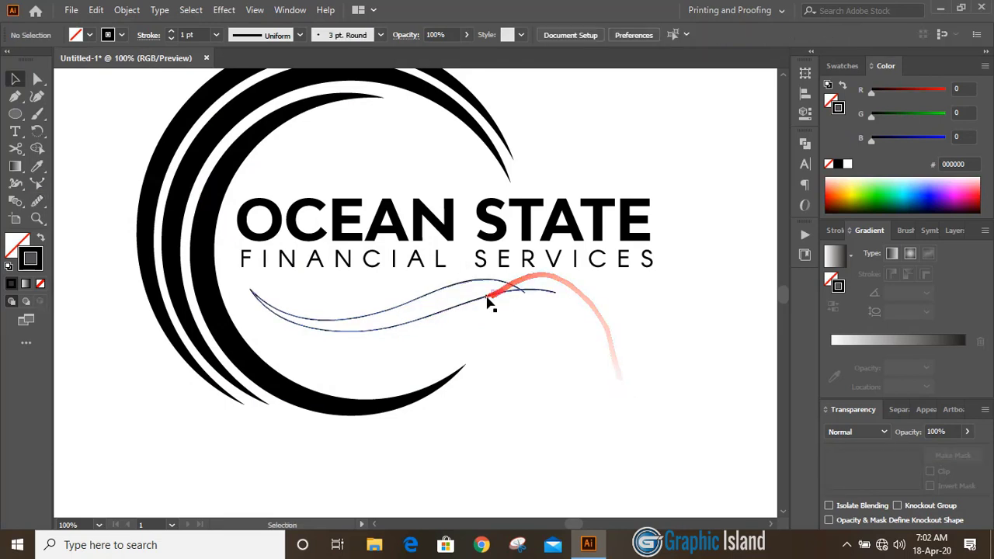
click(490, 297)
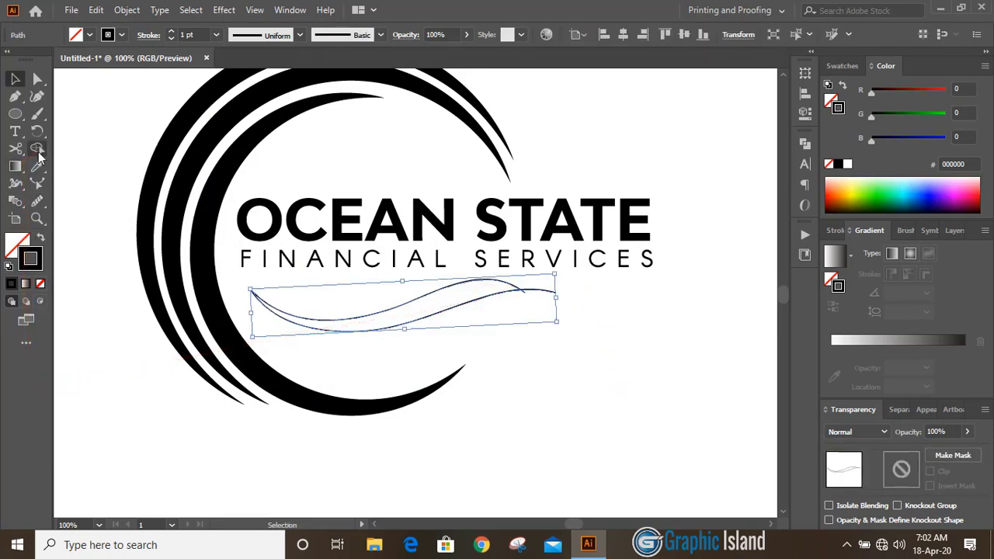
click(38, 148)
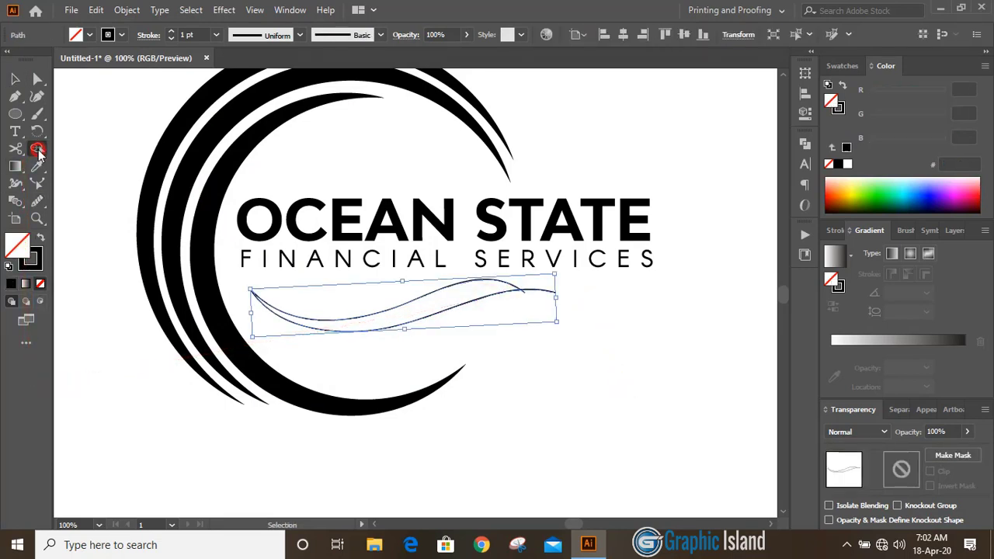
click(857, 185)
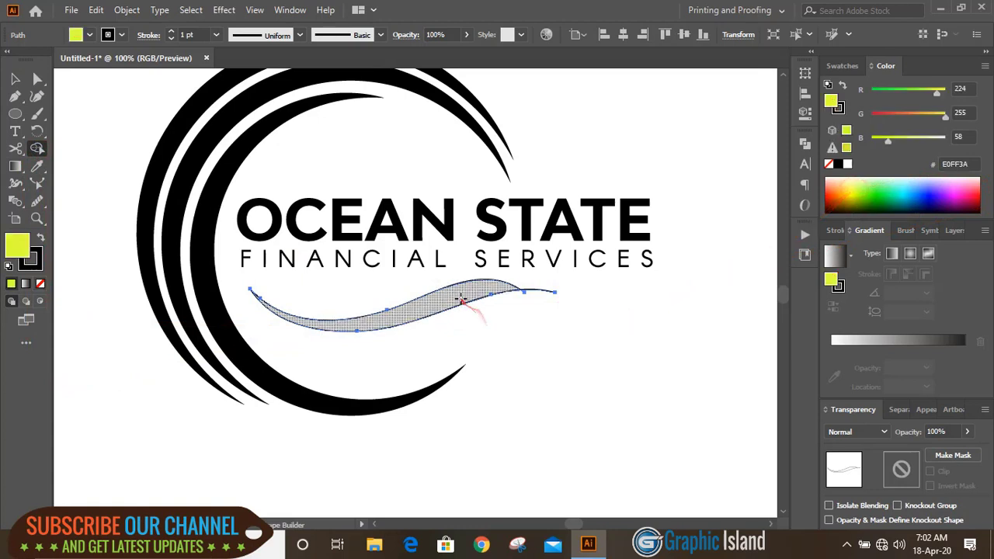
click(455, 295)
Step: Delete the stray line past the wave's tip and set the swoosh's stroke to None
click(15, 78)
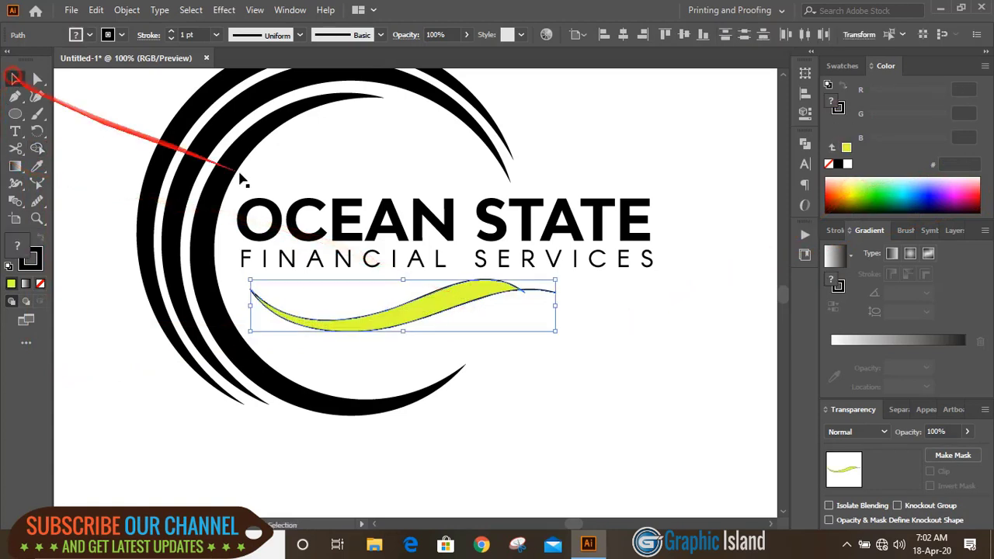
click(642, 320)
click(544, 292)
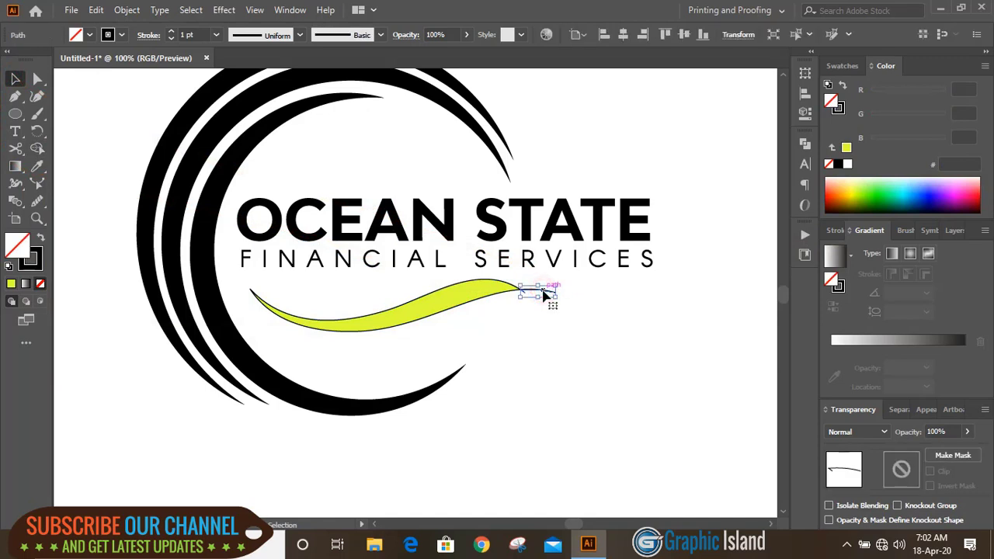
key(Delete)
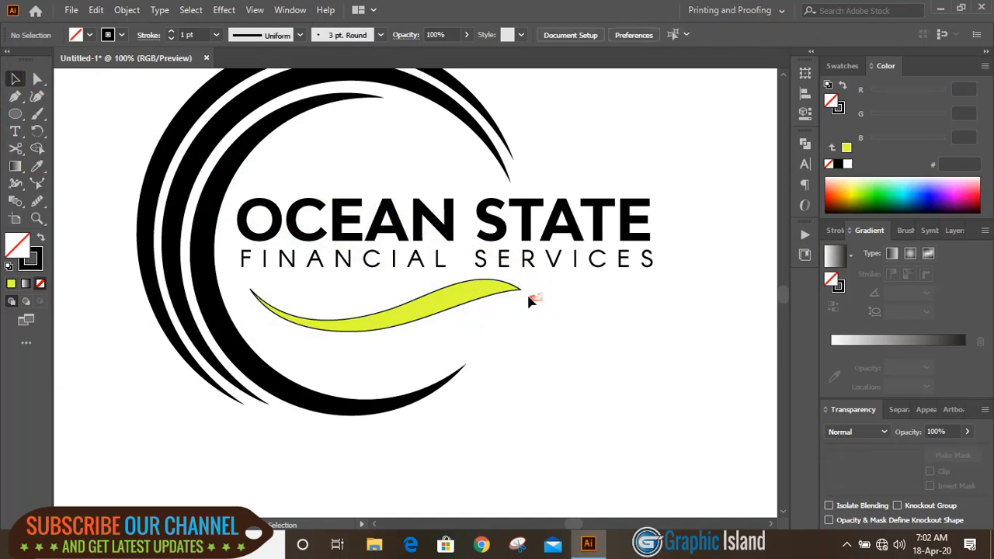
click(415, 320)
click(39, 266)
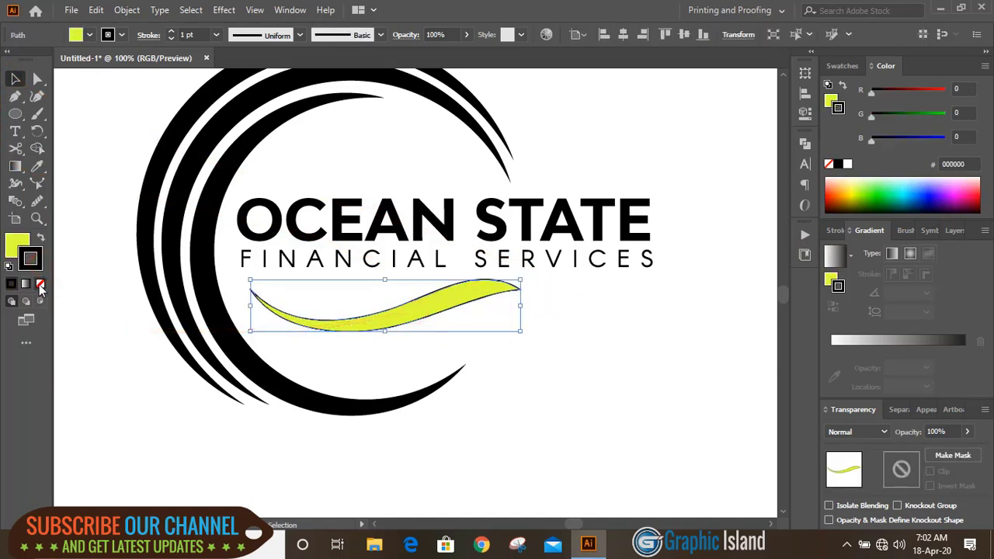
click(40, 285)
click(583, 347)
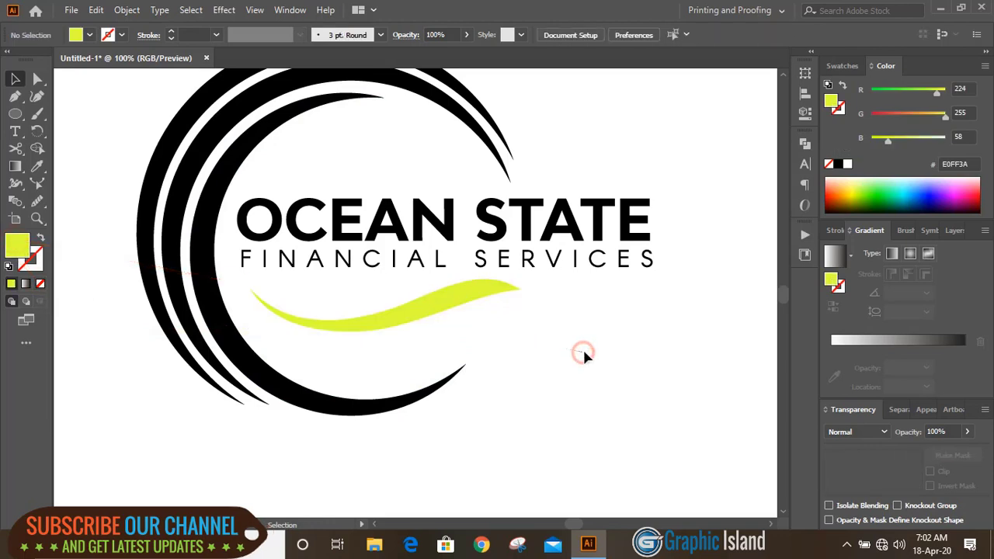
Step: Stretch the swoosh taller and wider, to about 341 px wide
click(442, 300)
drag(382, 333, 384, 346)
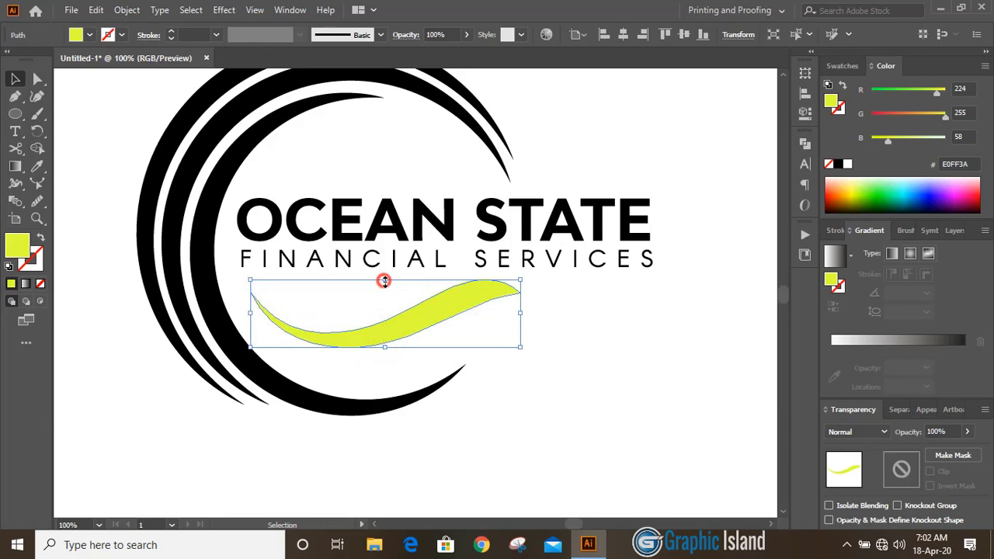
drag(384, 282, 386, 275)
drag(520, 311, 552, 283)
Step: Duplicate the swoosh slightly lower and widen the copy to the left and right
click(584, 327)
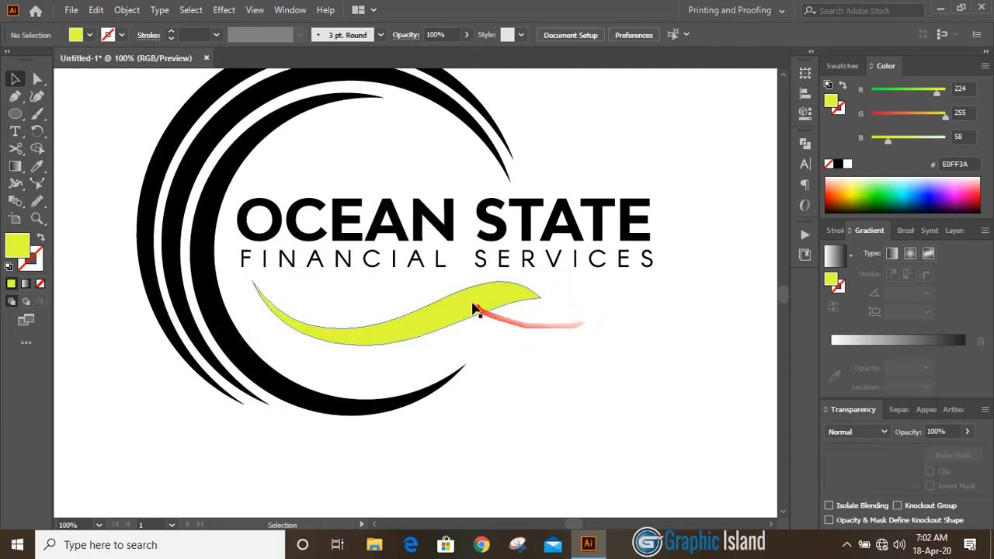
drag(474, 310, 487, 335)
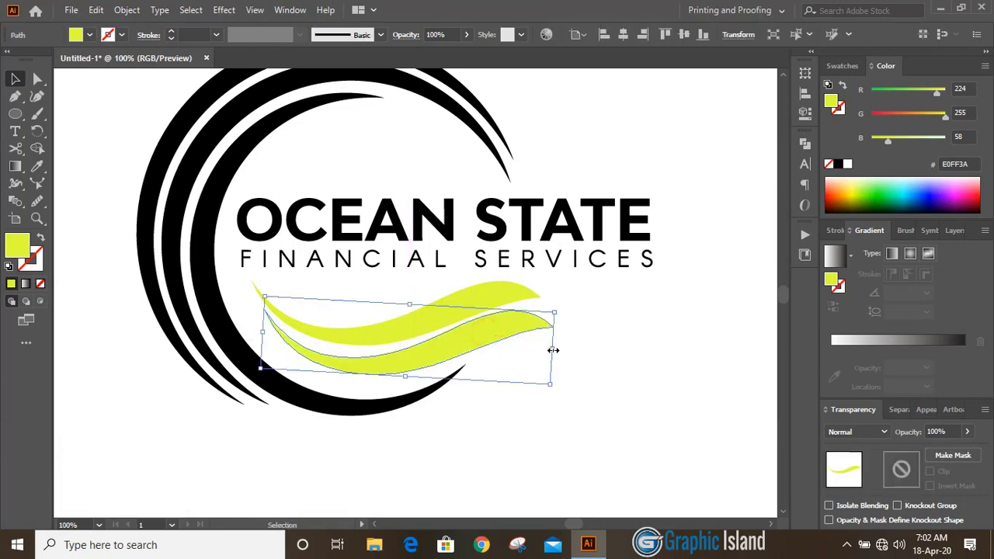
drag(551, 350, 594, 342)
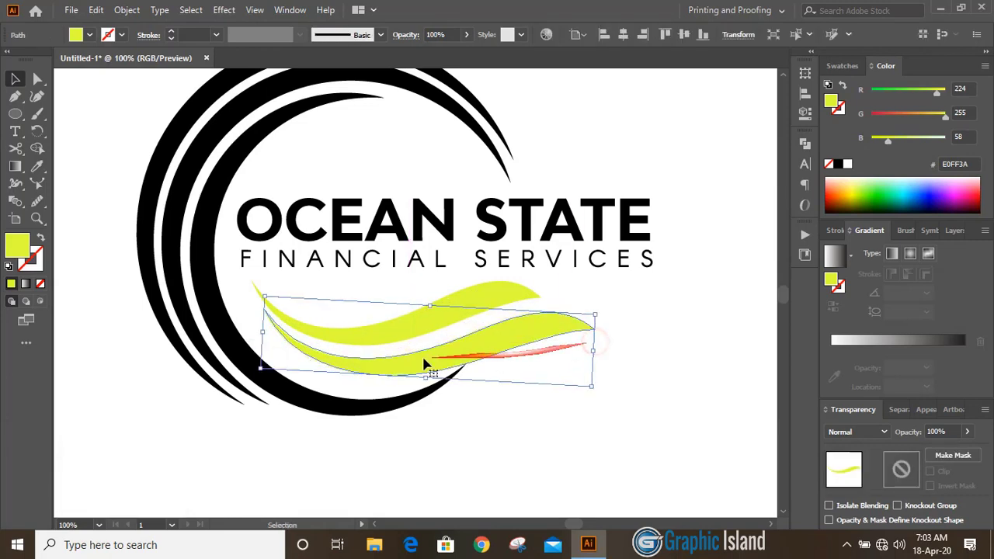
drag(266, 333, 259, 332)
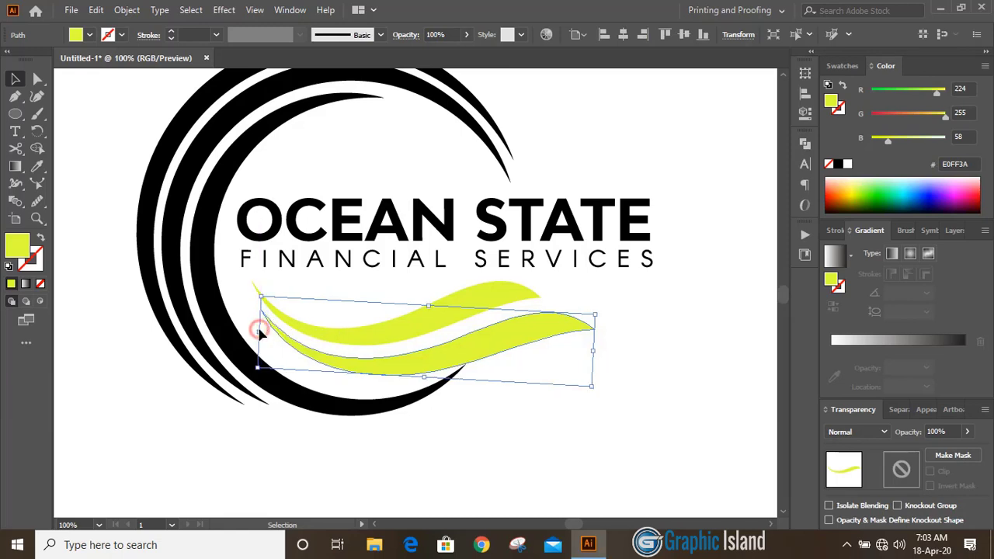
Step: Rotate the copied swoosh slightly clockwise and stretch it taller and wider
click(518, 415)
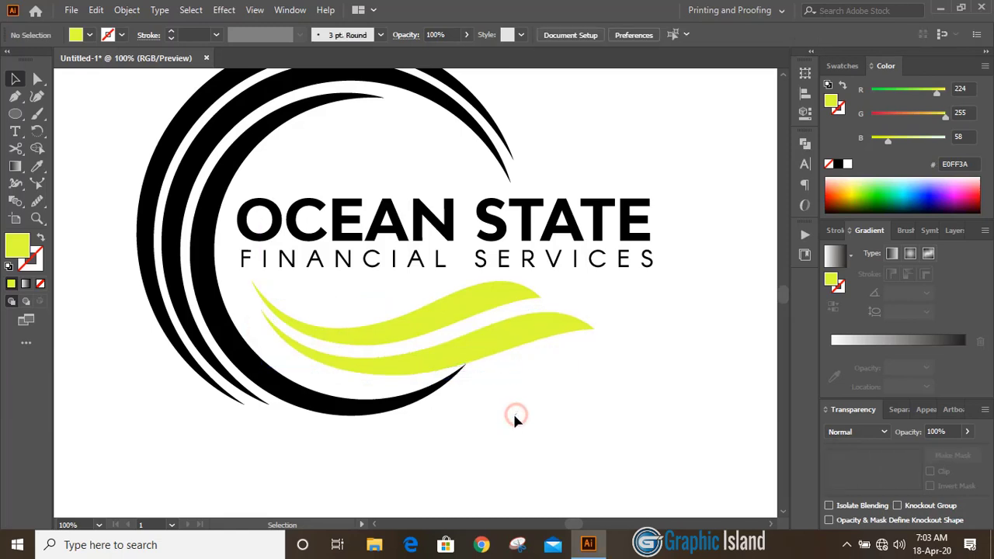
click(492, 348)
drag(579, 384, 578, 387)
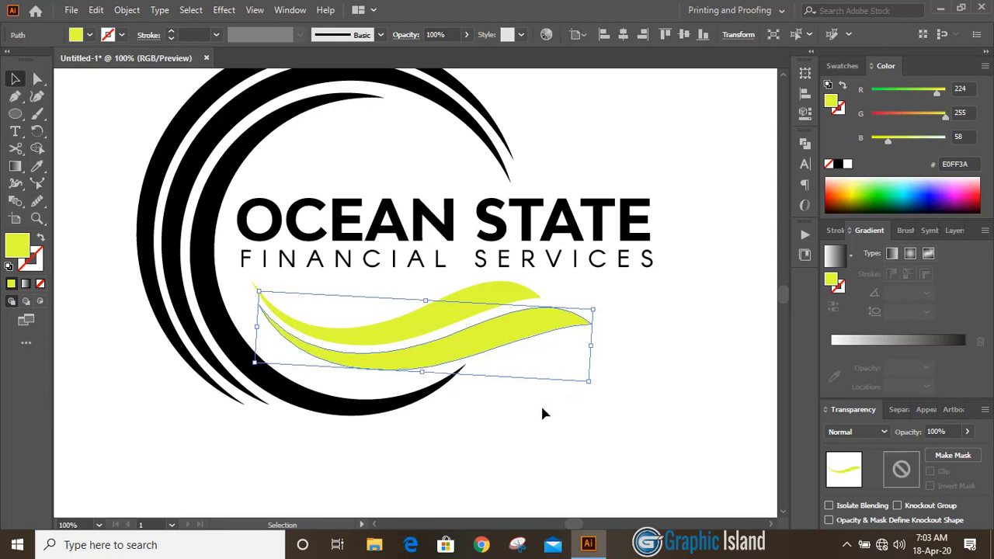
click(543, 411)
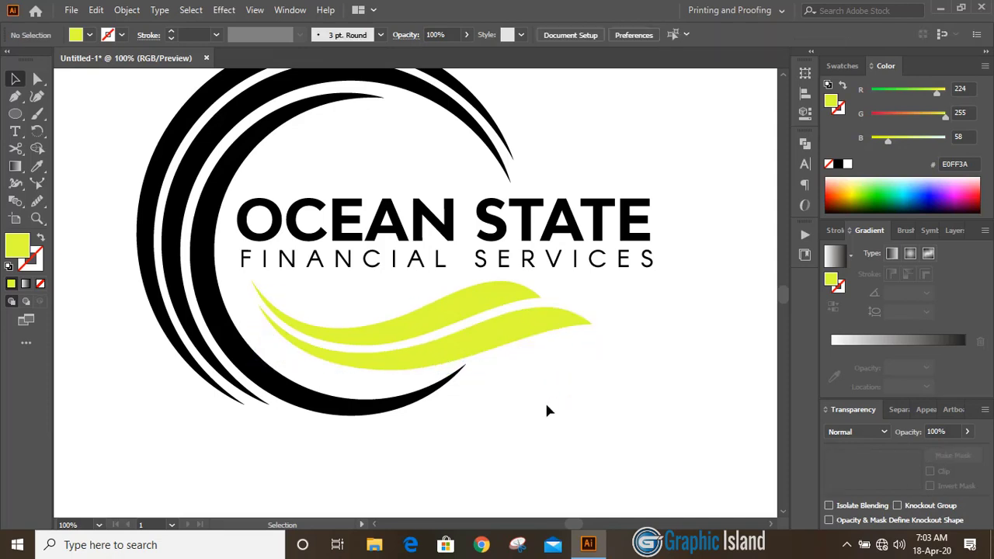
click(454, 343)
drag(422, 373, 421, 382)
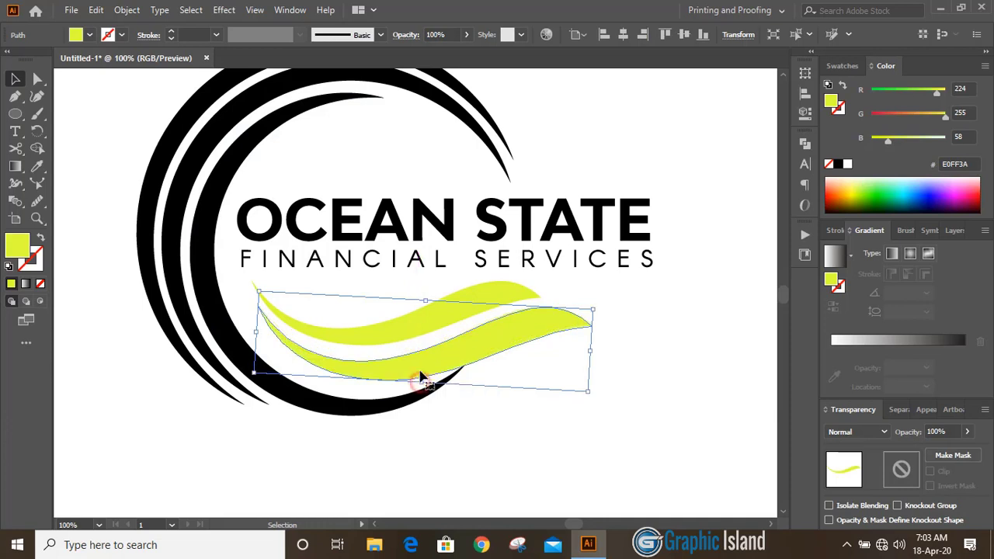
drag(429, 303, 425, 286)
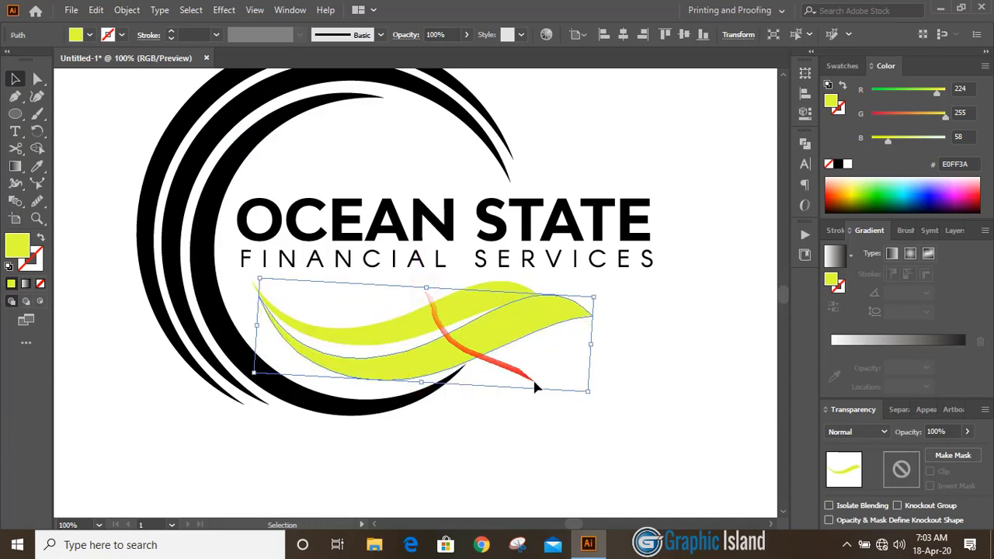
drag(592, 344, 619, 344)
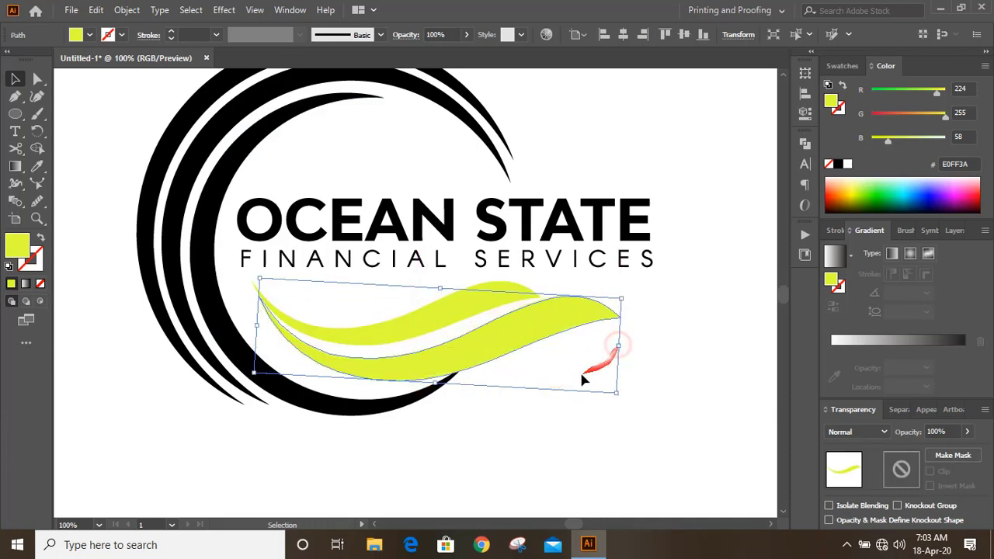
click(536, 421)
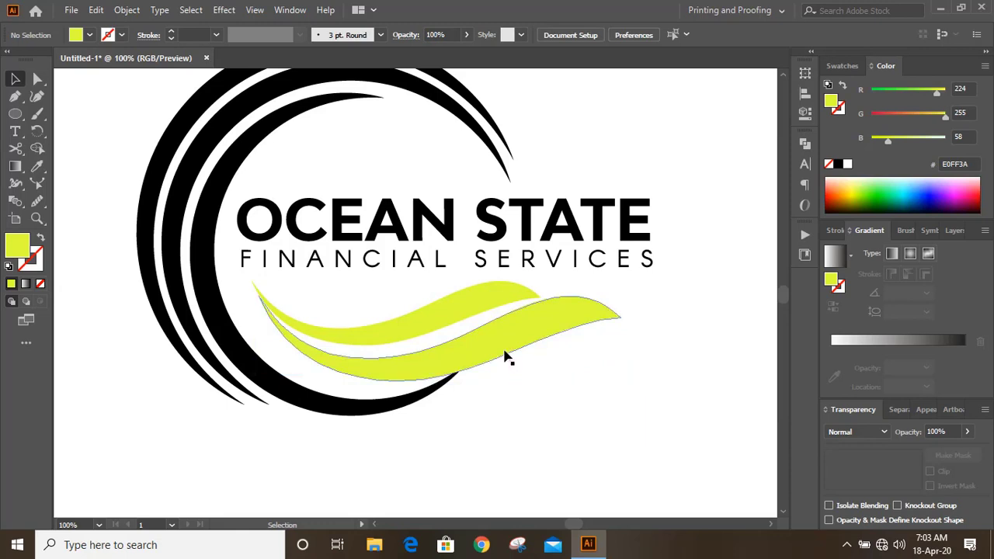
Step: Reposition the upper and lower swooshes so they sit snugly together
drag(506, 355, 500, 354)
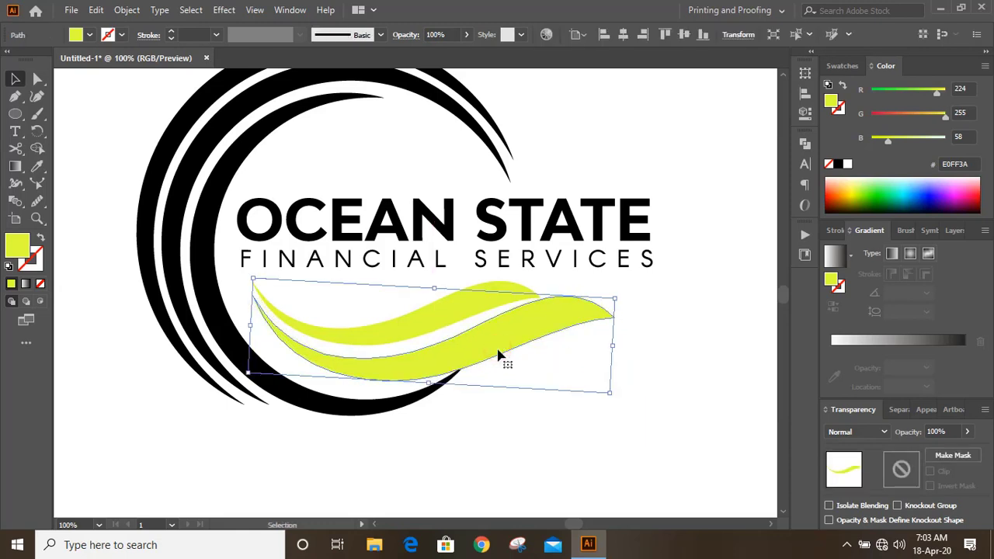
click(542, 417)
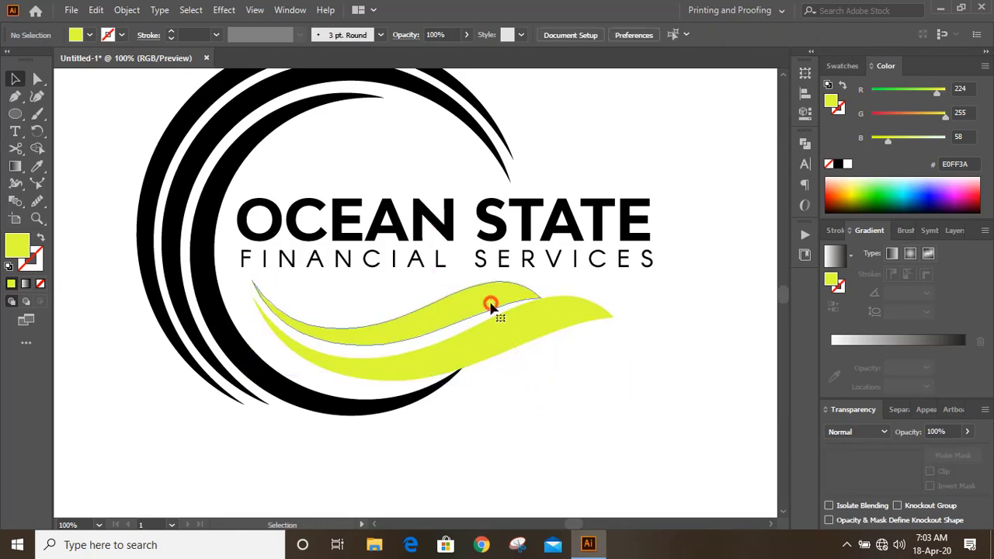
drag(491, 305, 520, 316)
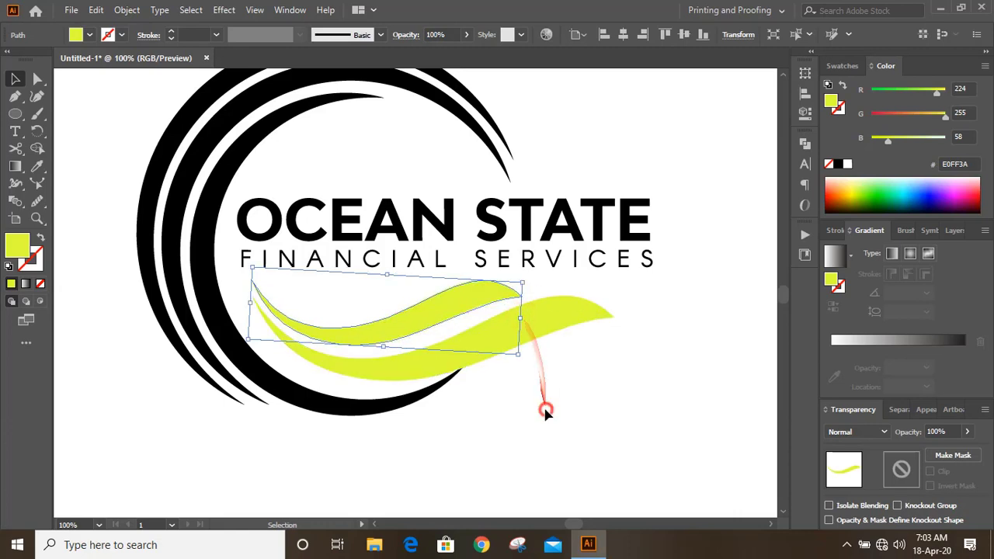
click(523, 400)
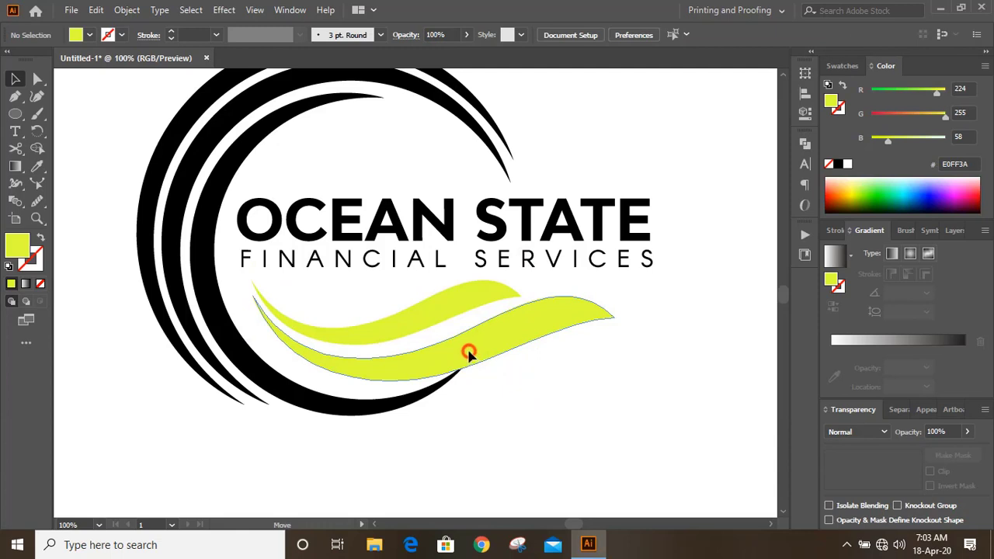
drag(469, 354, 503, 344)
click(527, 413)
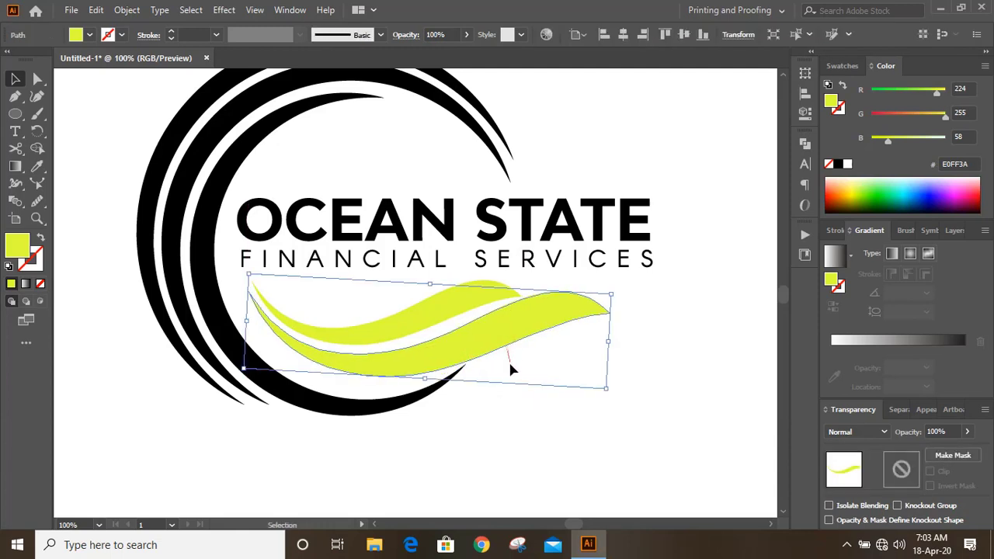
Step: Select both swooshes and nudge them up slightly beneath FINANCIAL SERVICES
click(536, 439)
click(452, 305)
shift+click(456, 349)
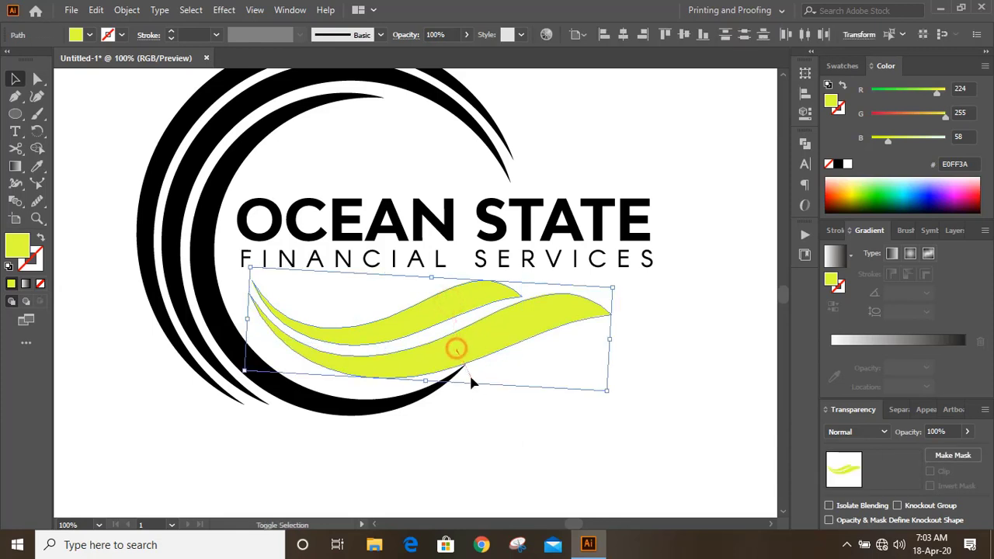
key(Up)
key(Up)
key(Up)
key(Up)
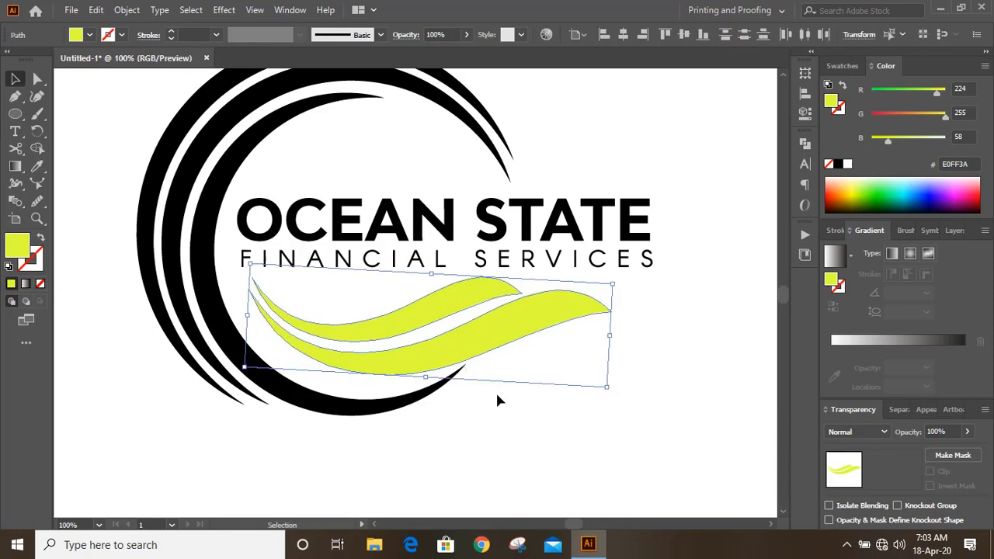
click(497, 397)
Step: Zoom out and select the outer arcs, upper swoosh and OCEAN STATE text together
key(ctrl+minus)
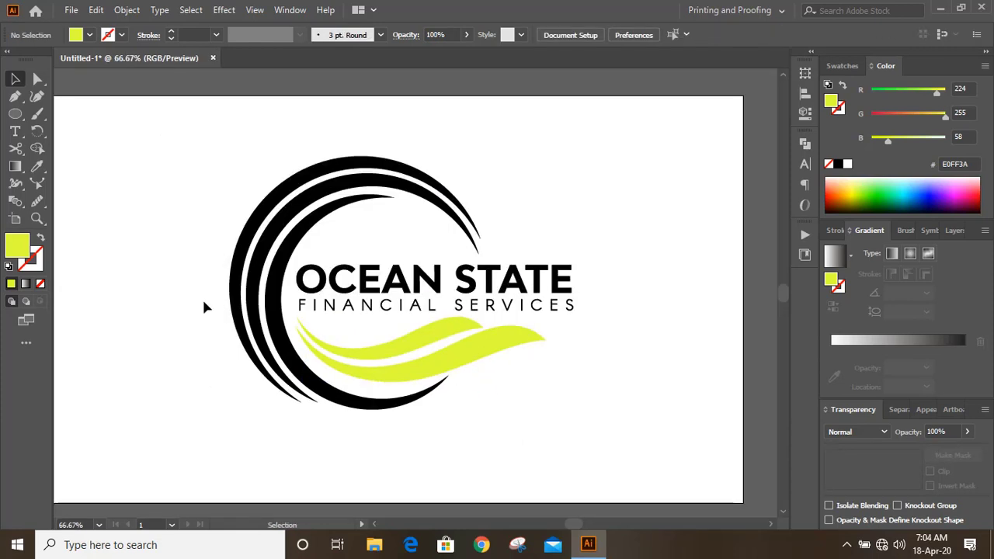
click(246, 277)
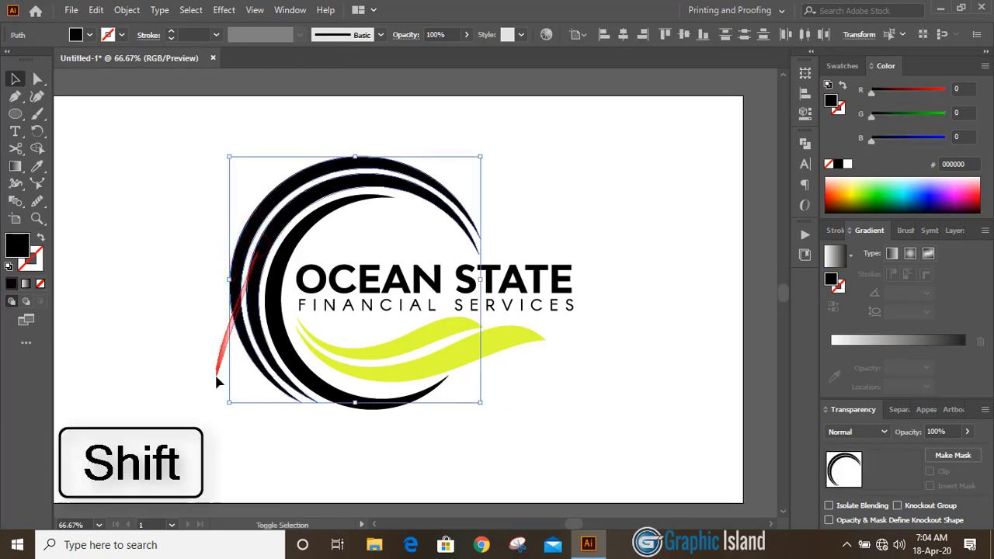
shift+click(406, 351)
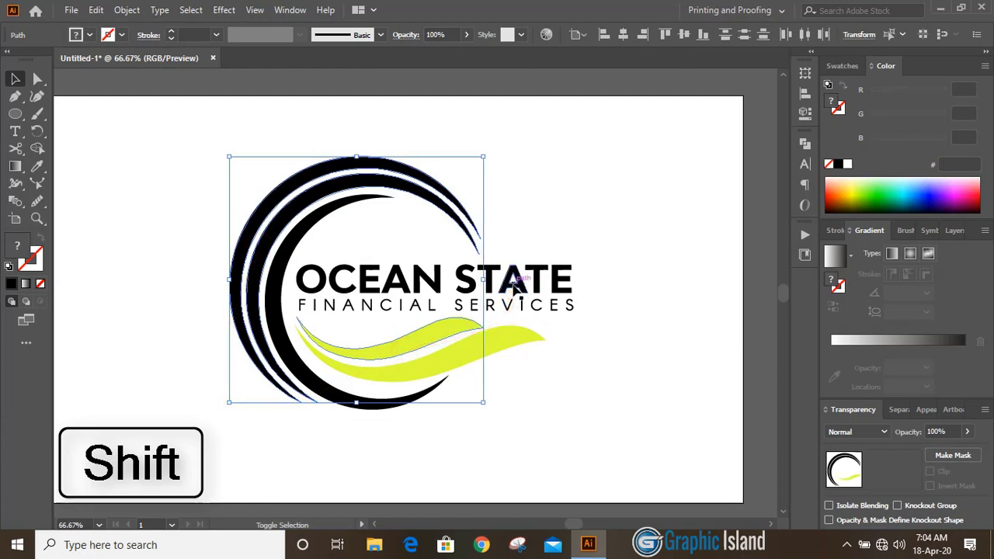
shift+click(516, 283)
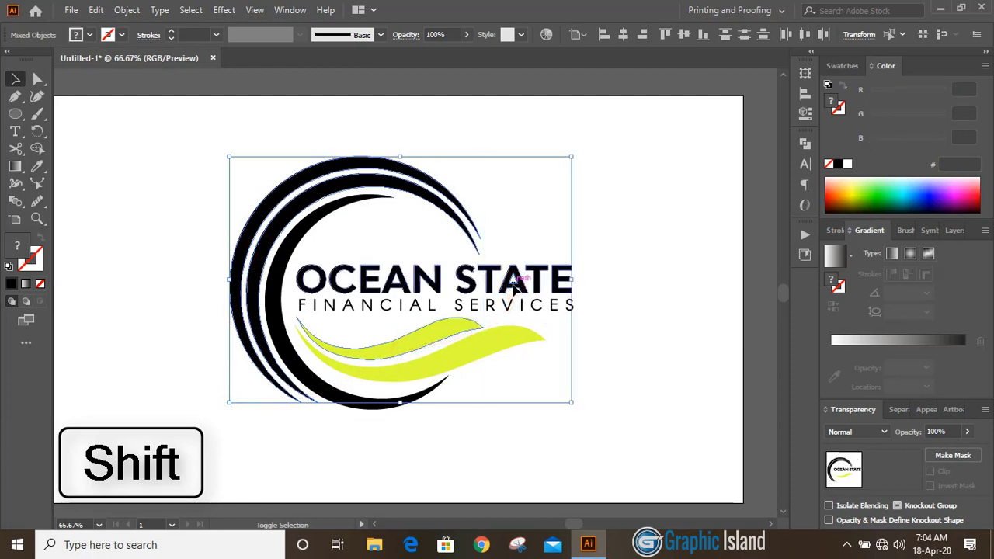
Step: Color the selected parts bright blue 10ACFB, with green 196 and blue 251
click(842, 66)
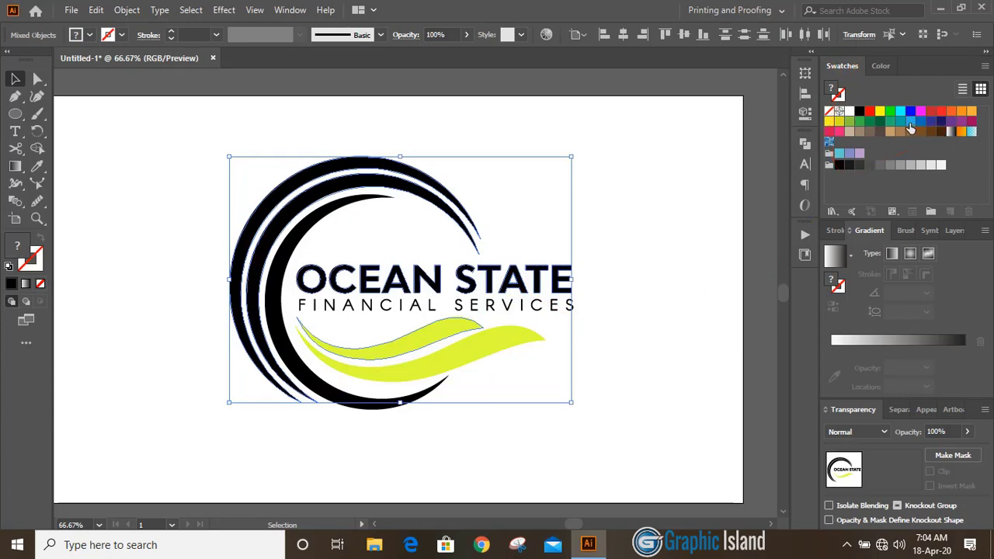
click(911, 122)
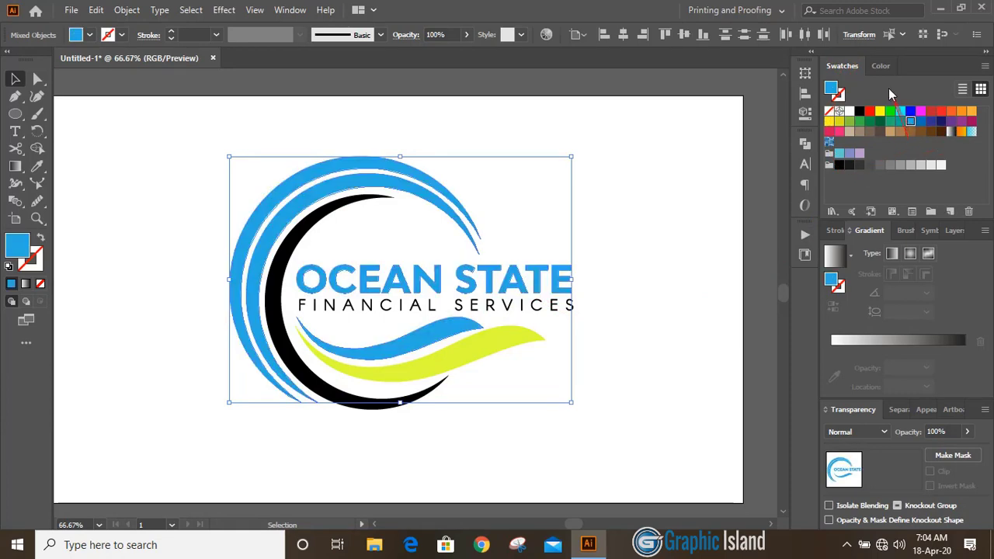
click(883, 65)
drag(921, 123, 930, 123)
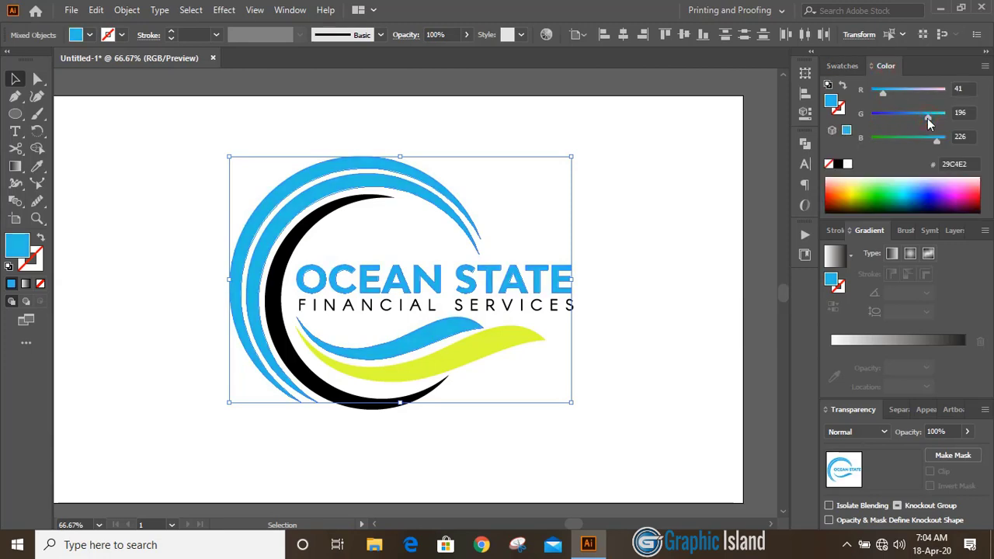
drag(939, 145, 944, 145)
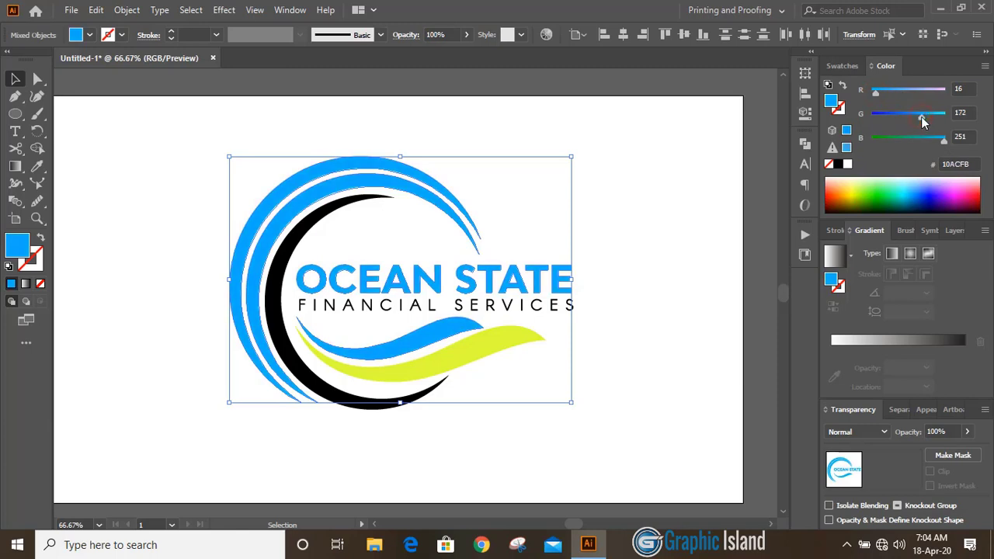
Step: Select the inner crescent, lower swoosh and FINANCIAL SERVICES text together
click(666, 210)
scroll(665, 211, down, 1)
click(394, 391)
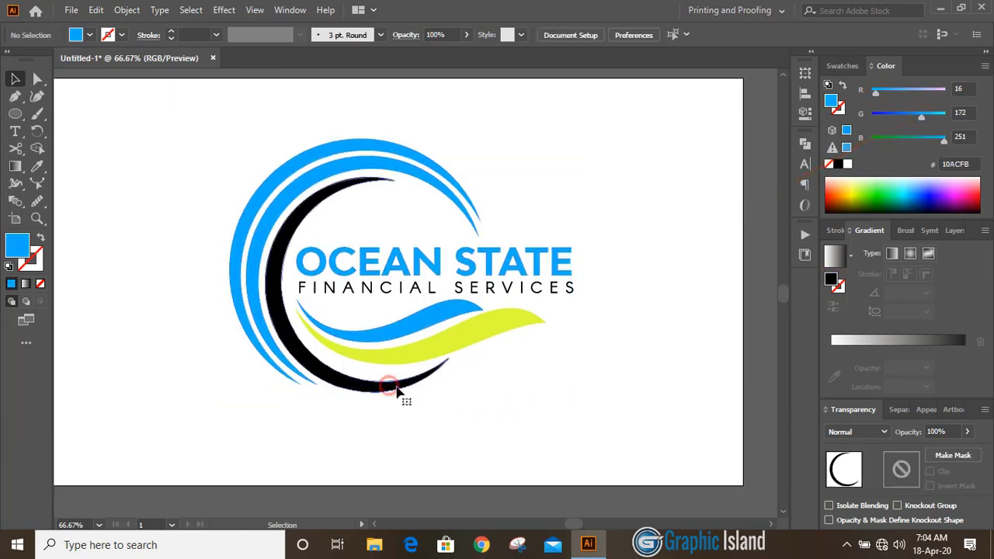
shift+click(501, 329)
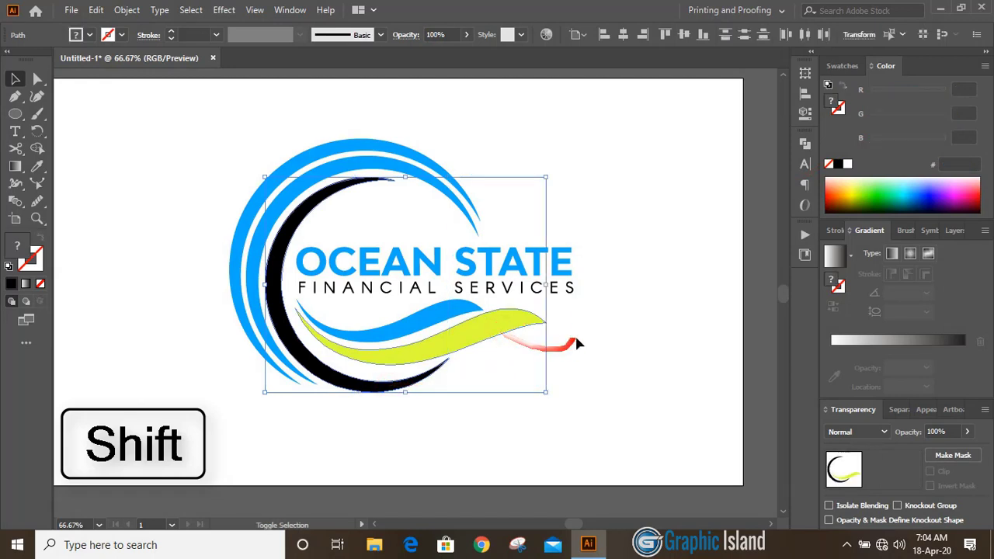
shift+click(558, 296)
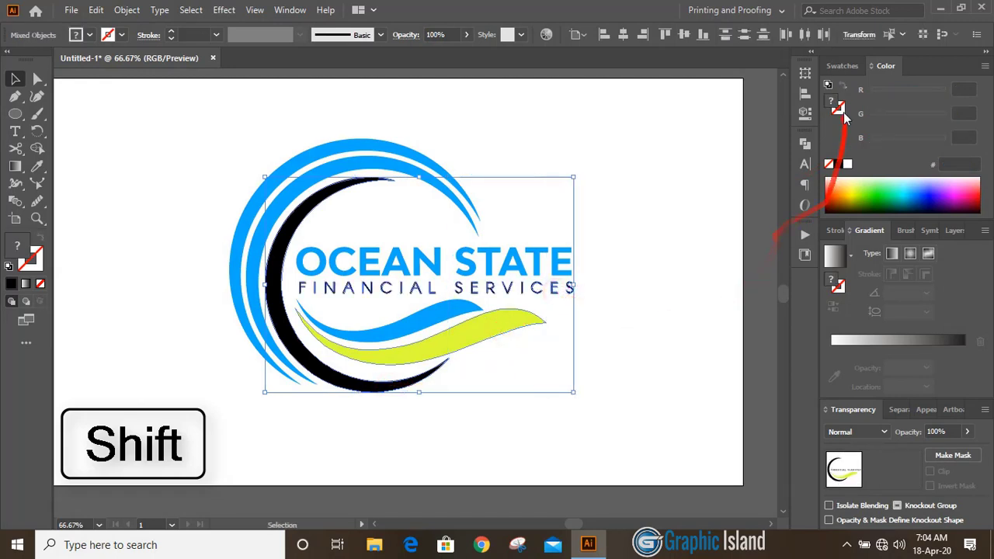
Step: Fill the selected parts with light blue-grey B3B9BF
click(842, 66)
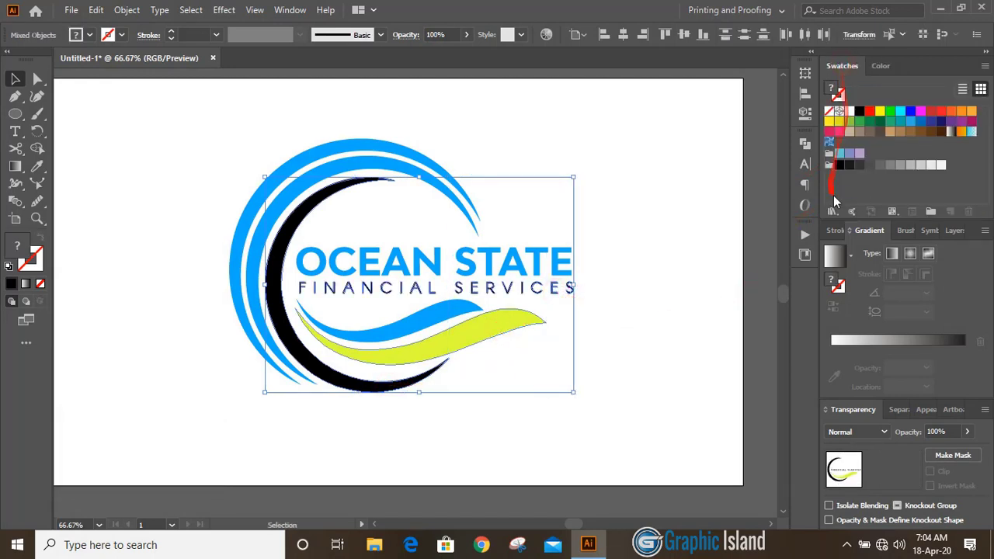
click(901, 166)
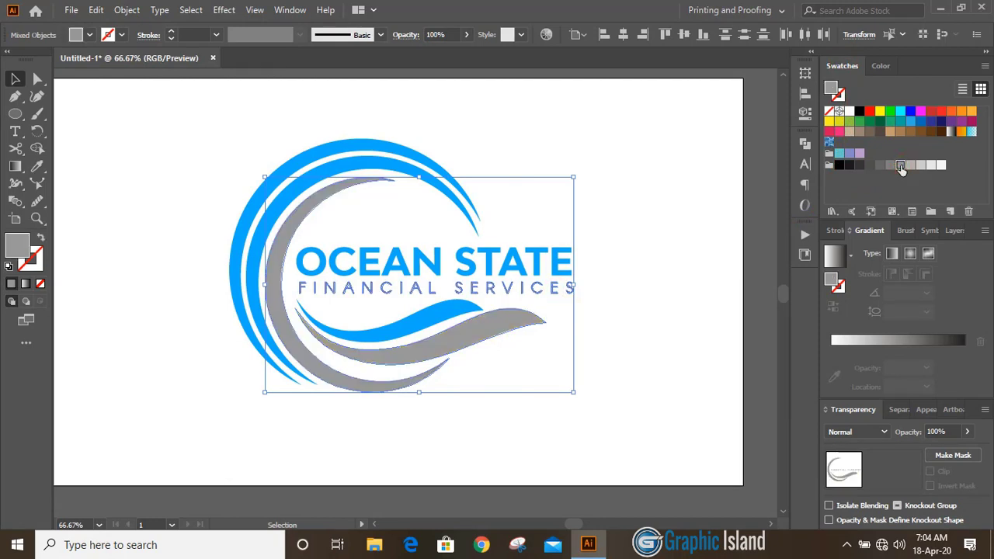
click(912, 165)
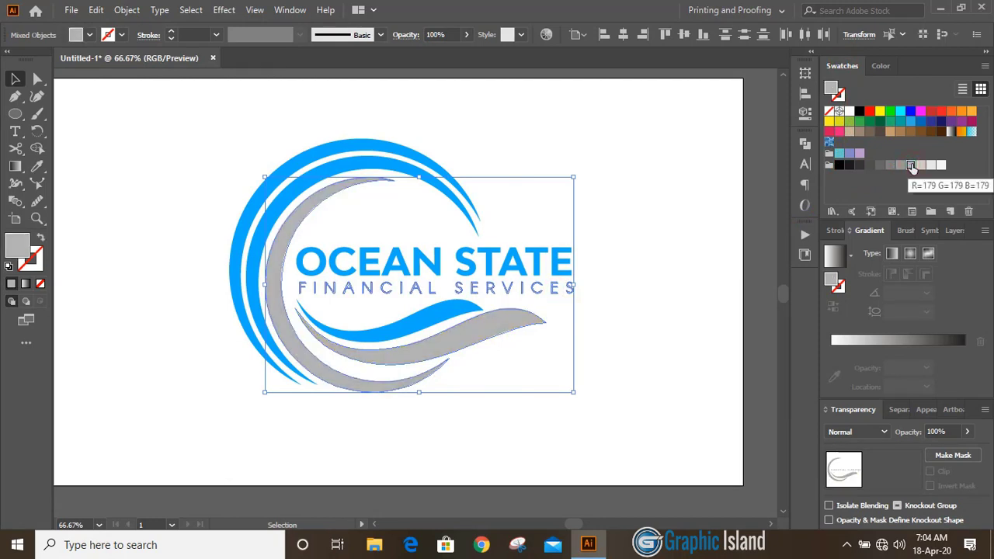
click(883, 68)
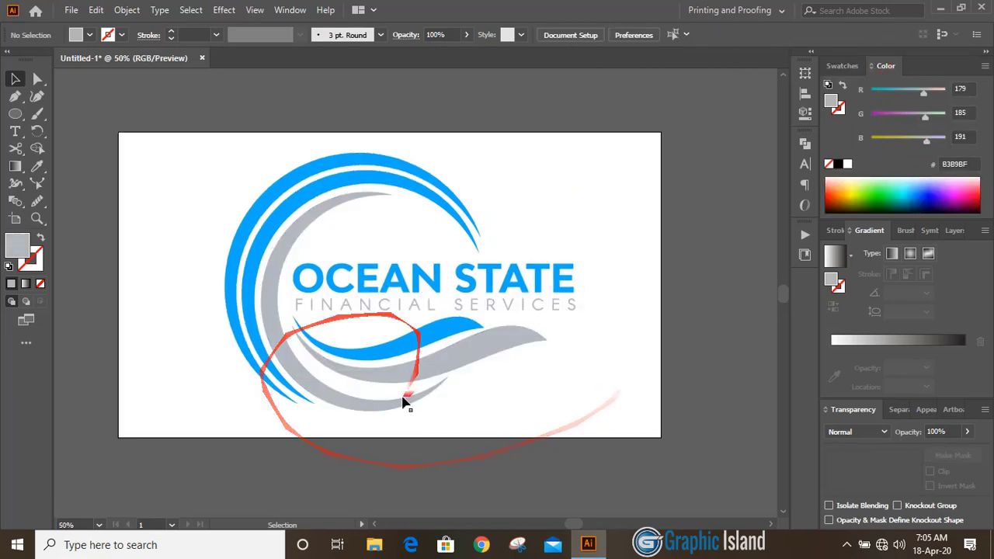
Step: In Save for Web, choose PNG-24 format with Transparency enabled
click(70, 10)
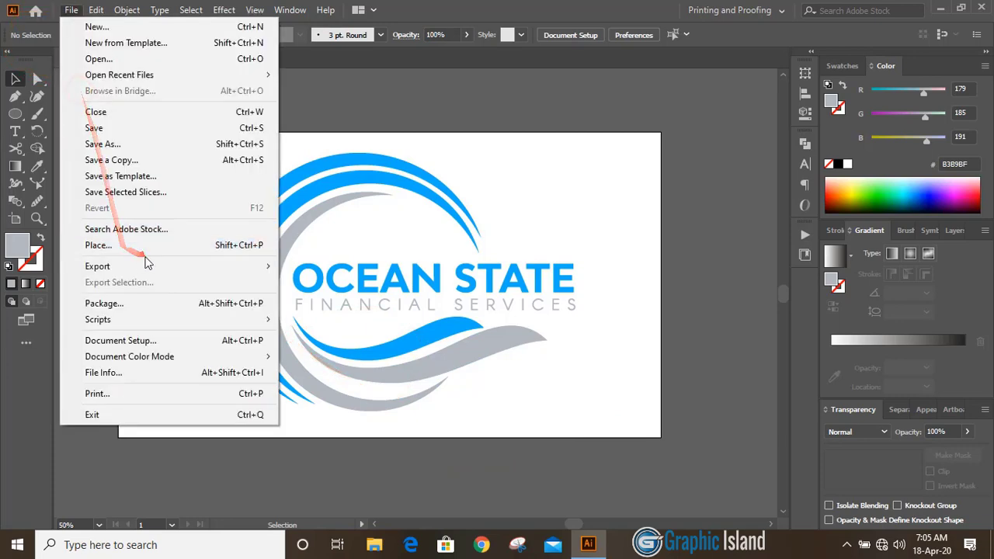
mouse_move(160, 268)
click(365, 300)
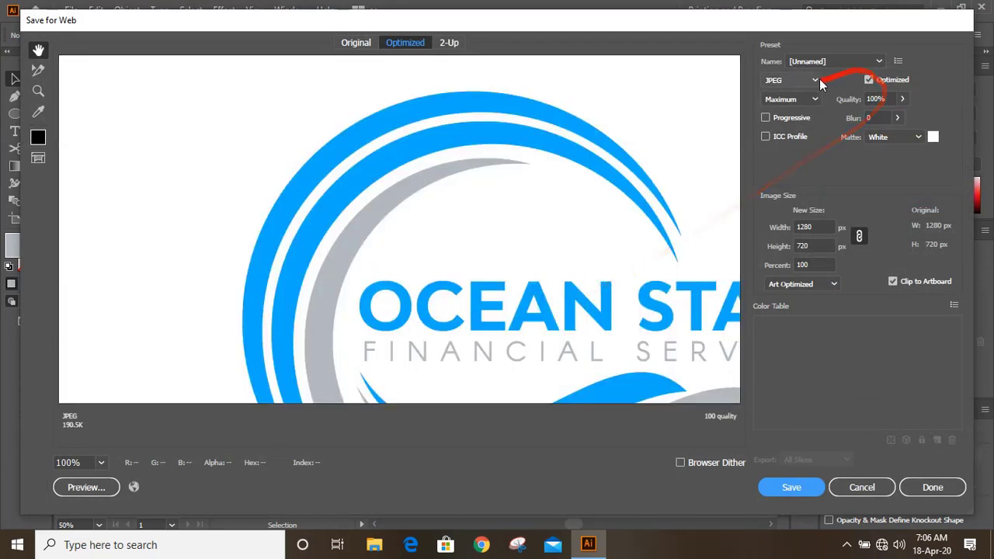
click(813, 80)
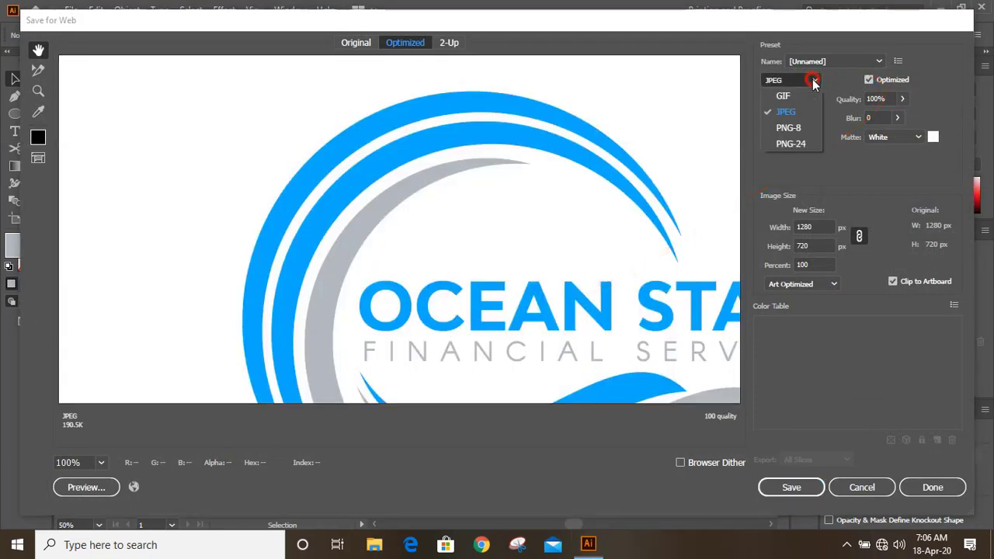
click(802, 146)
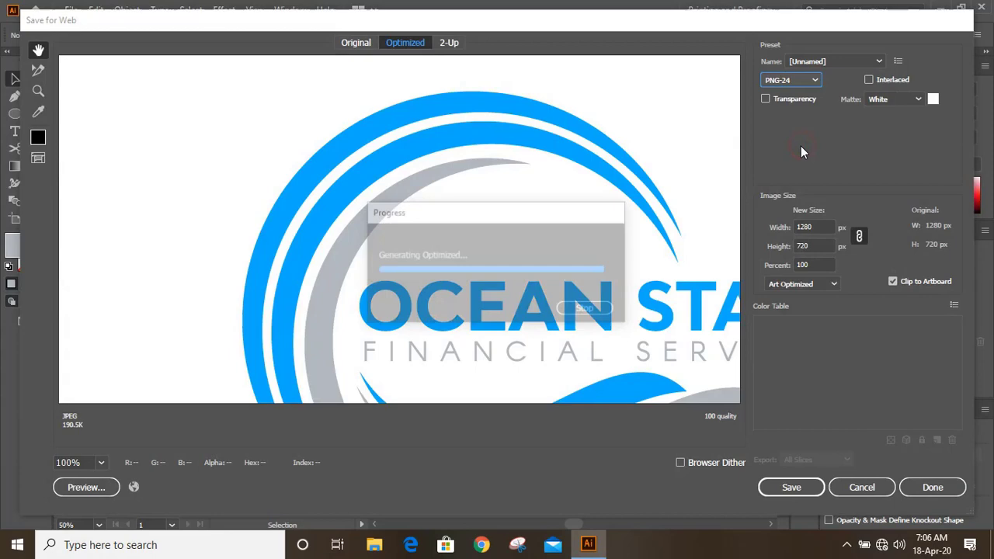
click(766, 99)
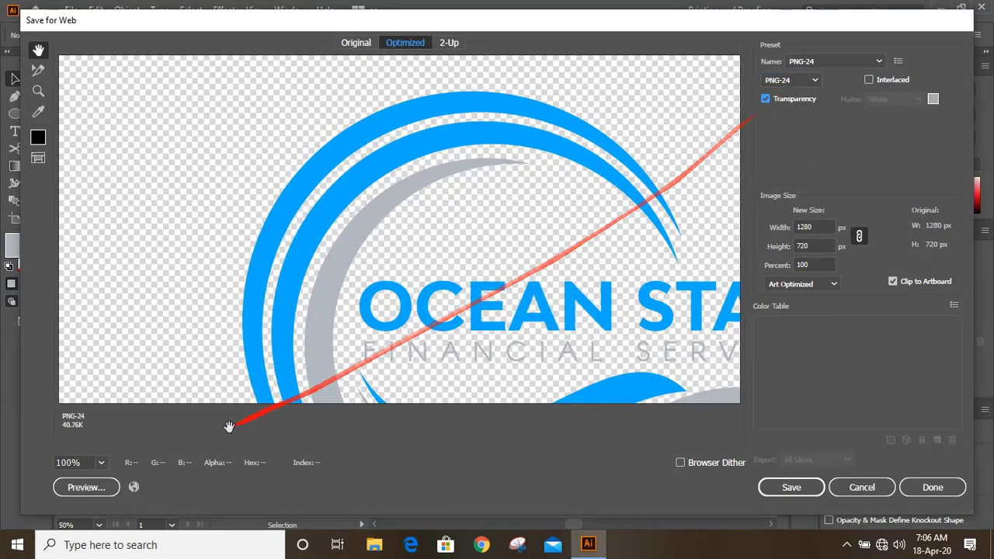
Step: Set the export size to 200% (2560 × 1440 px), fit the preview on screen, and save
click(101, 462)
click(134, 448)
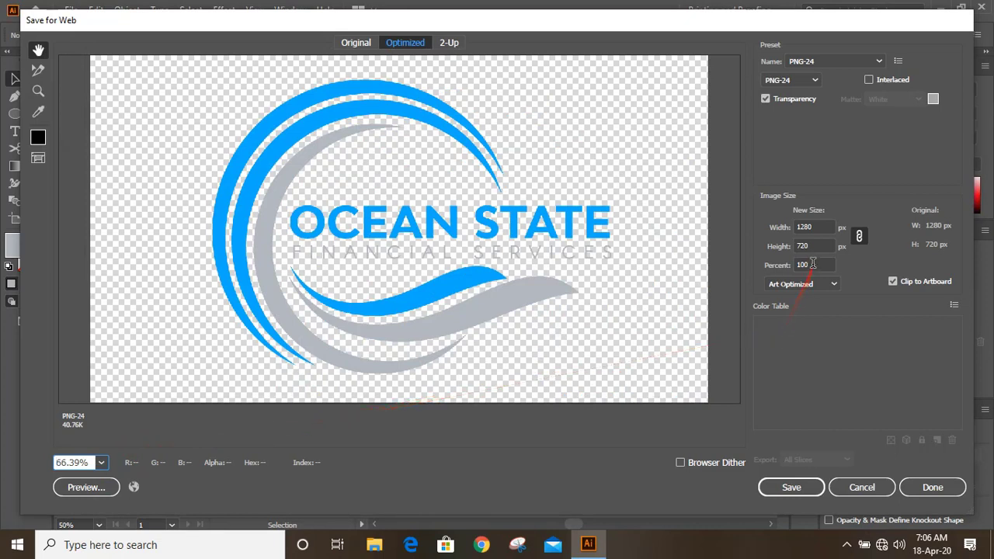
click(788, 267)
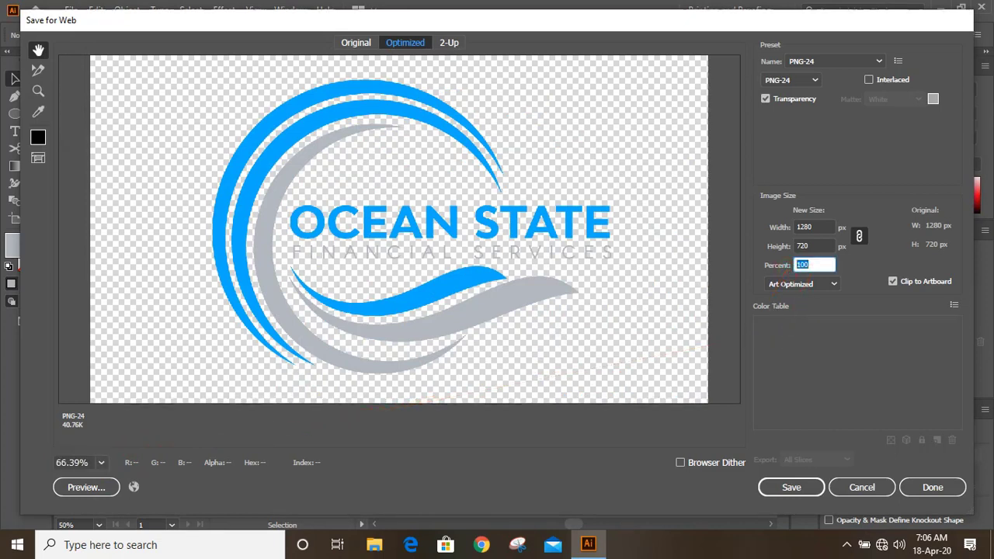
text(200)
click(822, 246)
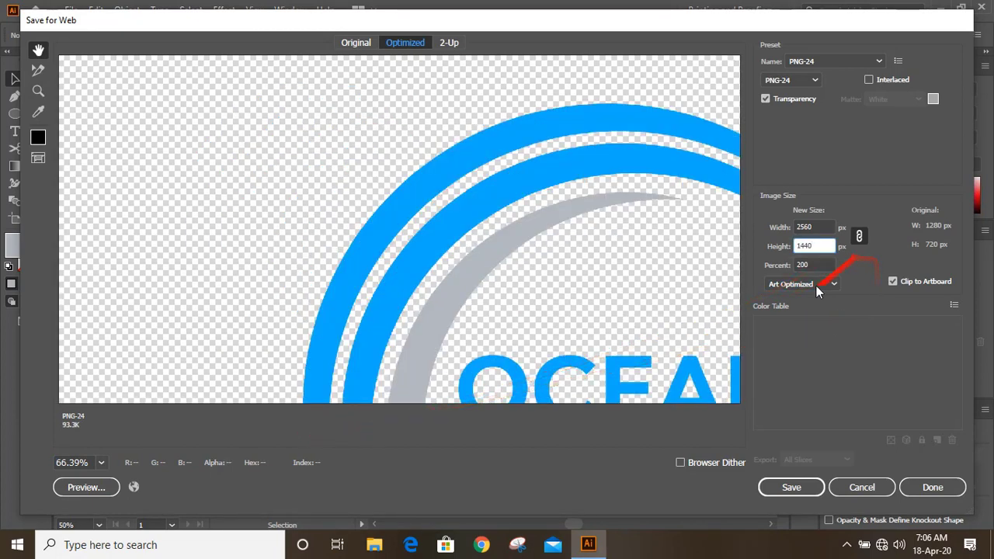
click(101, 462)
click(124, 507)
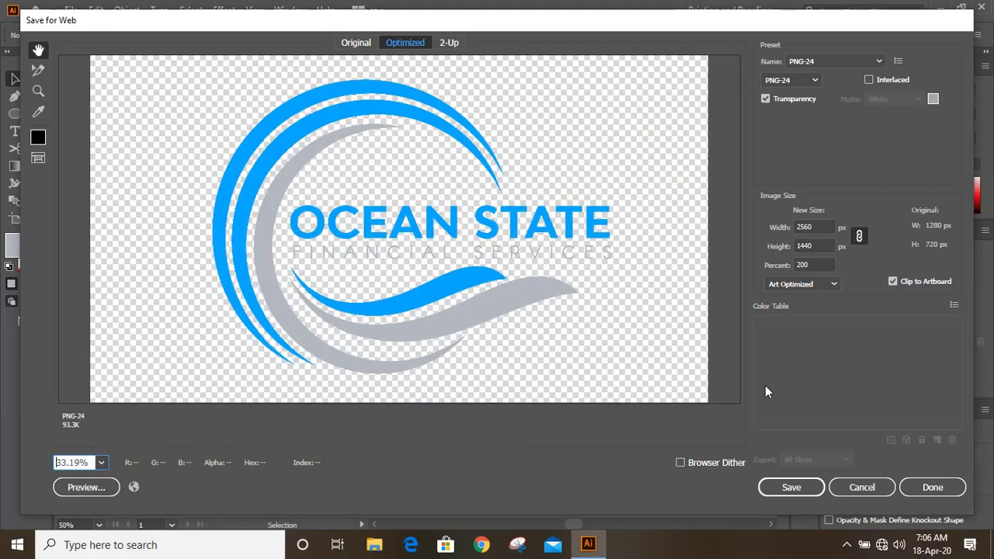
click(783, 488)
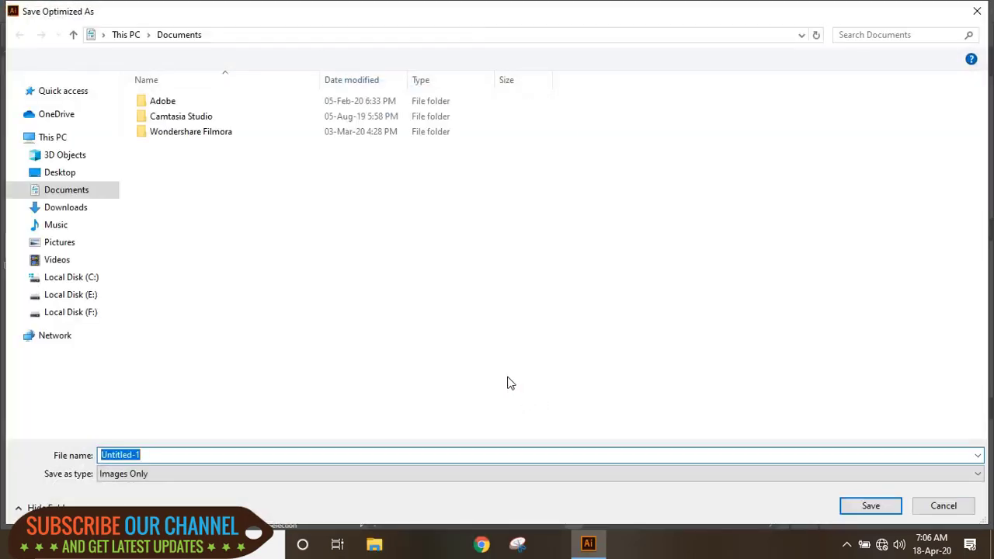
Step: Save the transparent PNG to the Desktop with the file name DFG
click(67, 173)
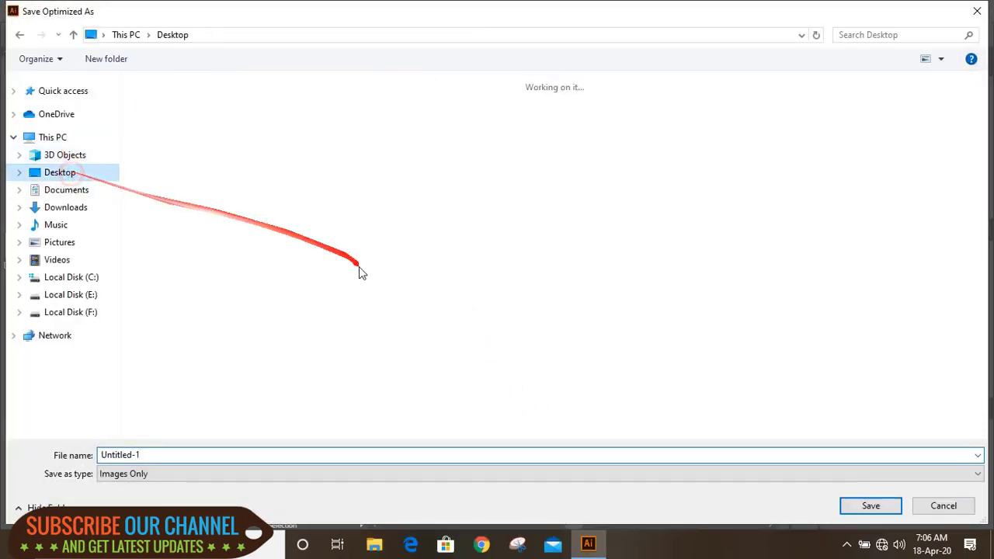
click(346, 452)
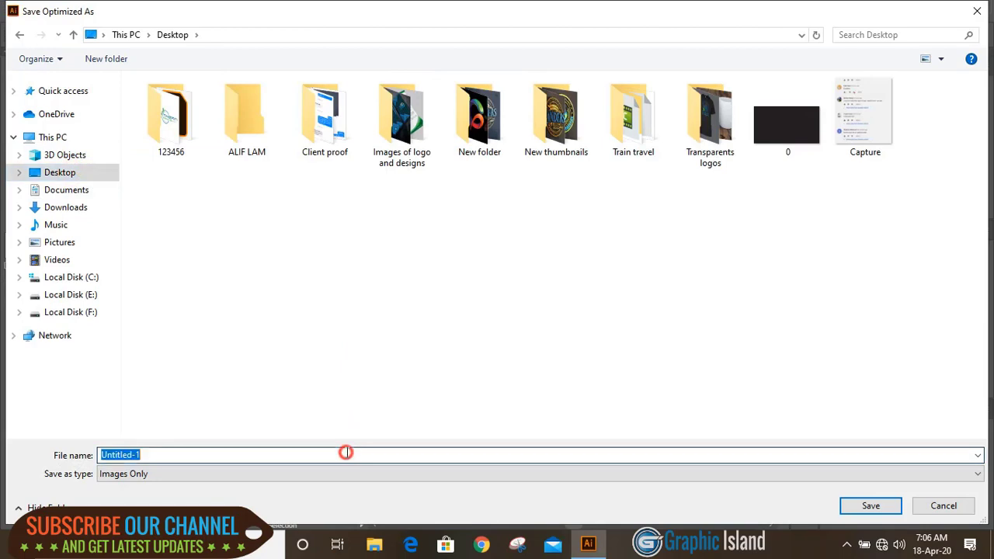
text(DFG)
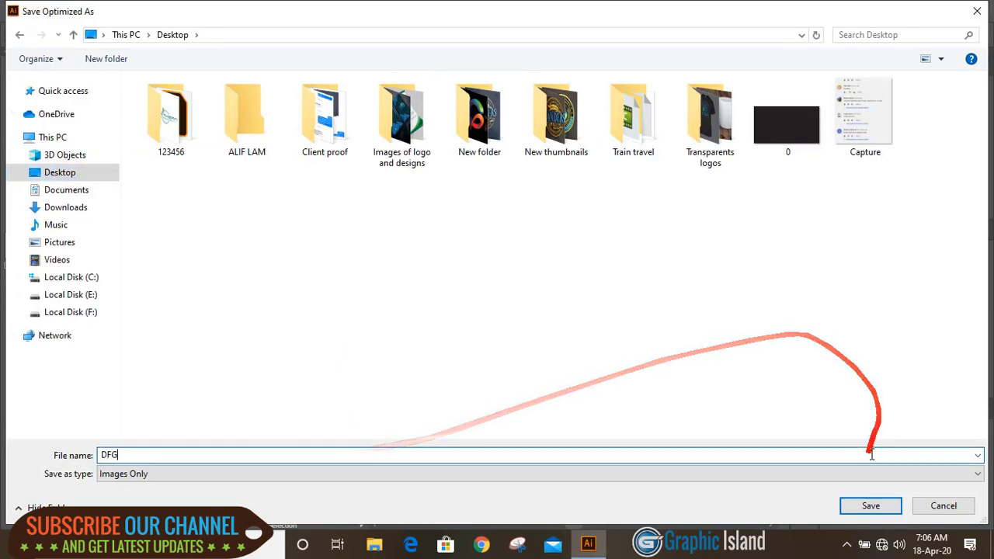
click(871, 505)
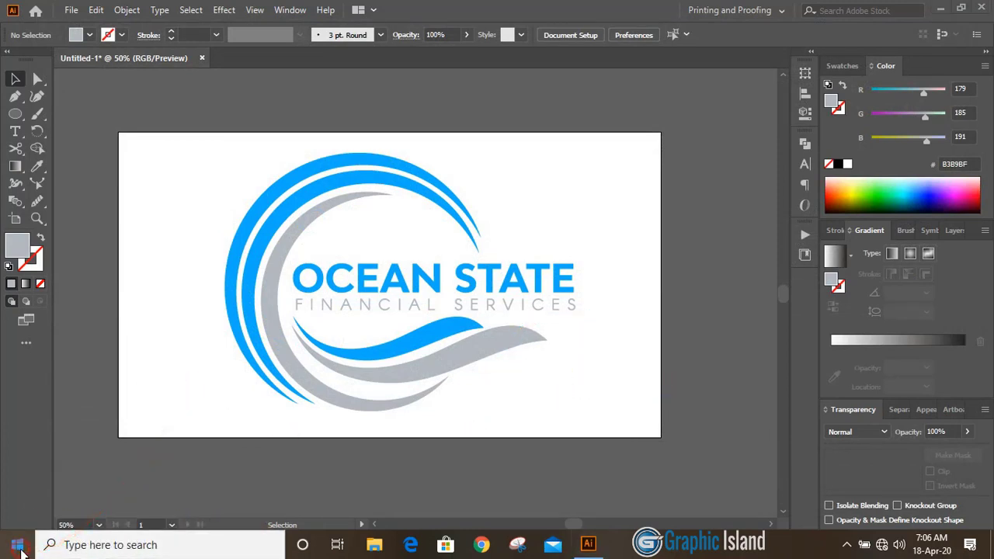
Step: Launch Photoshop 2020 and open Glass mockup.psd from the Popular mock up > Mockup folder
click(21, 549)
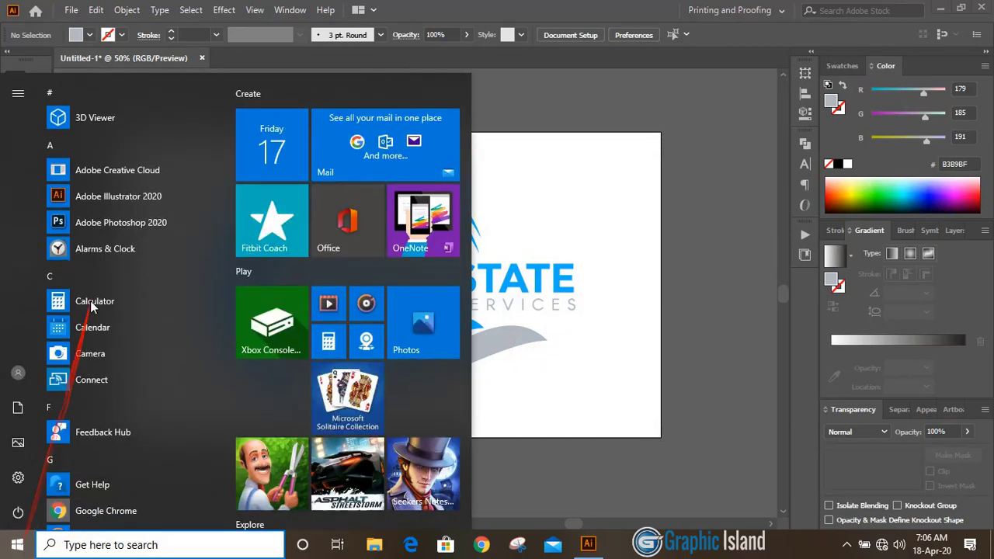
click(159, 225)
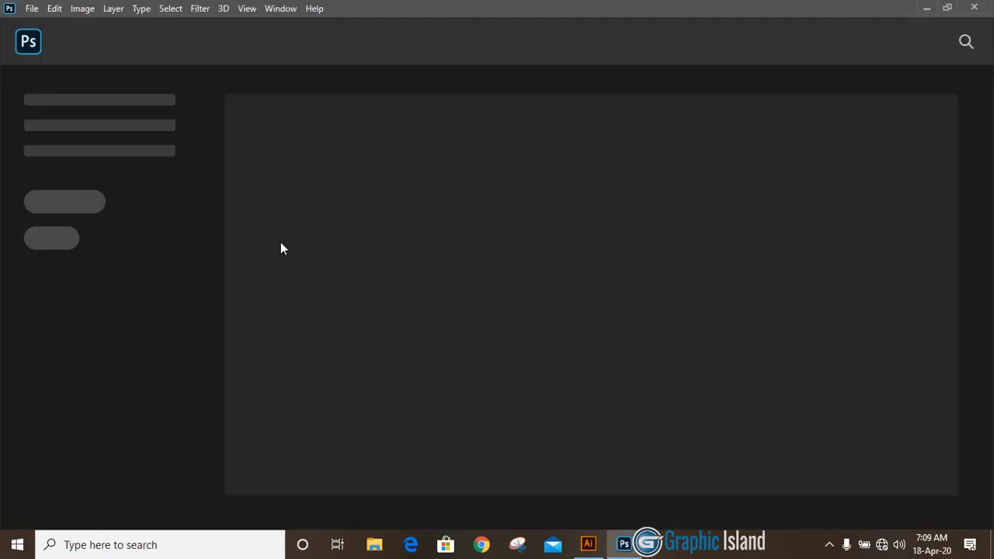
click(31, 9)
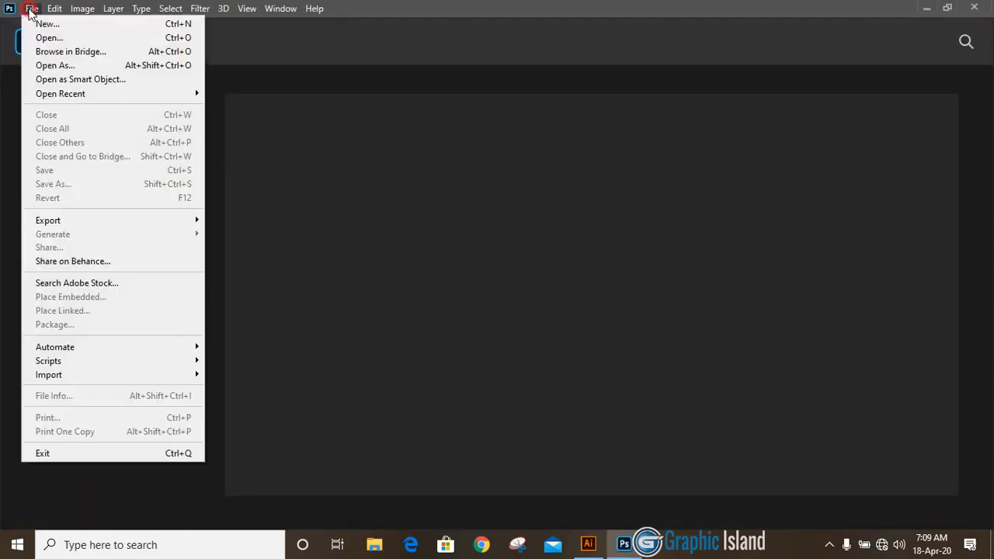
click(52, 41)
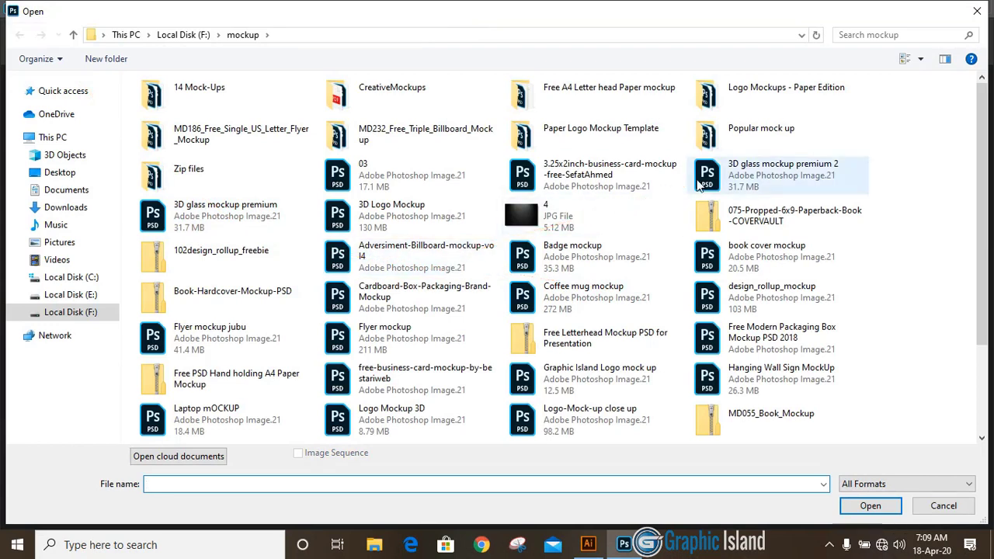
double_click(766, 139)
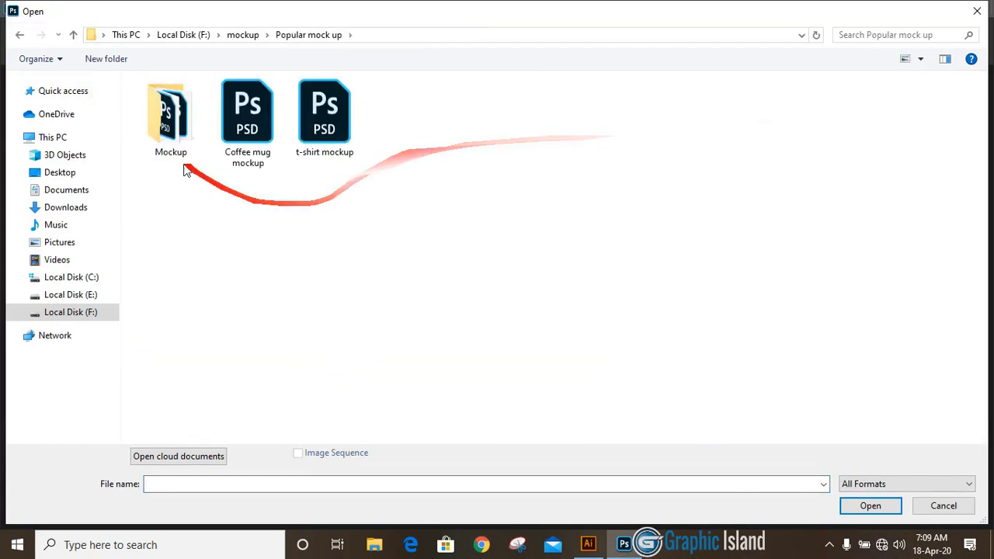
double_click(174, 136)
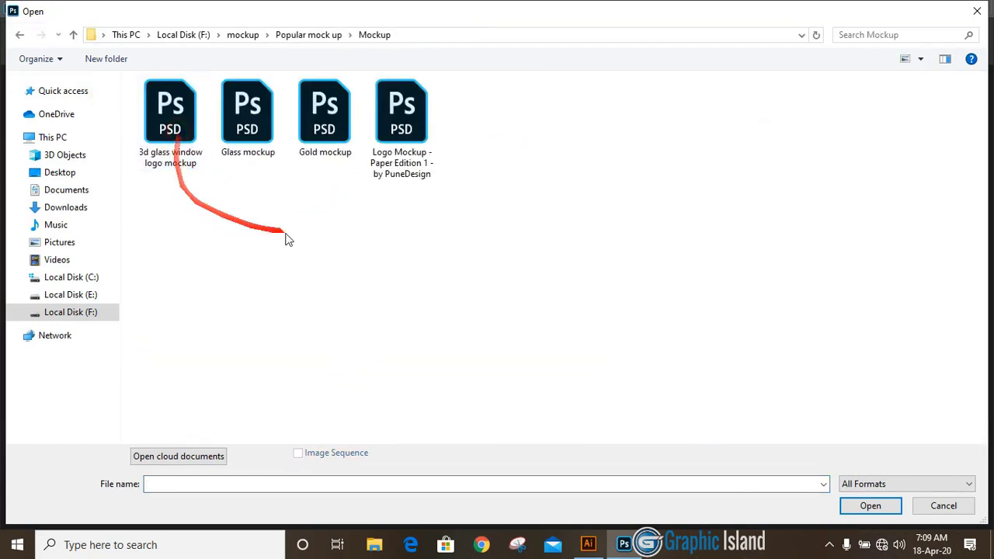
click(251, 118)
double_click(251, 115)
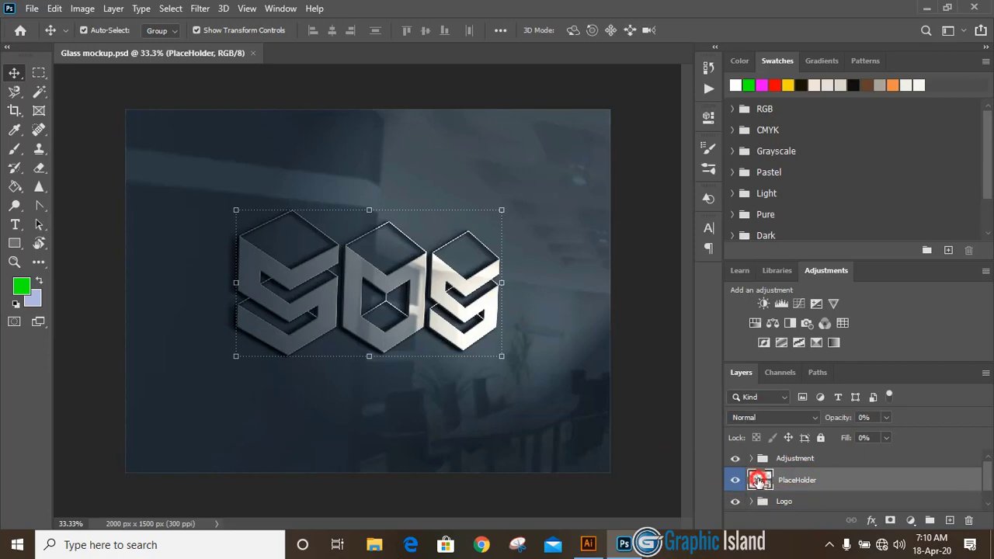
Step: Open the PlaceHolder smart-object contents, then open the exported DFG.png logo from the Desktop
double_click(758, 480)
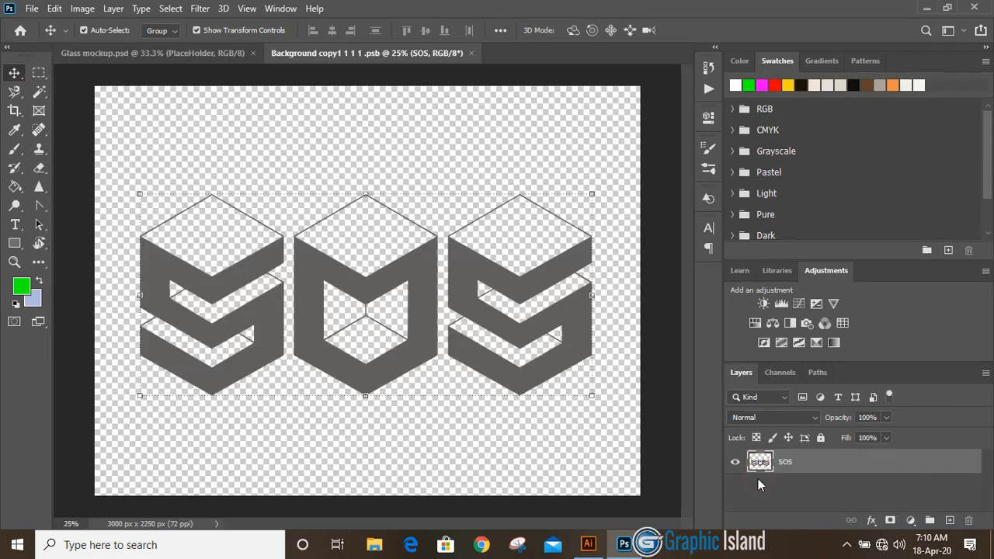
click(32, 7)
click(44, 38)
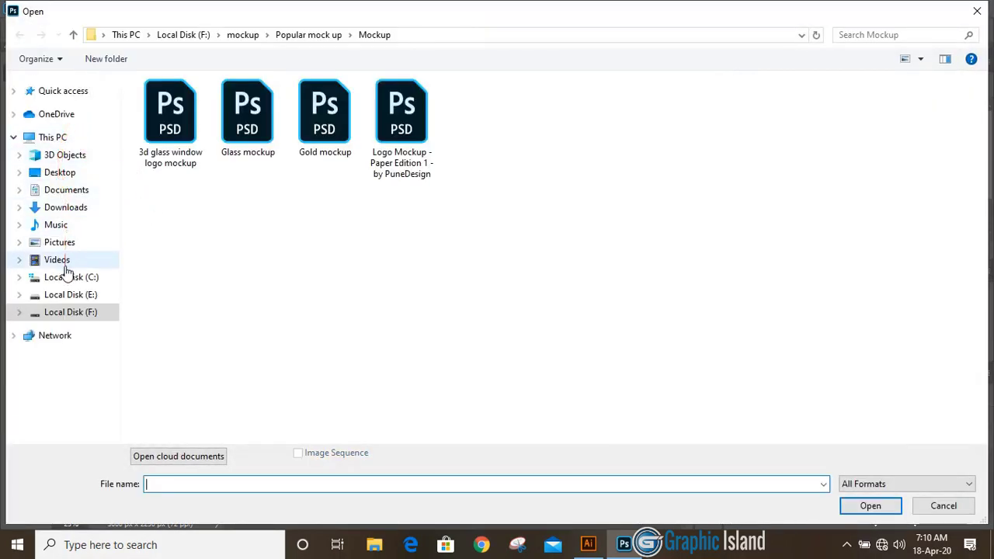
click(62, 173)
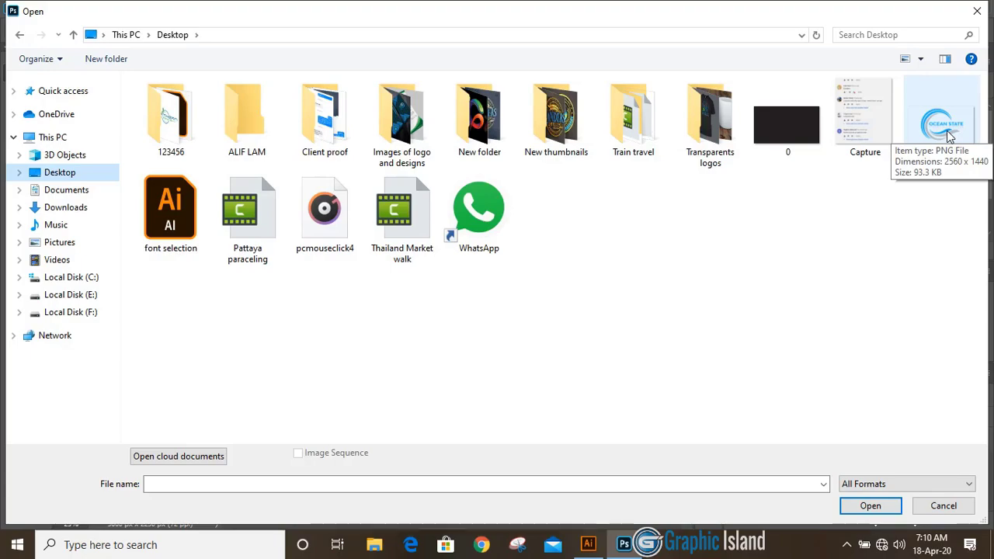
double_click(943, 128)
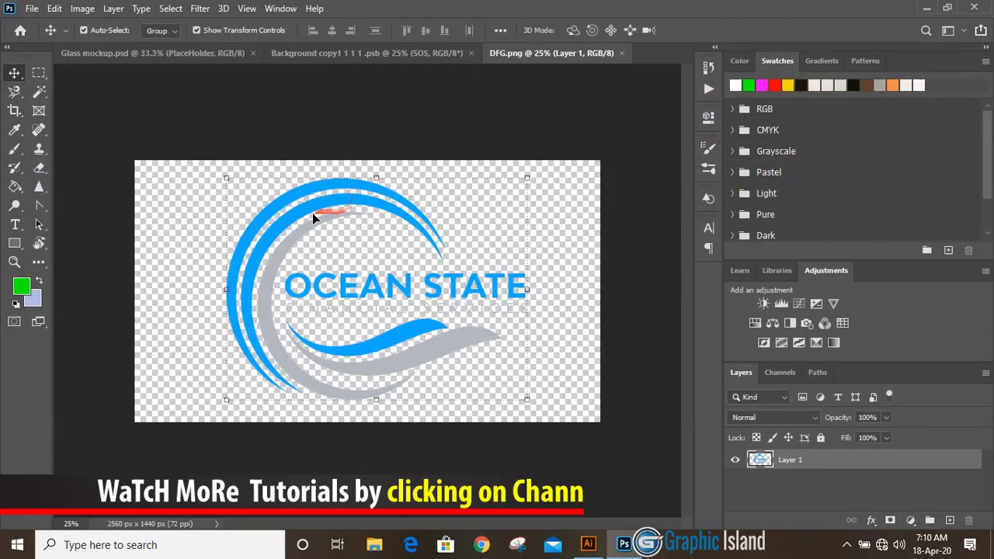
Step: Copy the Ocean State logo into the placeholder, enlarge it to about 117%, and hide the SOS layer
drag(323, 202, 360, 303)
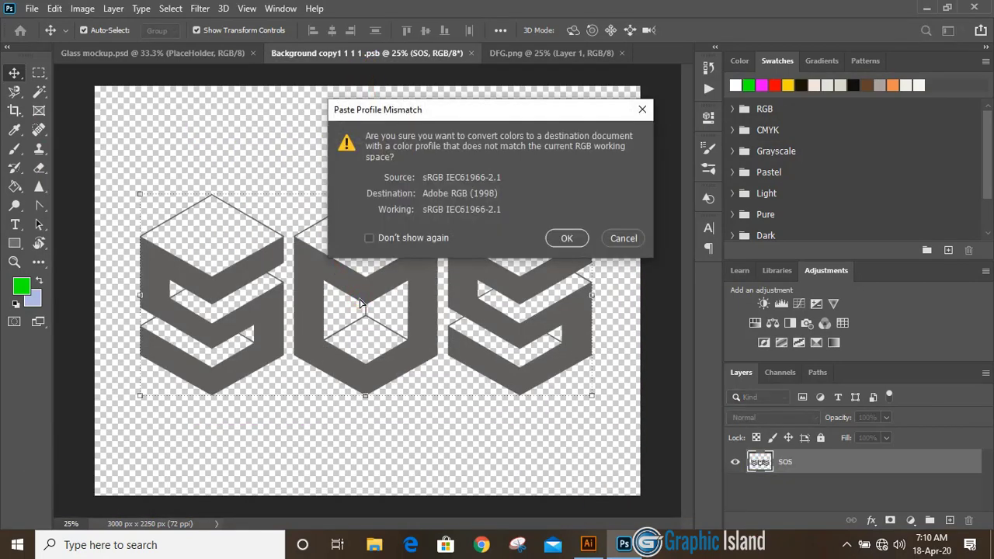
click(568, 239)
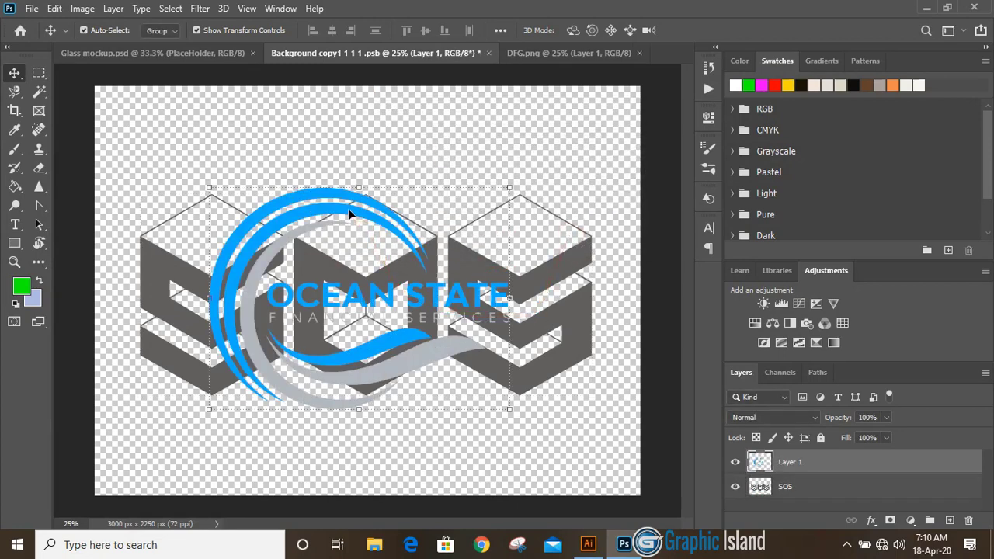
drag(353, 215, 370, 198)
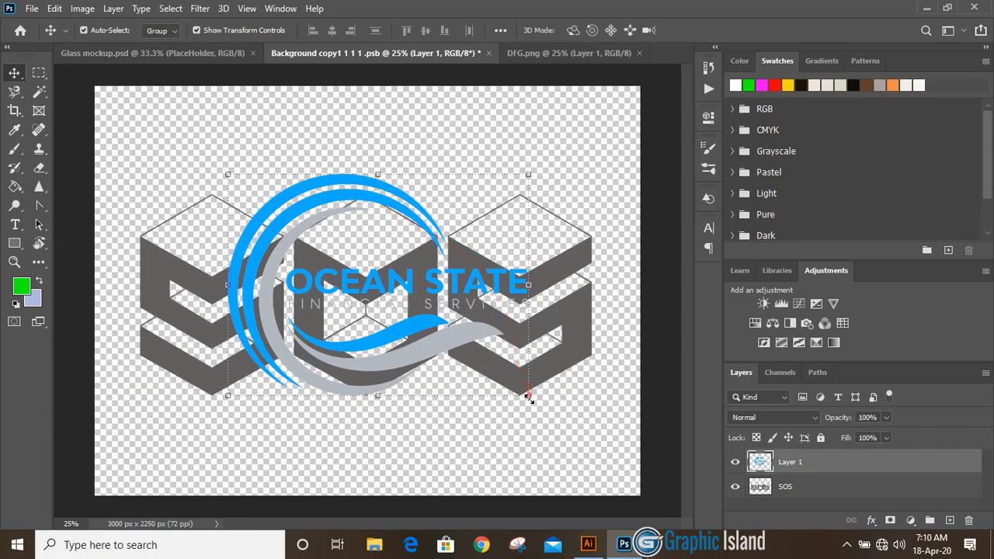
drag(528, 397, 552, 419)
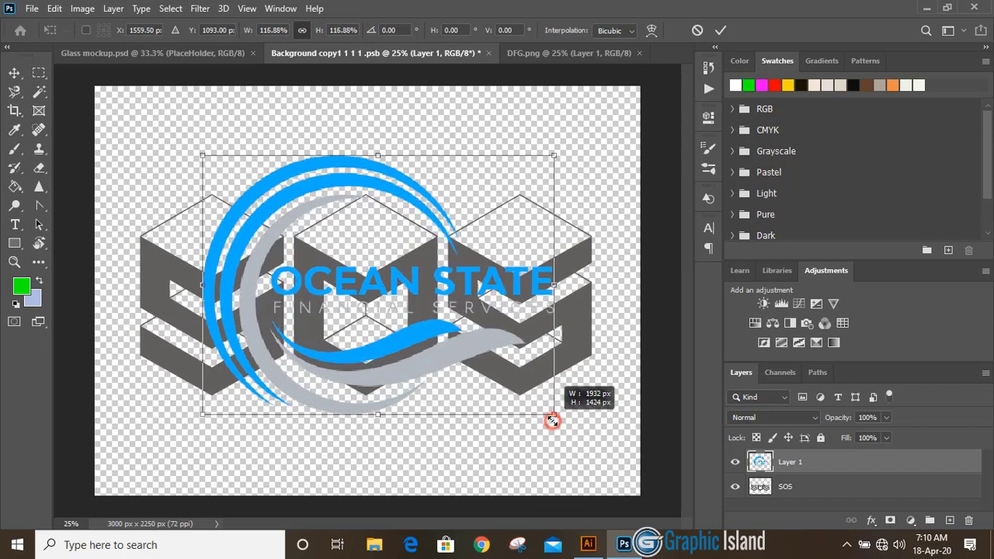
click(718, 29)
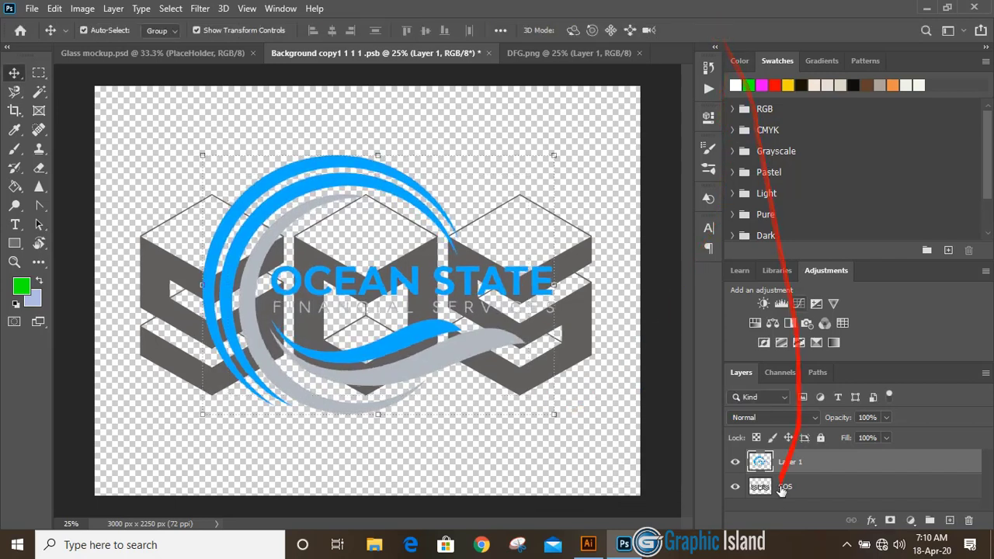
click(735, 487)
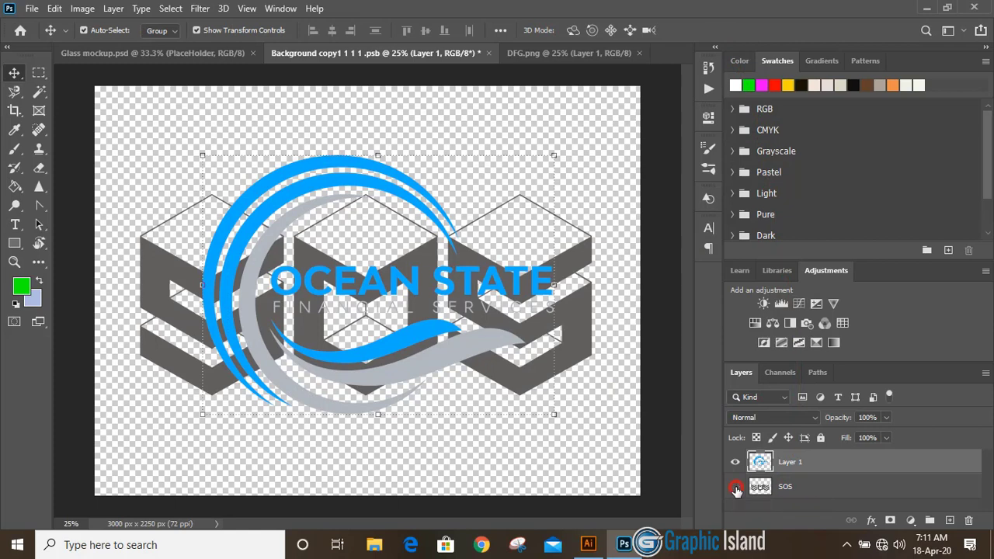
Step: Close the .psb placeholder document, saving its changes
click(489, 53)
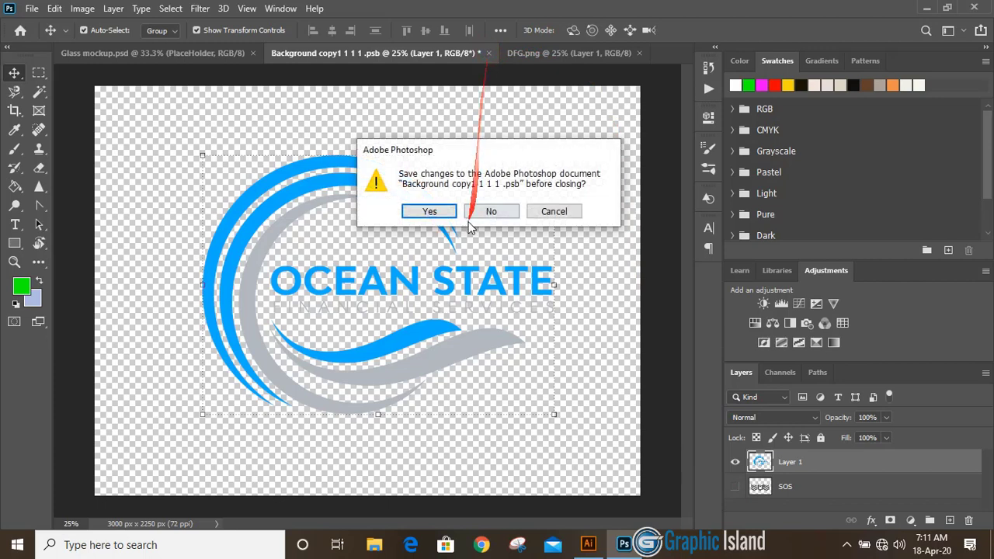
click(432, 212)
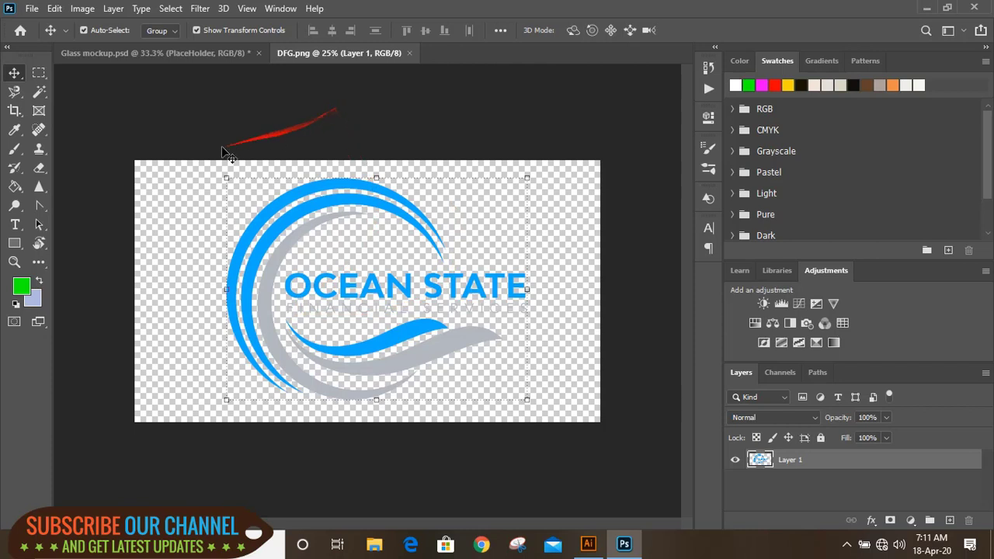
Step: Return to Glass mockup.psd, deselect, and zoom in on the Ocean State glass logo
click(147, 52)
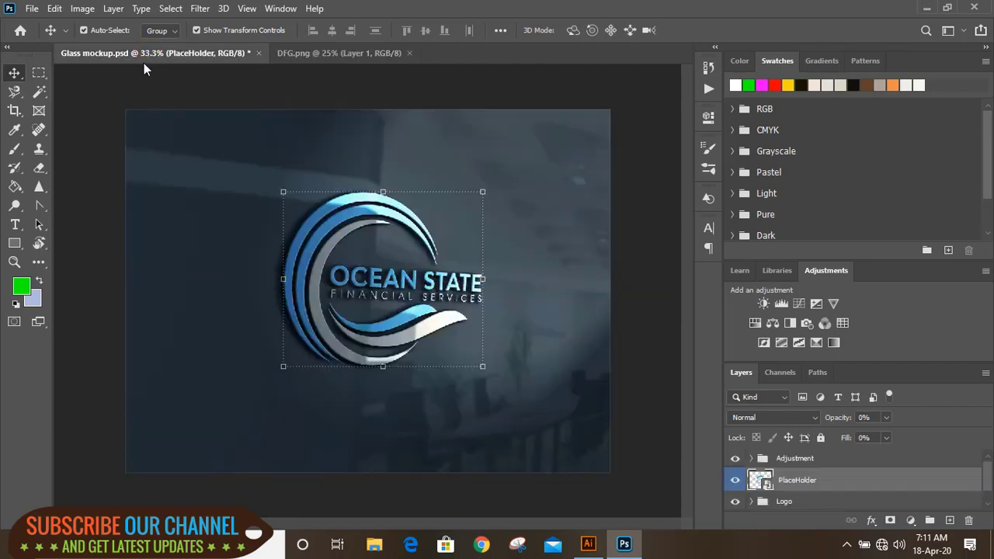
click(632, 279)
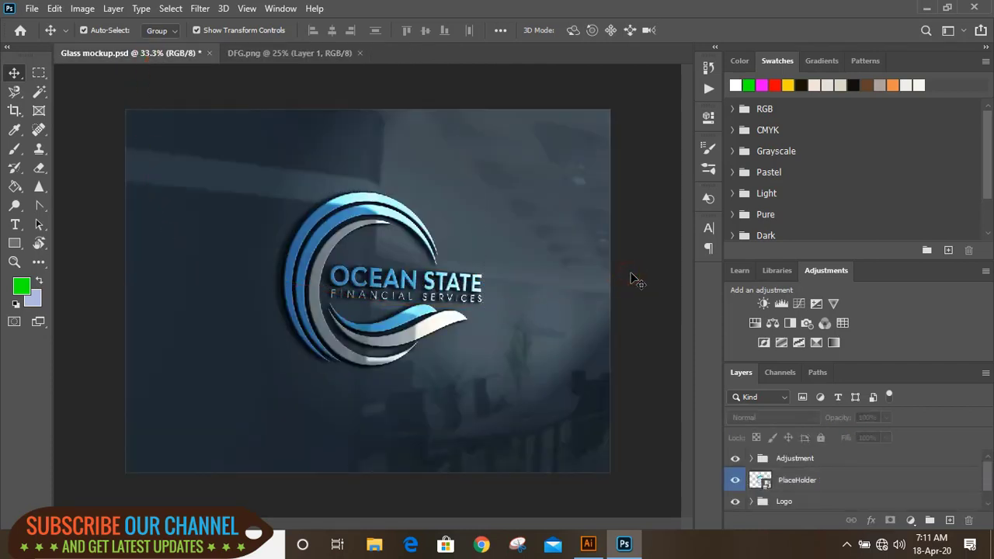
key(ctrl+plus)
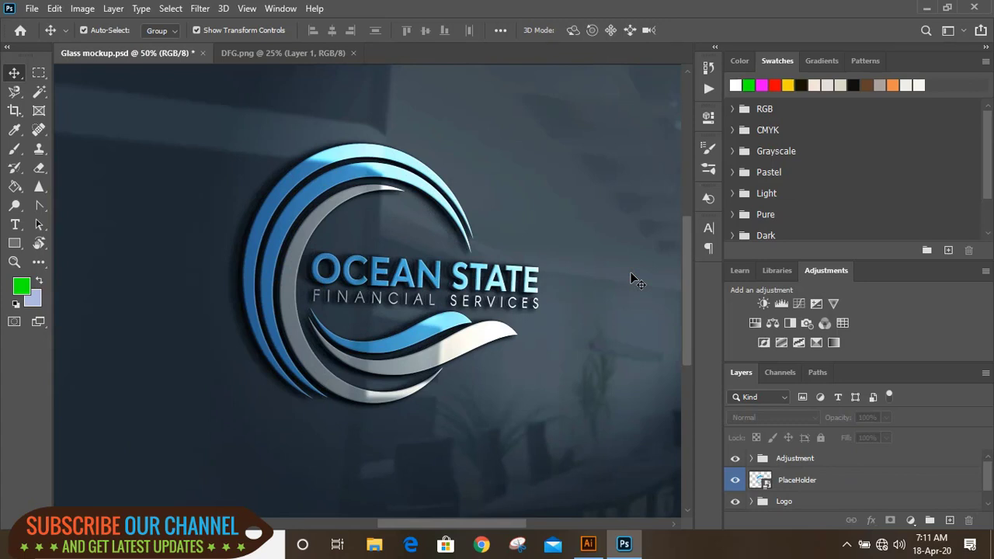